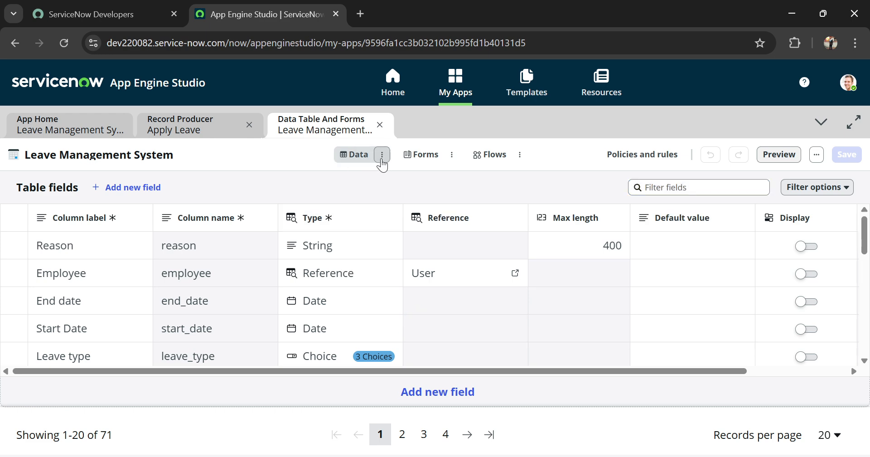
# Add a Status field of type Choice to the Leave Management System table, using a dropdown without -- None --
pyautogui.click(152, 188)
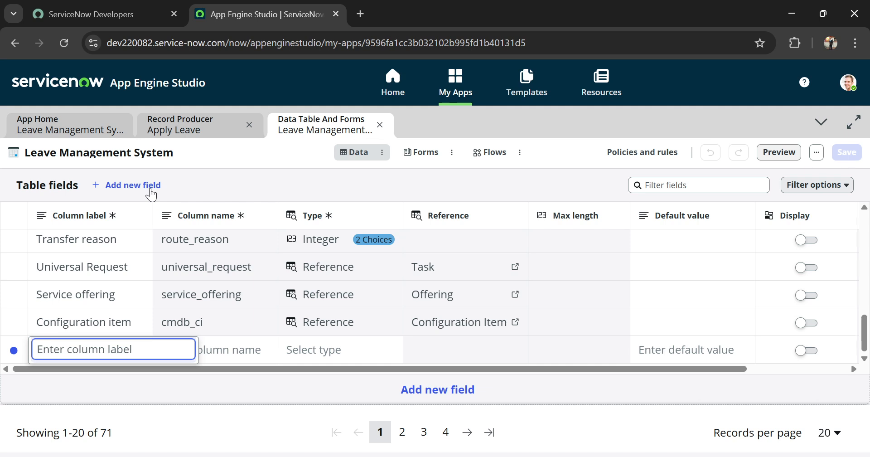
pyautogui.write('Status')
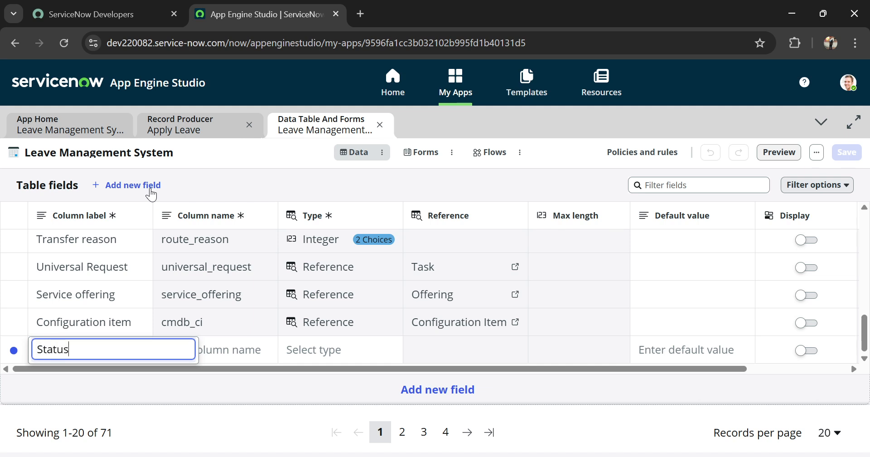
pyautogui.click(249, 350)
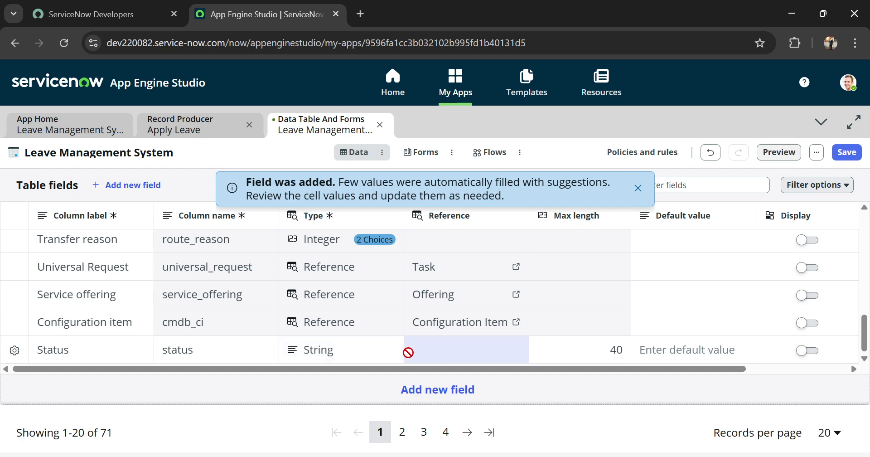
pyautogui.click(331, 358)
pyautogui.write('choice')
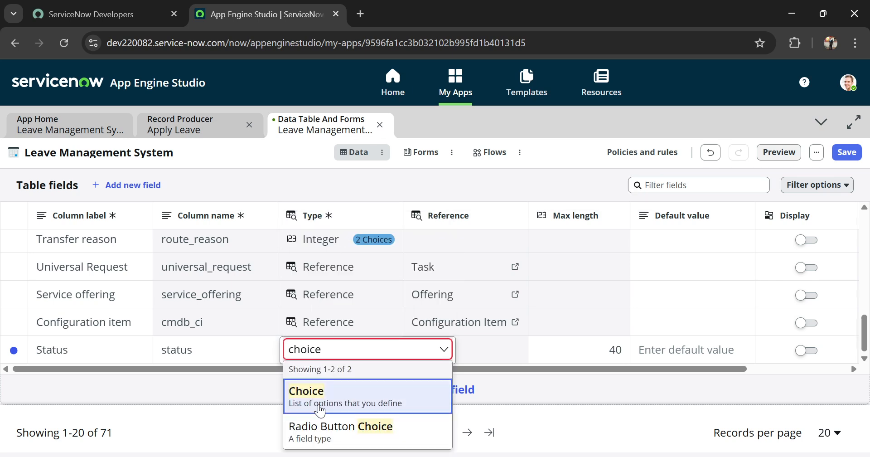
pyautogui.click(322, 400)
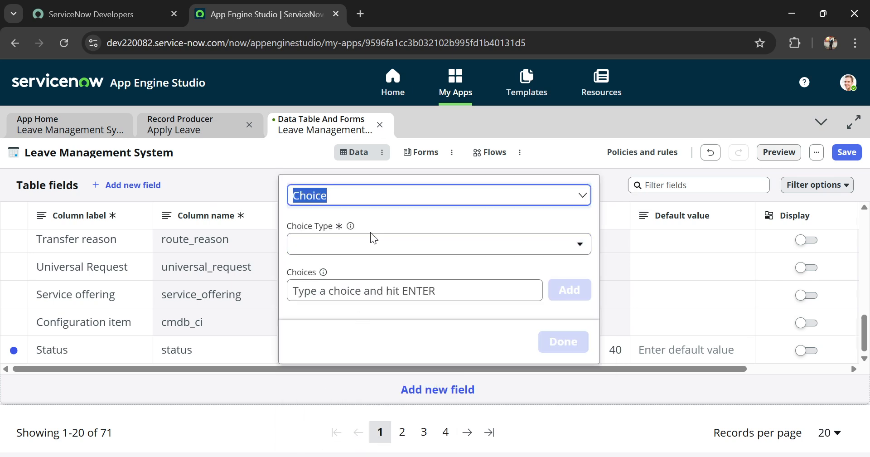
pyautogui.click(329, 250)
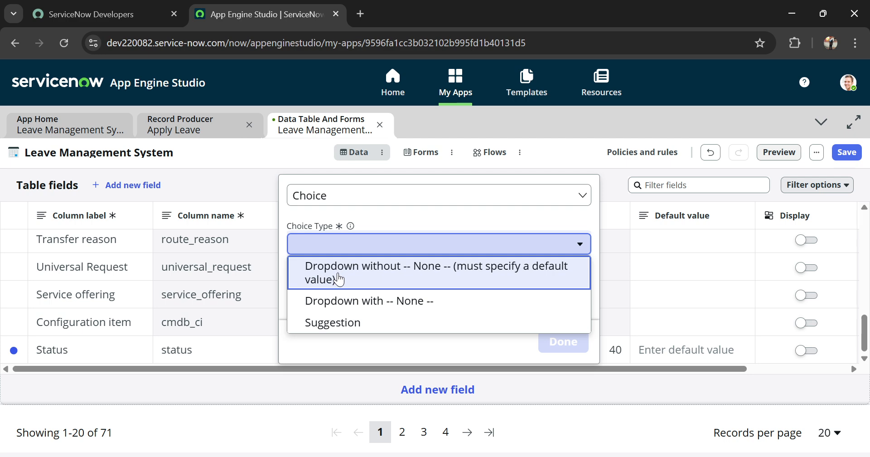
pyautogui.click(339, 278)
# Define the Status field's choices as Applied, Approved and Rejected
pyautogui.click(321, 295)
pyautogui.write('App')
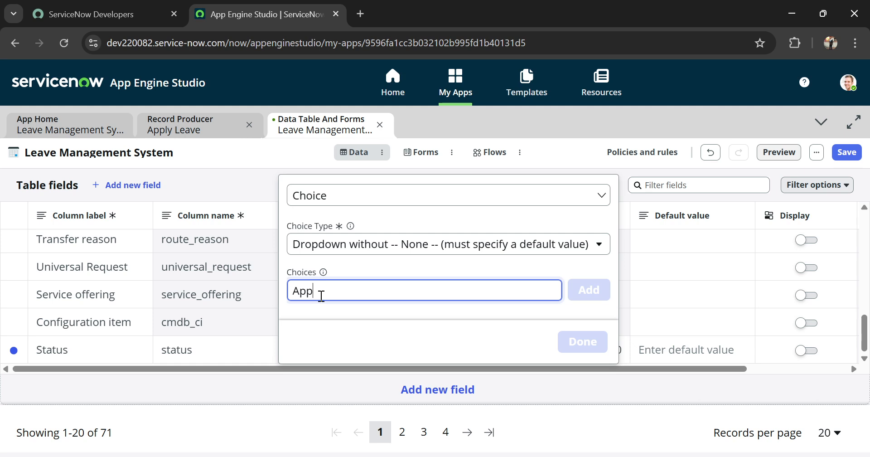
pyautogui.press('BackSpace')
pyautogui.write('plied')
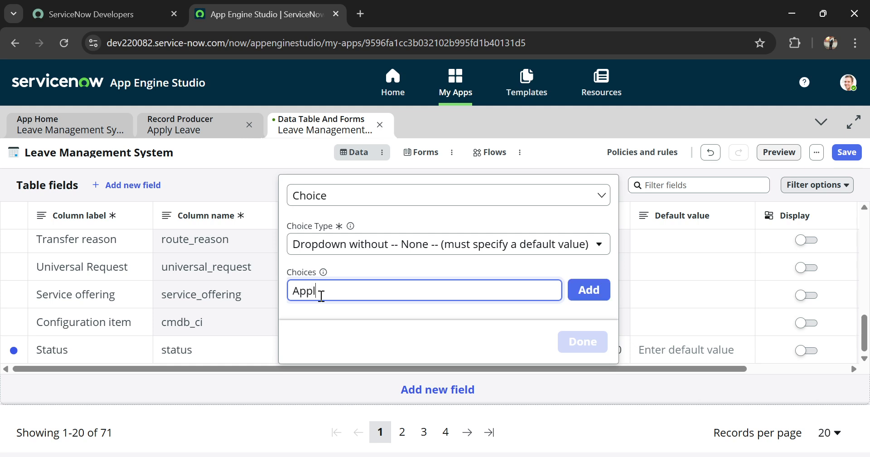
pyautogui.click(589, 290)
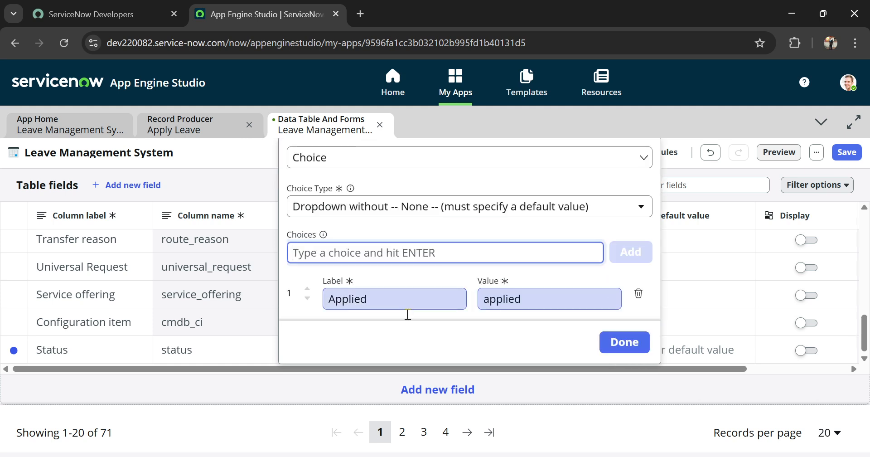
pyautogui.write('Approved')
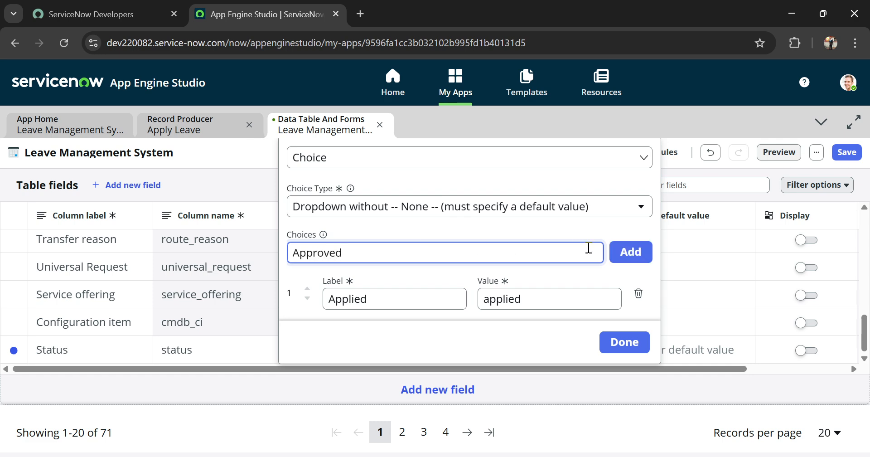
pyautogui.click(626, 258)
pyautogui.write('Rejected')
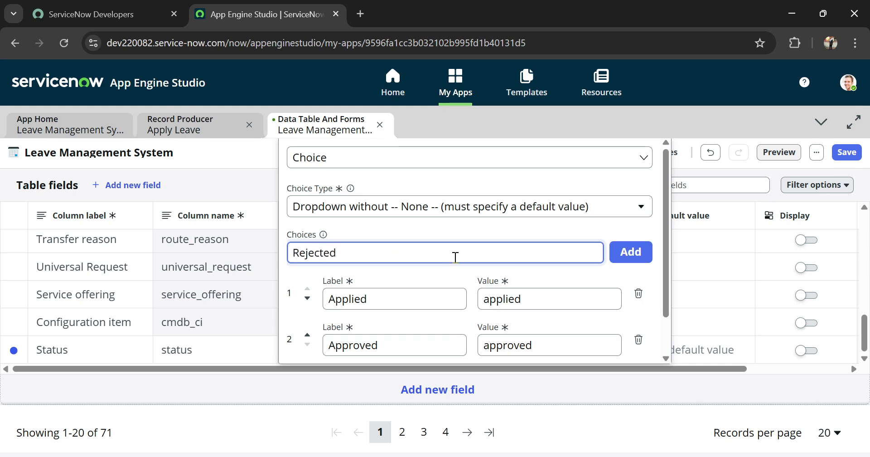
pyautogui.click(630, 251)
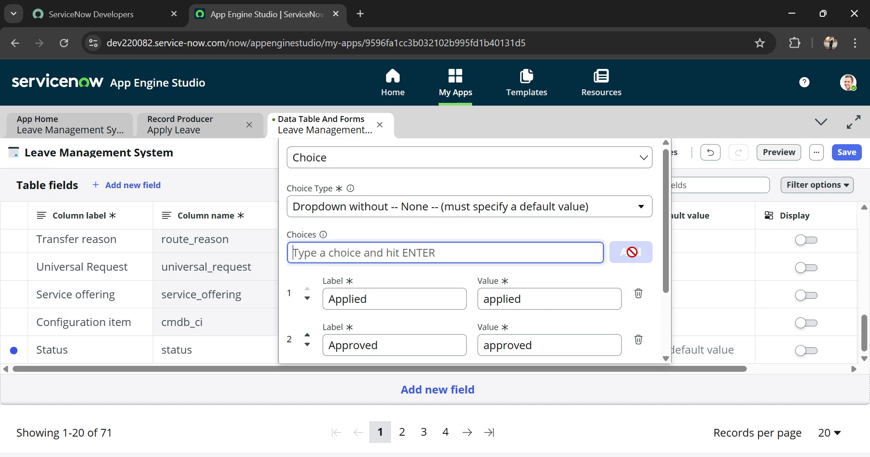
pyautogui.scroll(-2, 504, 247)
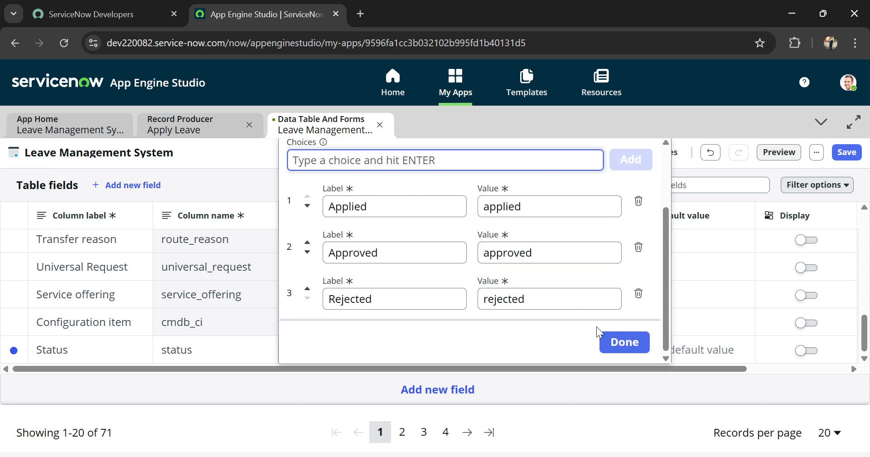
pyautogui.click(616, 345)
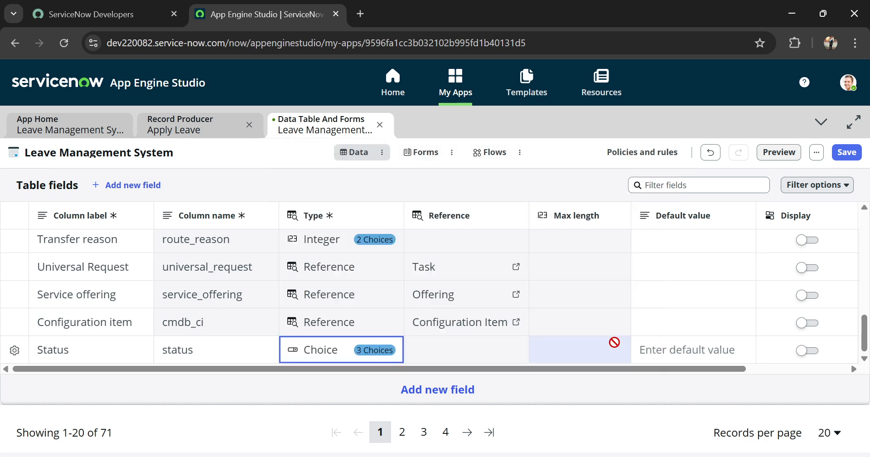
# Set the Status field's default value to Applied and save the table
pyautogui.click(675, 239)
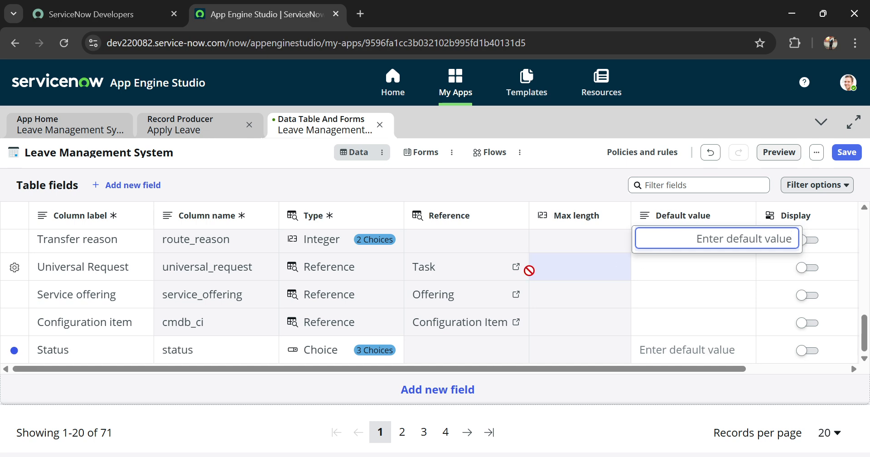
pyautogui.click(584, 295)
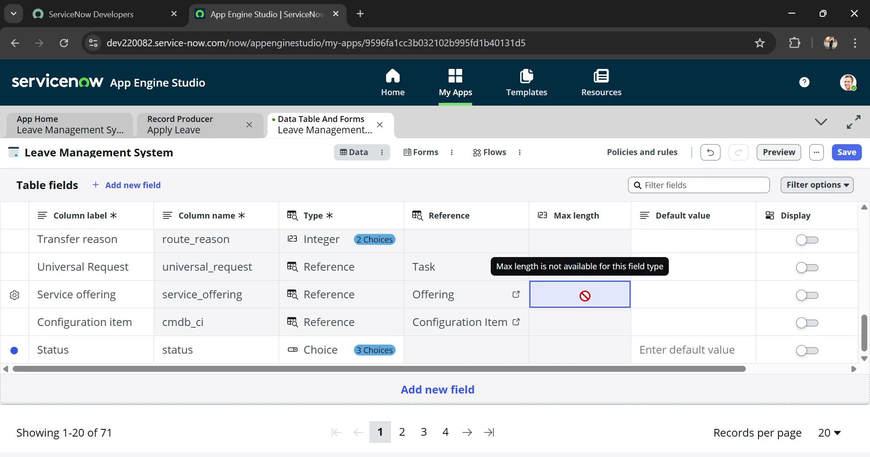
pyautogui.click(553, 344)
pyautogui.click(670, 353)
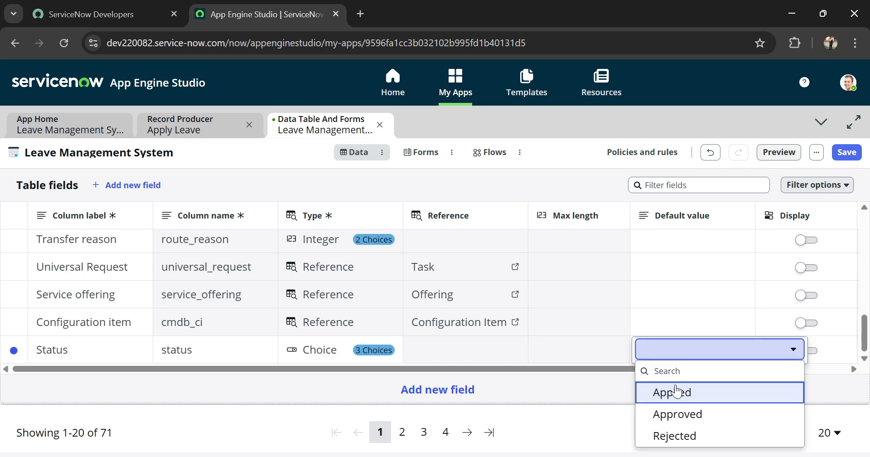
pyautogui.click(675, 392)
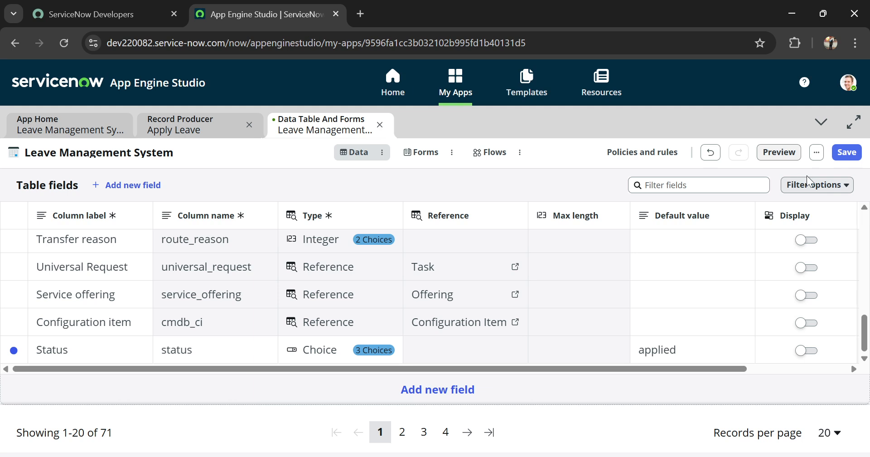
pyautogui.click(847, 152)
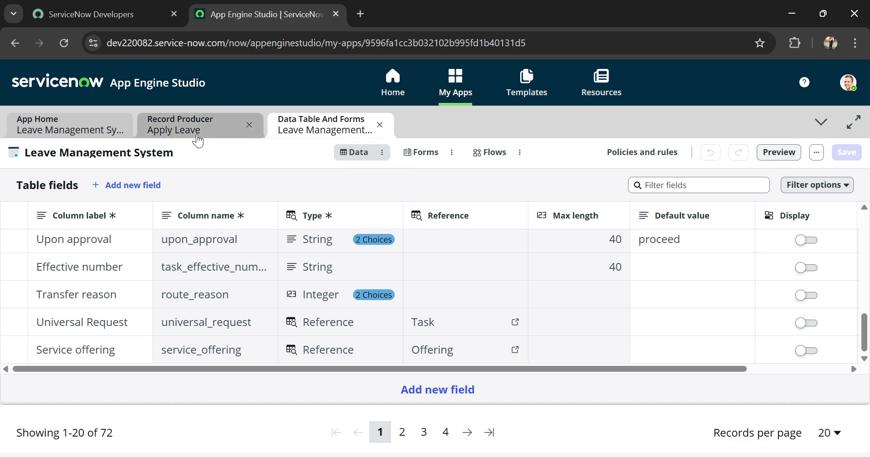
# Start adding a flow to the Leave Management System app's logic and automation from the app home
pyautogui.click(104, 132)
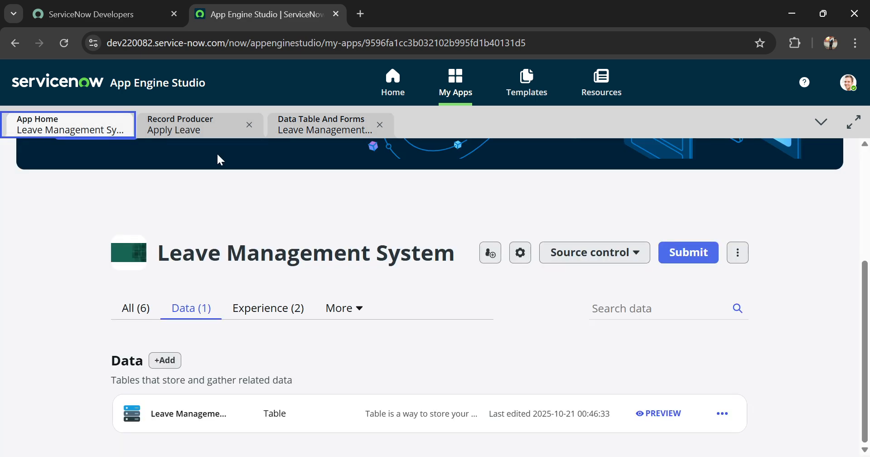
pyautogui.click(356, 310)
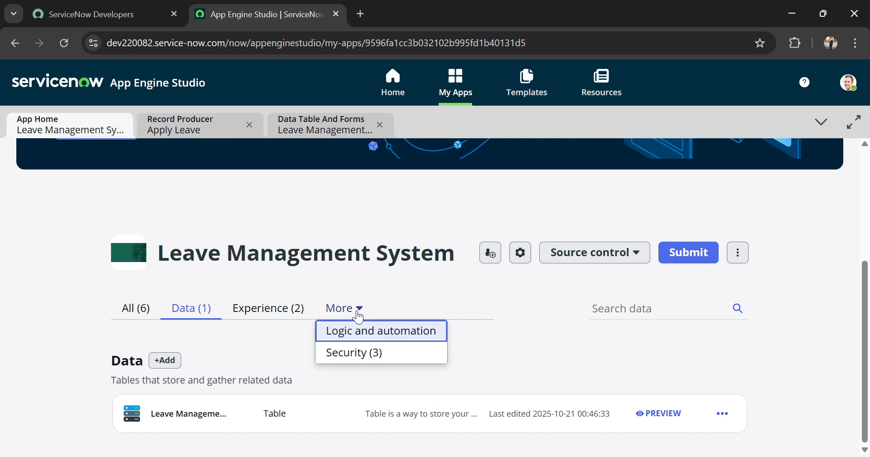
pyautogui.click(370, 338)
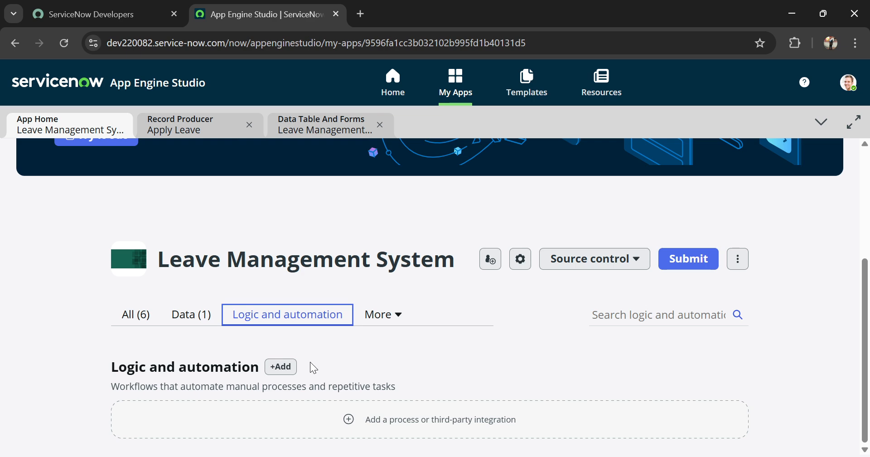
pyautogui.click(279, 367)
pyautogui.scroll(-2, 277, 376)
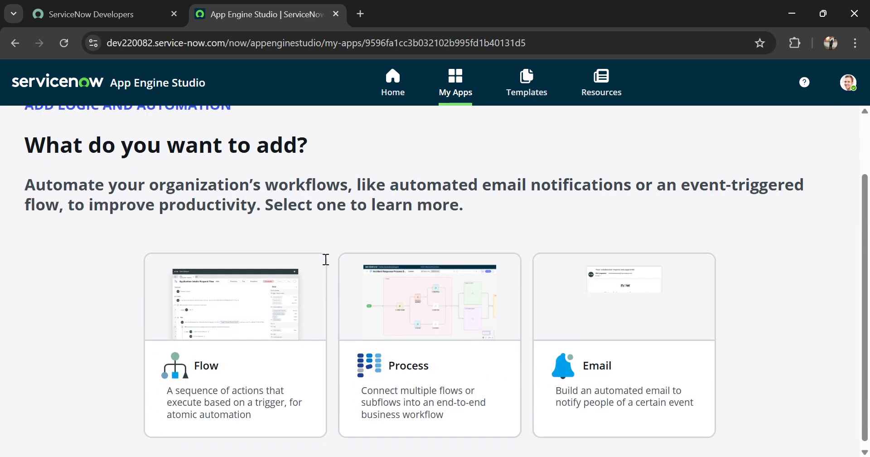
pyautogui.click(266, 316)
# Look through the workflow templates and choose to build the flow from scratch
pyautogui.scroll(-3, 268, 320)
pyautogui.scroll(-1, 267, 319)
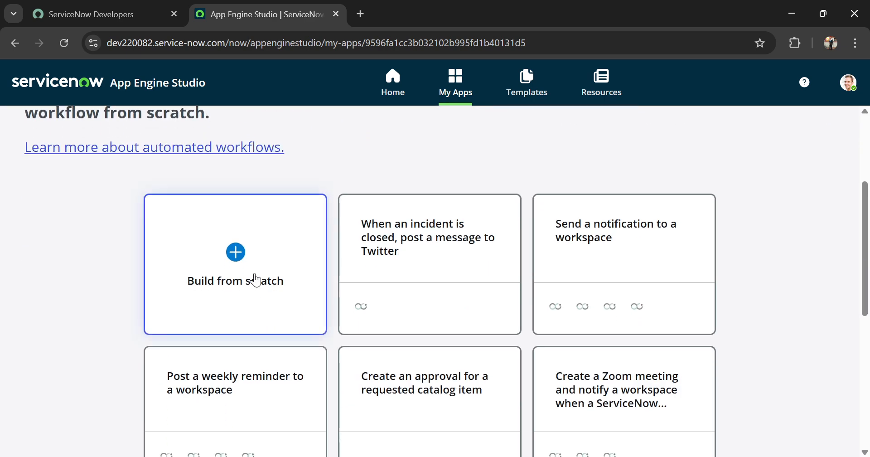
pyautogui.scroll(3, 255, 280)
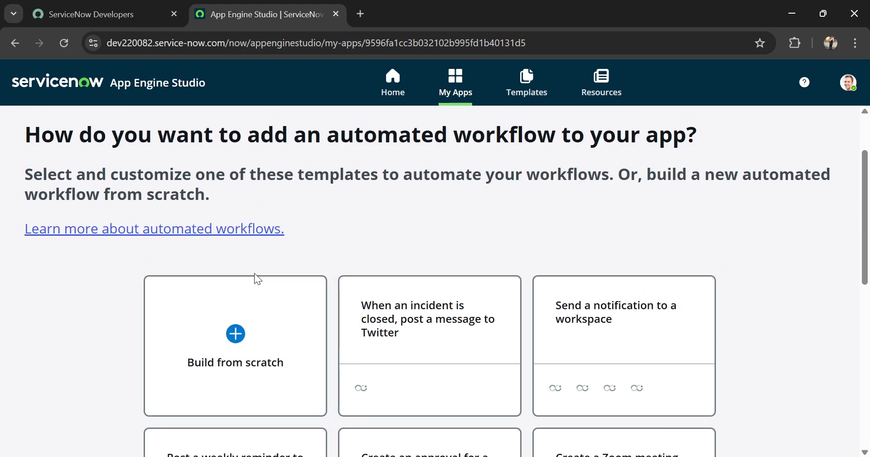
pyautogui.scroll(2, 255, 274)
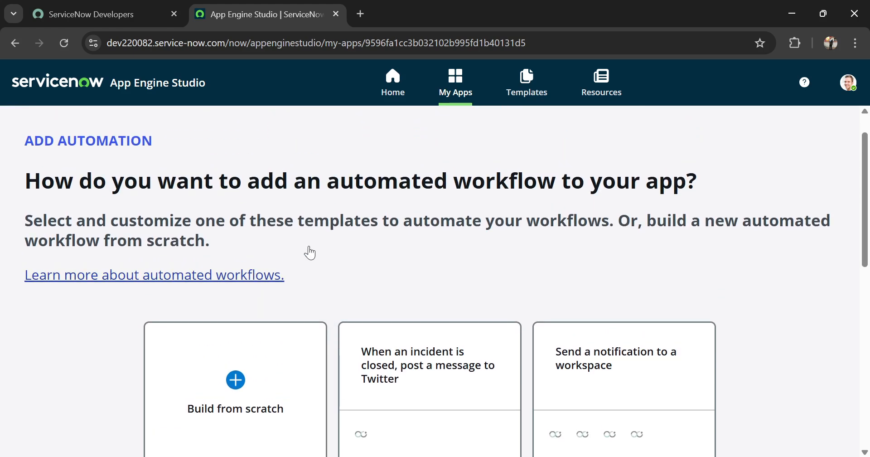
pyautogui.scroll(2, 368, 223)
pyautogui.scroll(-5, 369, 227)
pyautogui.scroll(5, 369, 229)
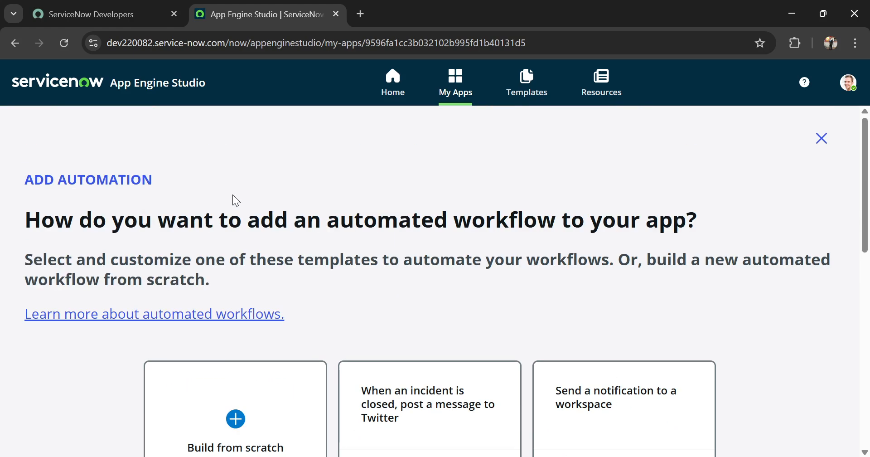
pyautogui.scroll(-5, 349, 285)
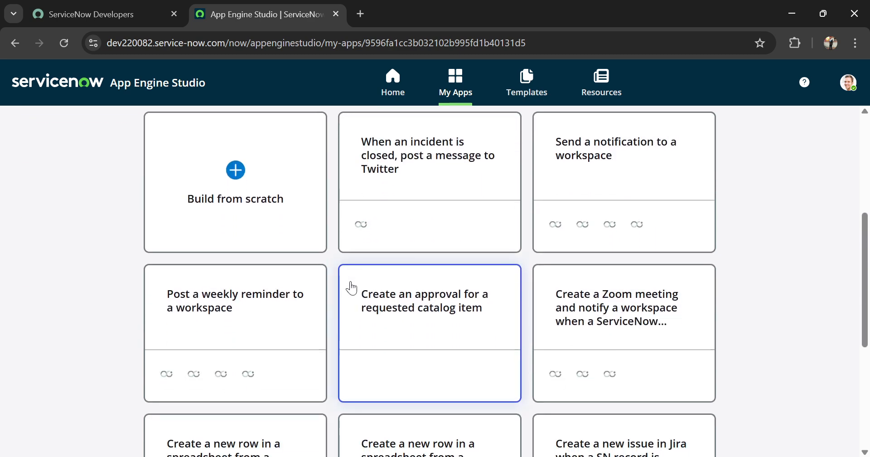
pyautogui.click(213, 158)
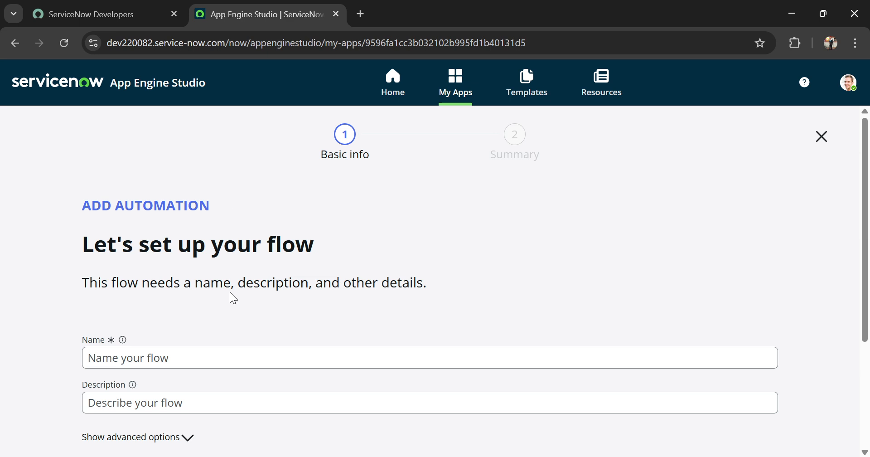
# Create the flow with the name Leave Approval Process and return to the app home
pyautogui.click(192, 357)
pyautogui.write('Leave Approval Process')
pyautogui.scroll(-3, 192, 358)
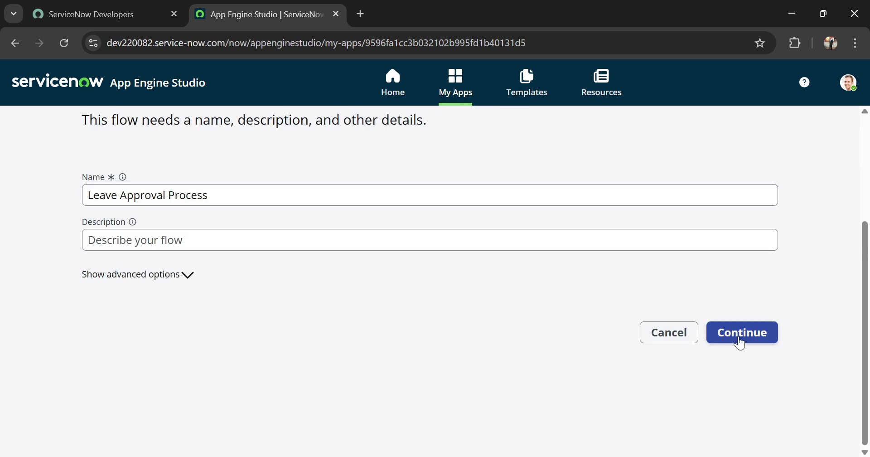
pyautogui.click(738, 336)
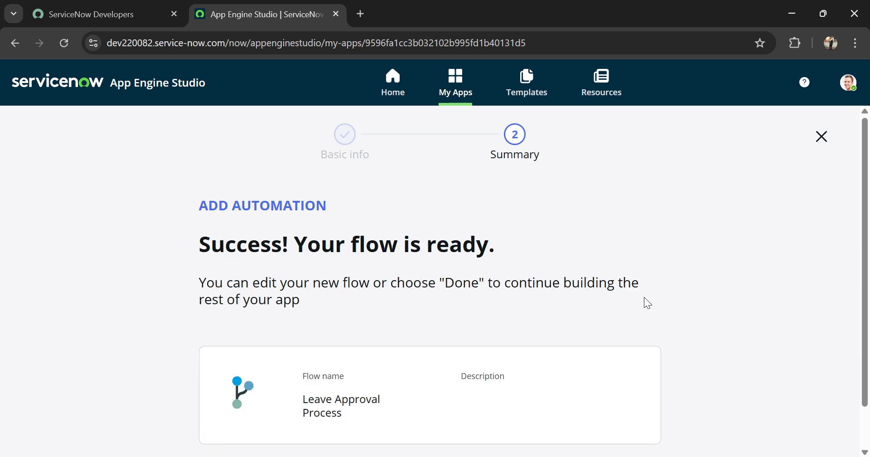
pyautogui.scroll(-1, 647, 303)
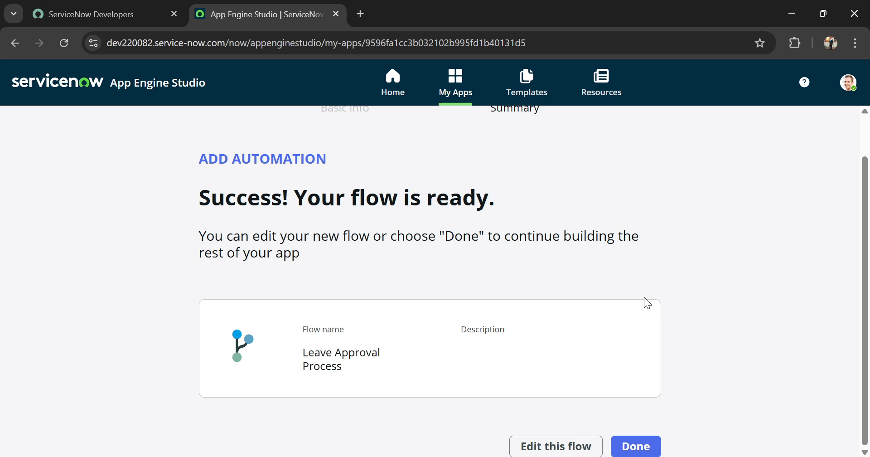
pyautogui.click(636, 446)
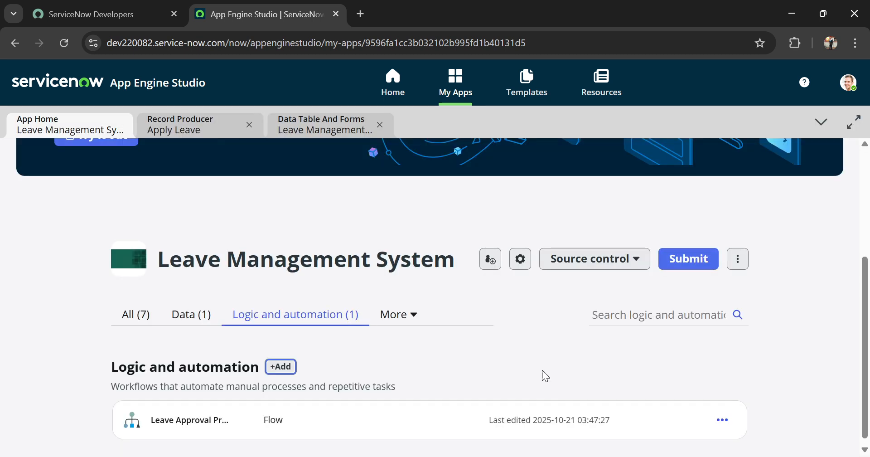
pyautogui.scroll(-1, 522, 365)
pyautogui.click(411, 316)
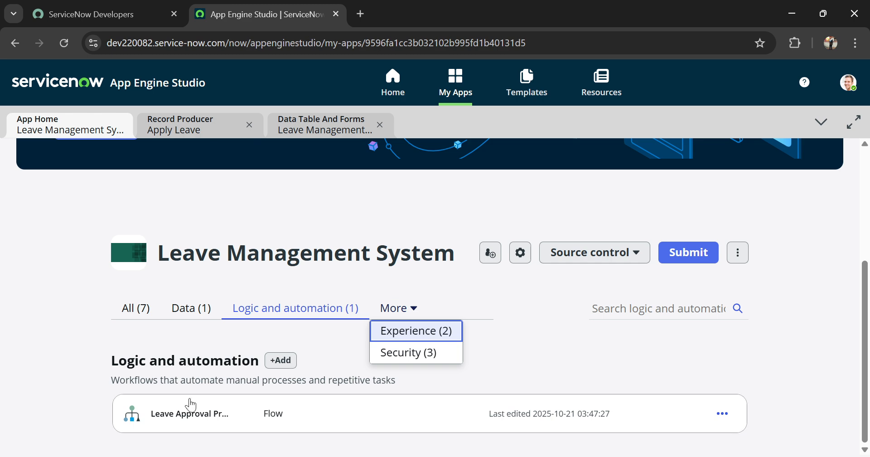
pyautogui.click(198, 336)
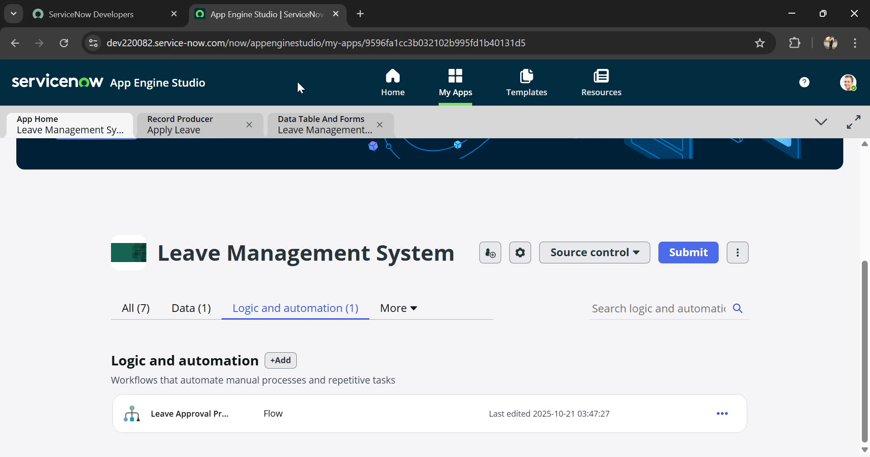
# Open the ServiceNow instance in a new browser tab using the base URL copied from App Engine Studio
pyautogui.moveTo(226, 43); pyautogui.dragTo(98, 42)
pyautogui.hotkey('ctrl', 'c')
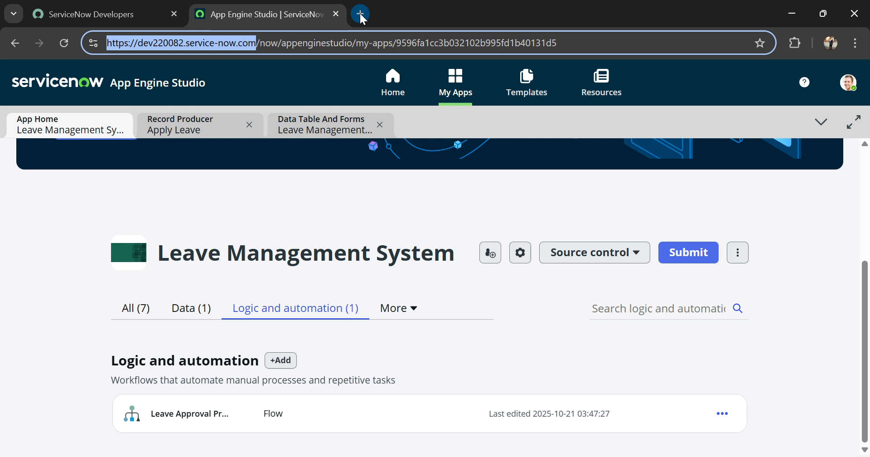
pyautogui.click(361, 13)
pyautogui.hotkey('ctrl', 'v')
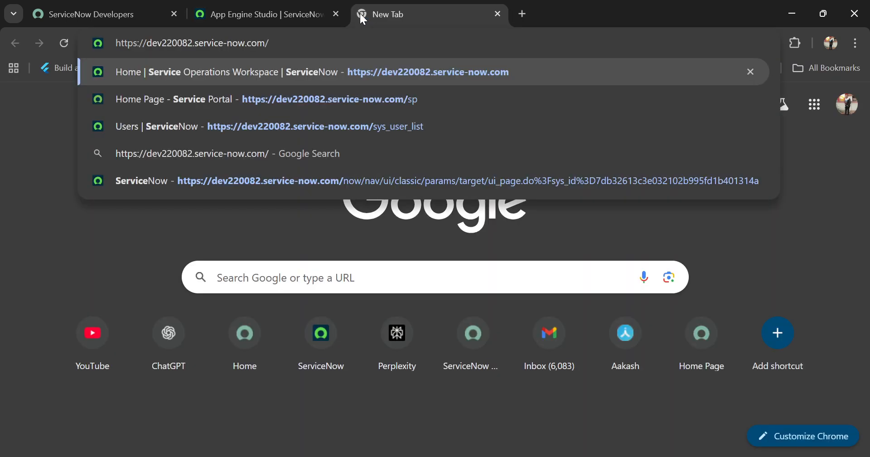
pyautogui.press('Down')
pyautogui.press('Down')
pyautogui.press('Down')
pyautogui.press('Down')
pyautogui.press('Return')
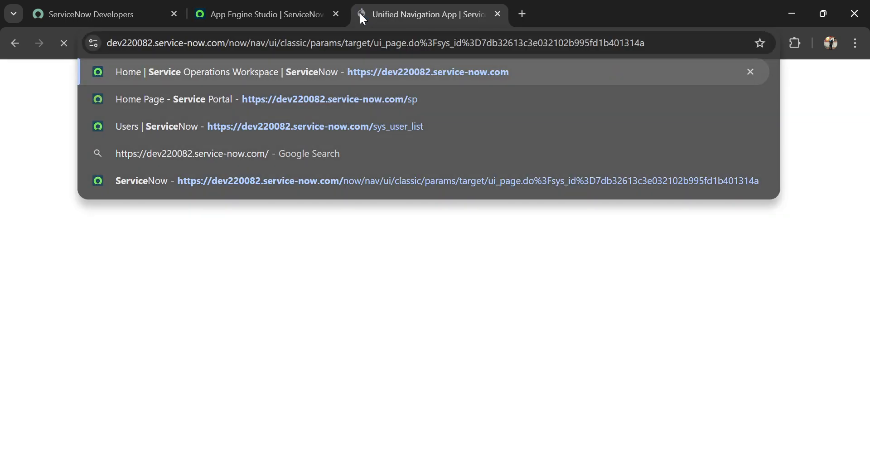
pyautogui.click(287, 19)
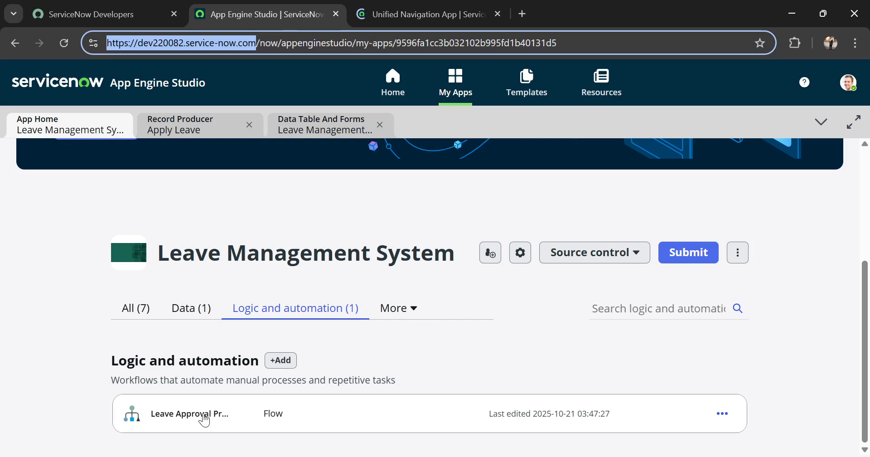
pyautogui.click(449, 16)
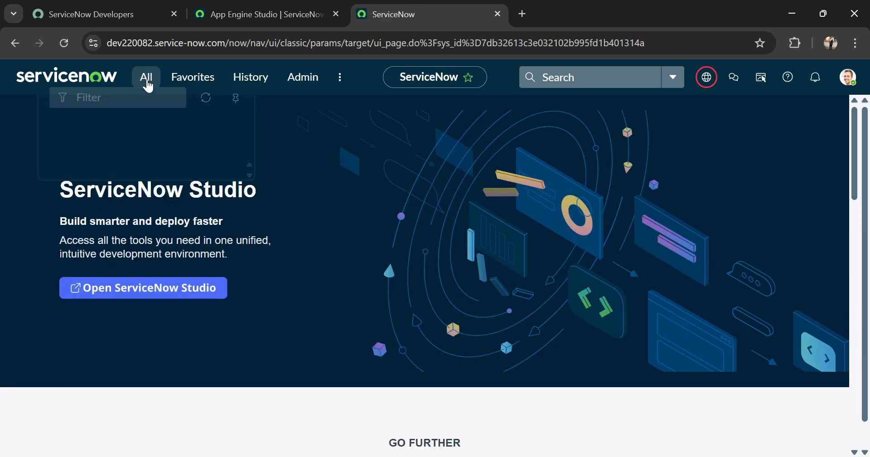
# Find Flow Designer among all the instance's applications with the filter "flow des" and open it
pyautogui.click(147, 83)
pyautogui.write('flow des')
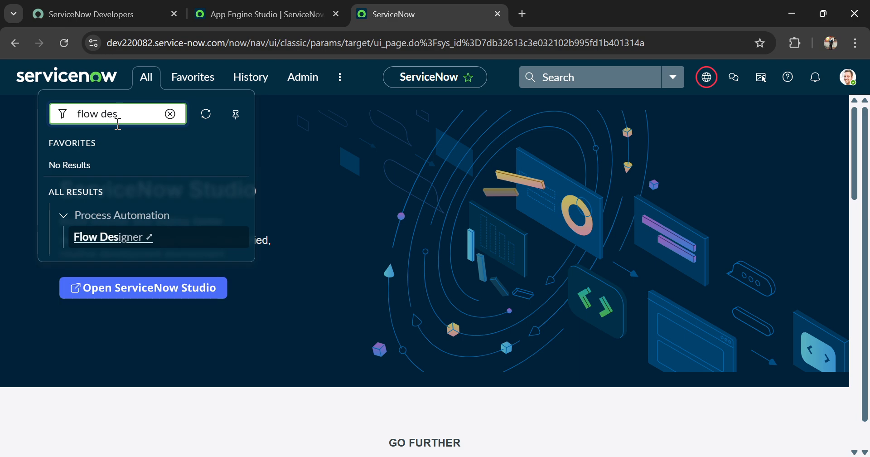
pyautogui.click(113, 233)
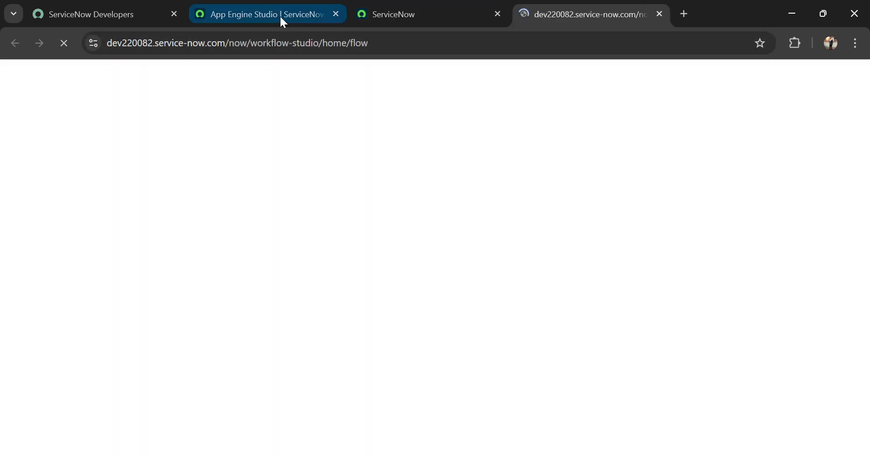
pyautogui.click(279, 15)
pyautogui.click(549, 12)
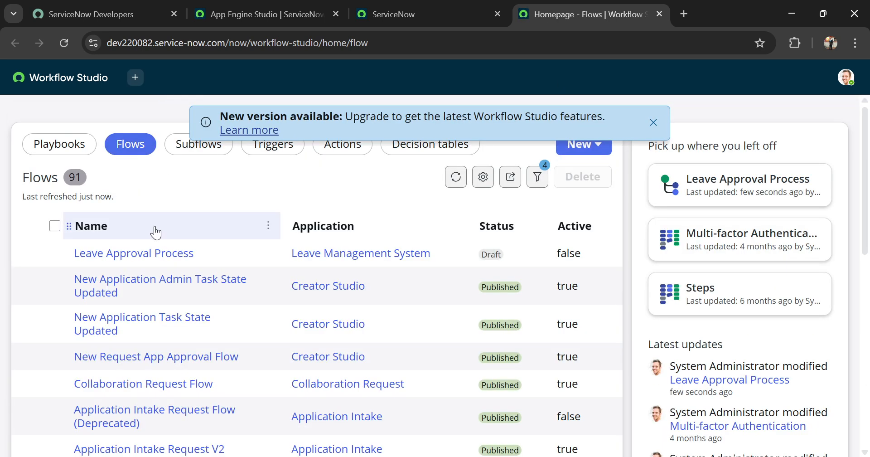
# Open the Leave Approval Process flow and switch it to editing
pyautogui.click(146, 252)
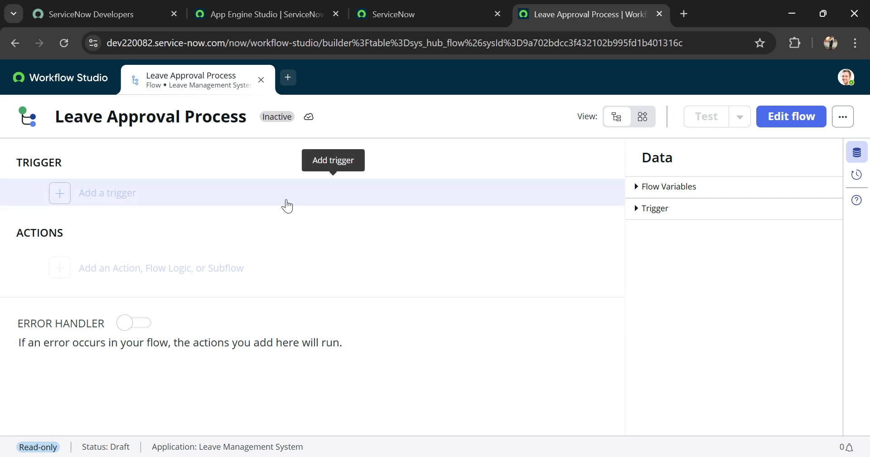
pyautogui.click(82, 203)
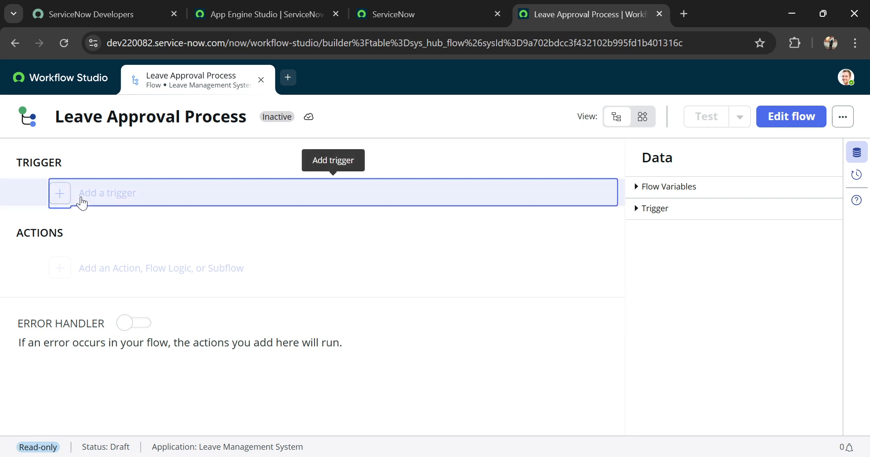
pyautogui.click(785, 121)
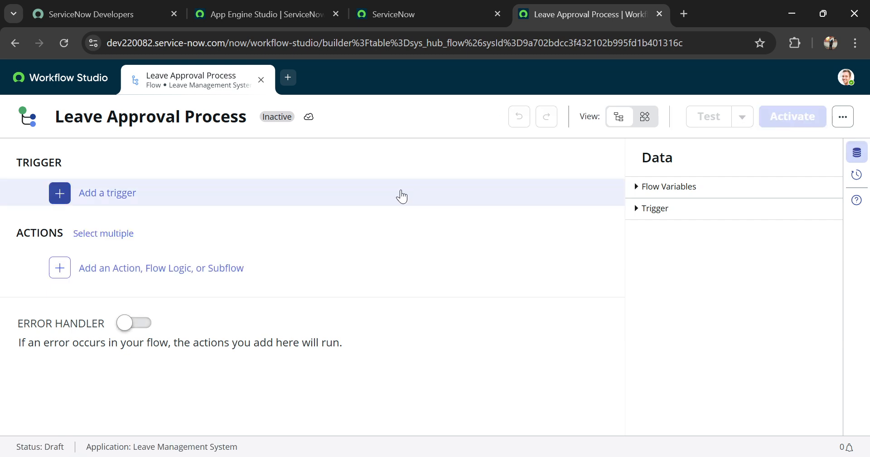
# Add a record trigger of type Created to the Leave Approval Process flow
pyautogui.click(116, 193)
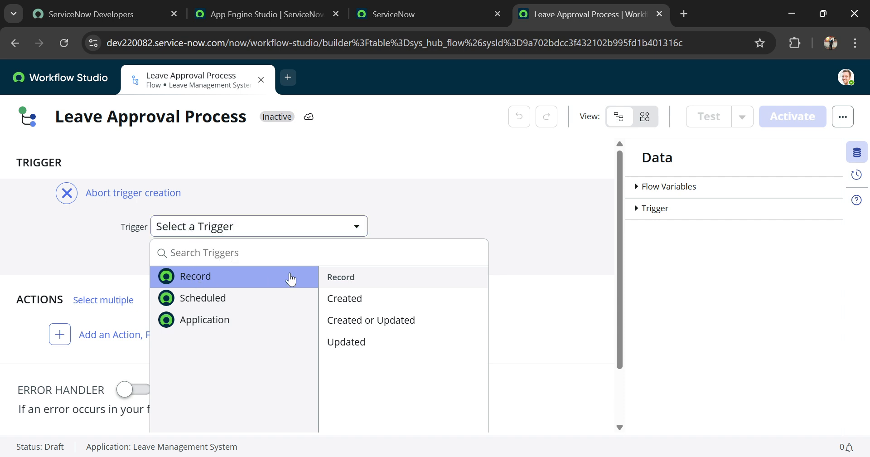
pyautogui.click(344, 300)
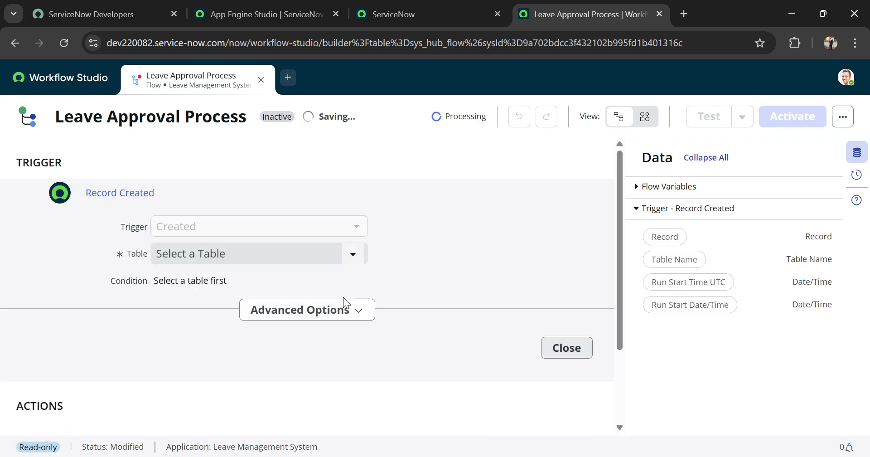
pyautogui.click(224, 263)
pyautogui.write('x_')
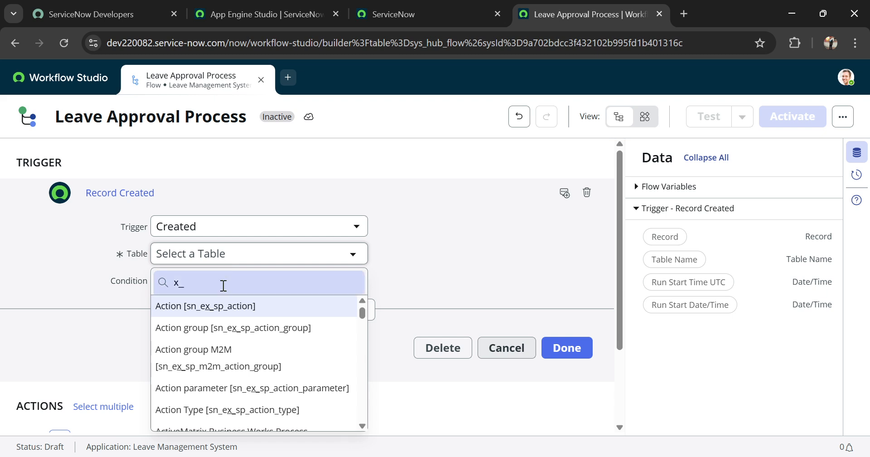
pyautogui.write('le')
pyautogui.press('BackSpace')
pyautogui.press('BackSpace')
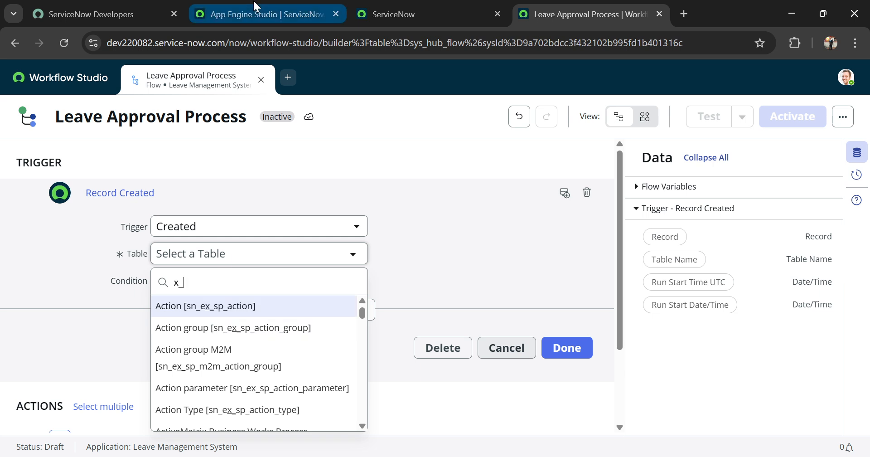
pyautogui.click(377, 3)
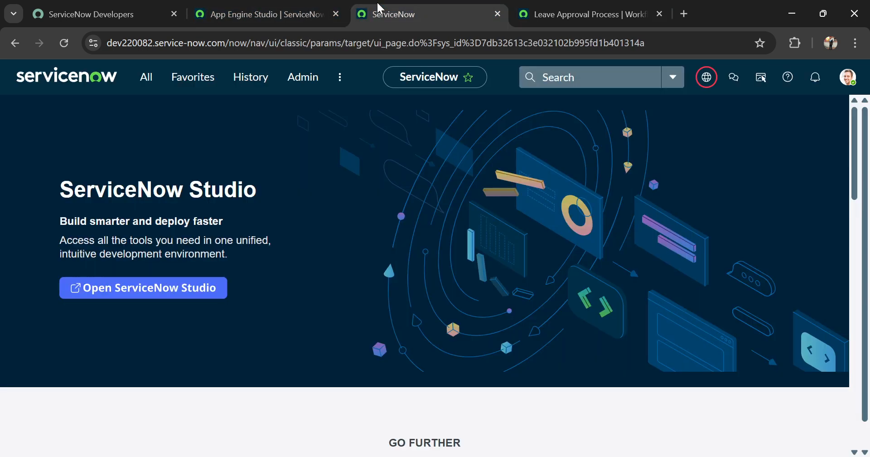
pyautogui.click(272, 17)
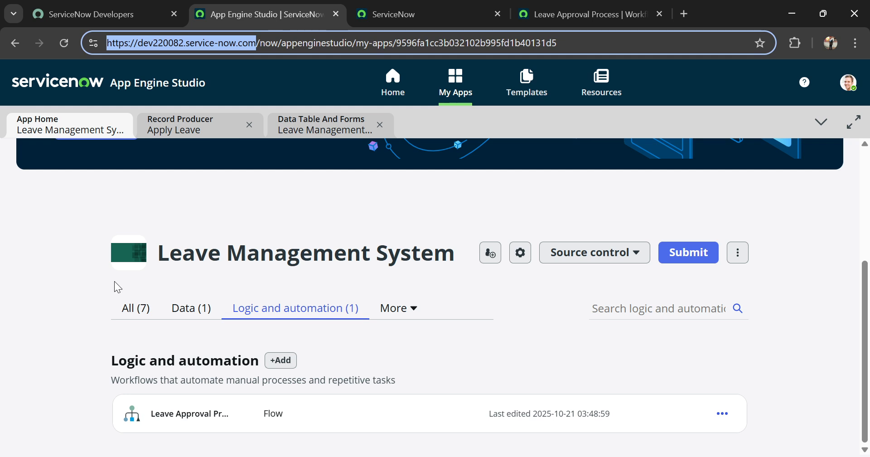
pyautogui.click(167, 307)
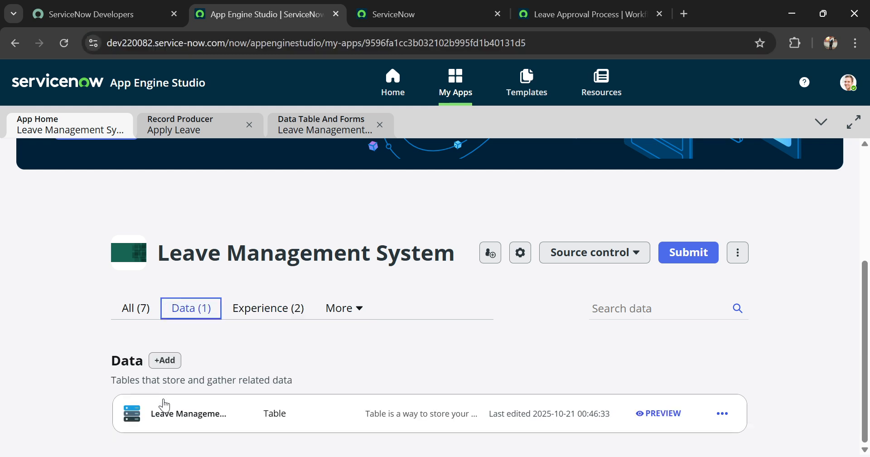
pyautogui.click(521, 12)
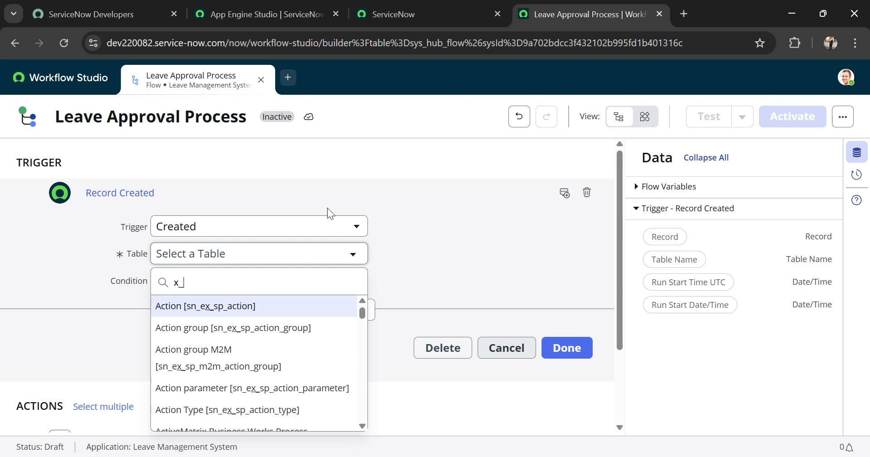
# Set the trigger's table to Leave Management System and finish the trigger without any condition filters
pyautogui.doubleClick(172, 281)
pyautogui.write('leave')
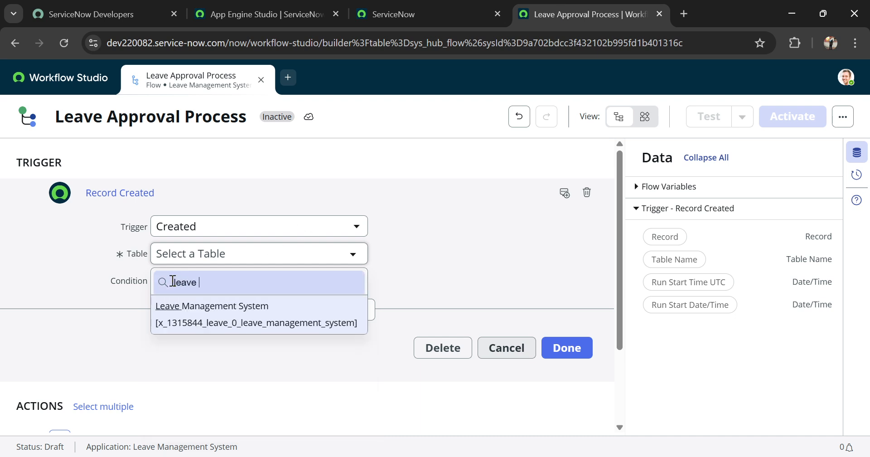
pyautogui.click(197, 322)
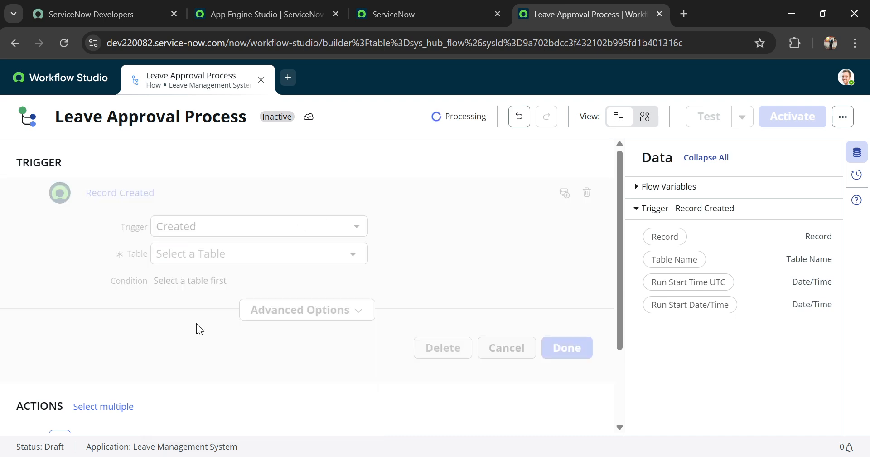
pyautogui.scroll(-1, 428, 213)
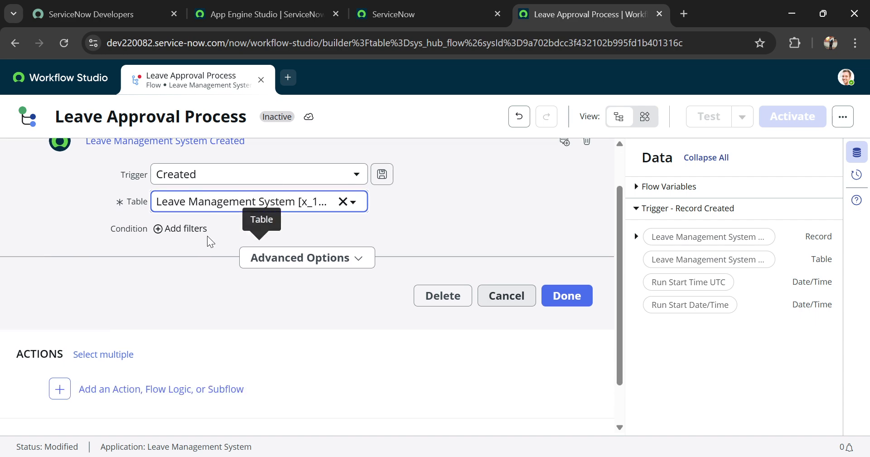
pyautogui.scroll(-1, 83, 250)
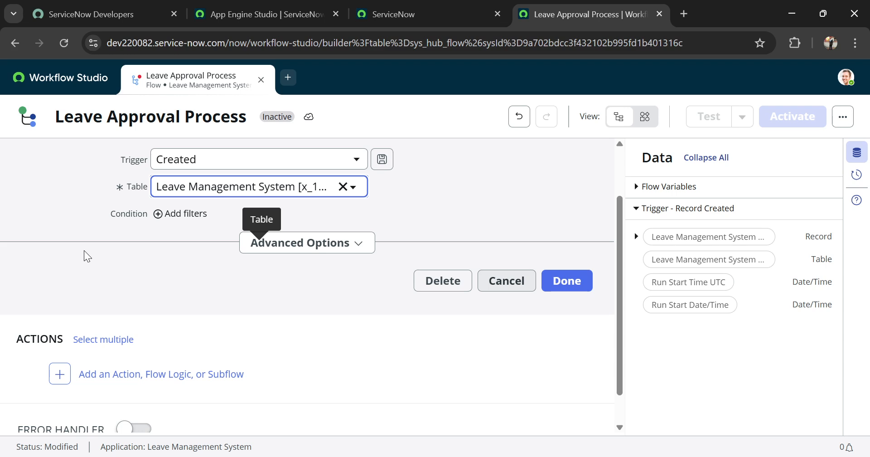
pyautogui.scroll(2, 84, 251)
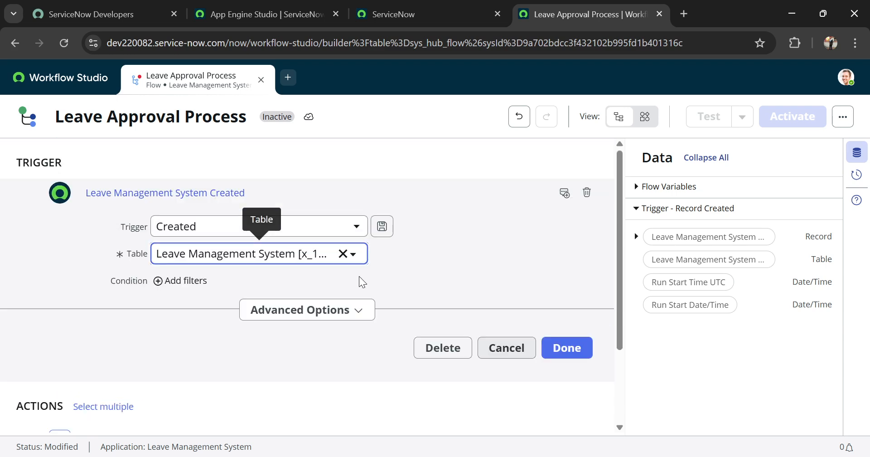
pyautogui.click(567, 347)
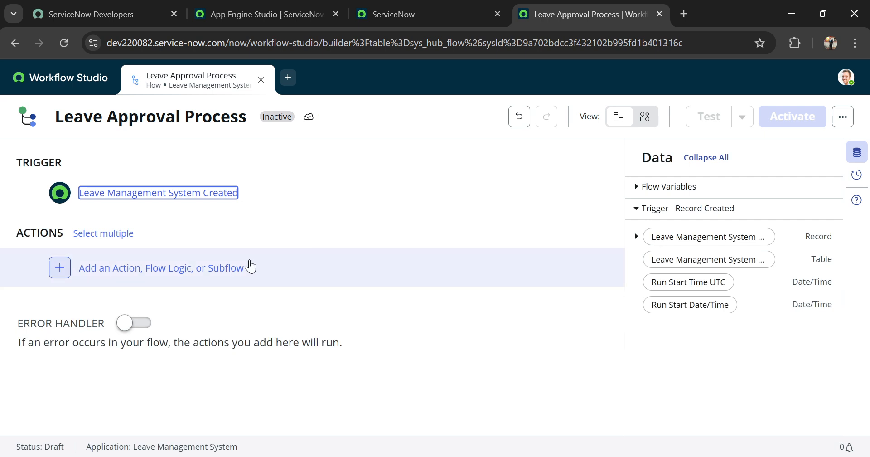
# Add an Ask For Approval action from ServiceNow Core as the flow's first action
pyautogui.click(203, 269)
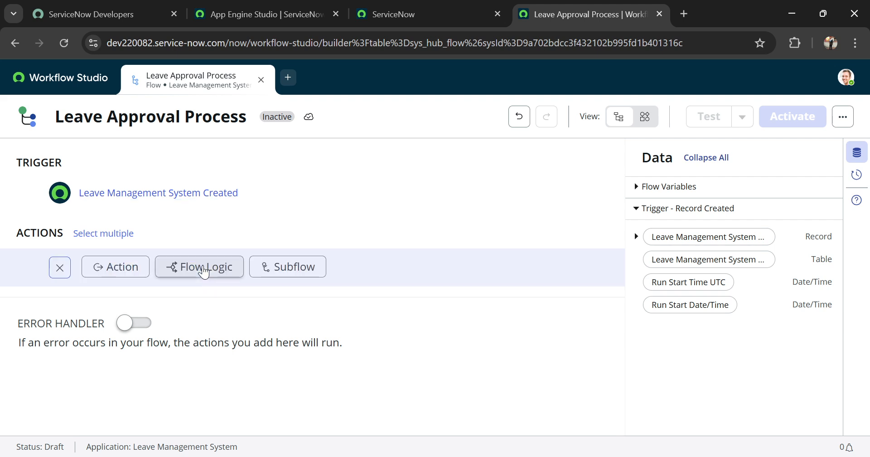
pyautogui.click(136, 273)
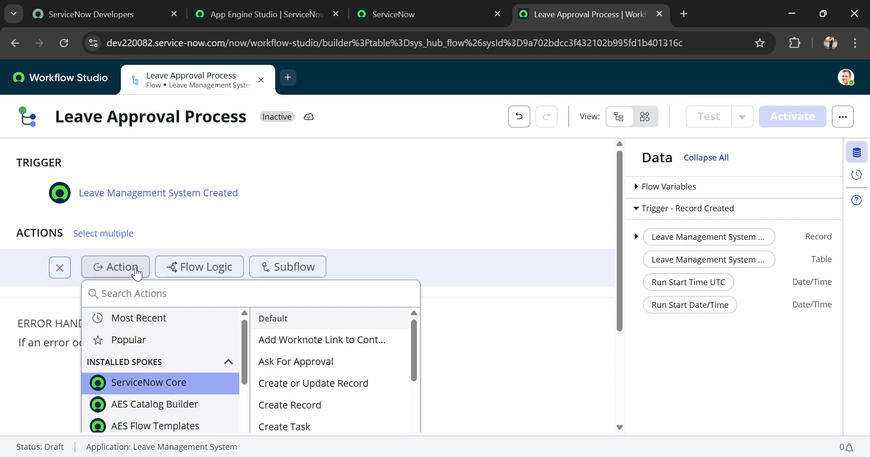
pyautogui.click(143, 293)
pyautogui.write('ask')
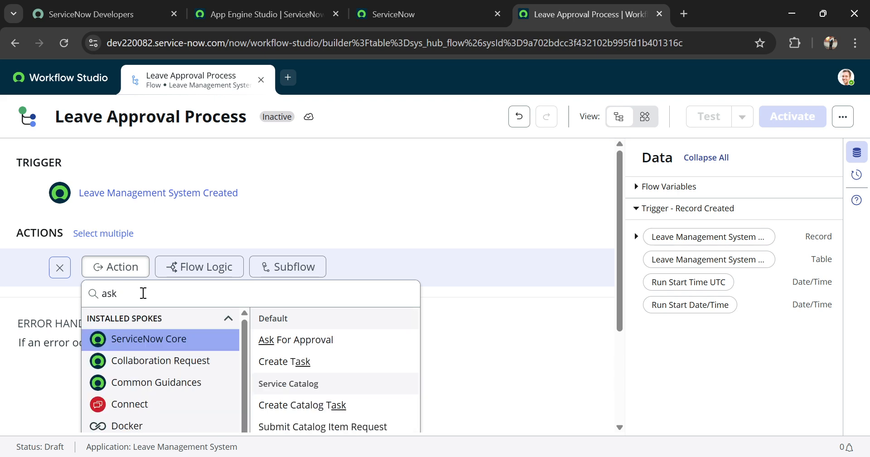
pyautogui.click(297, 339)
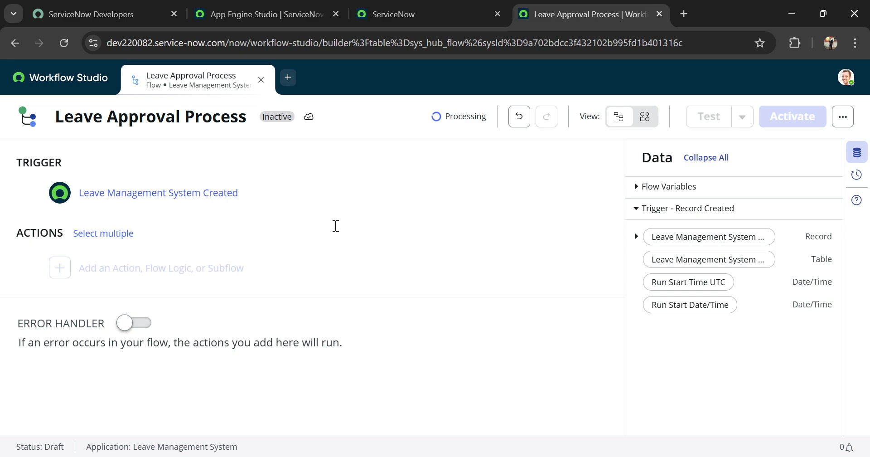
# Set the Ask For Approval action's record to the Leave Management System Record from the Record Created trigger
pyautogui.scroll(-2, 335, 225)
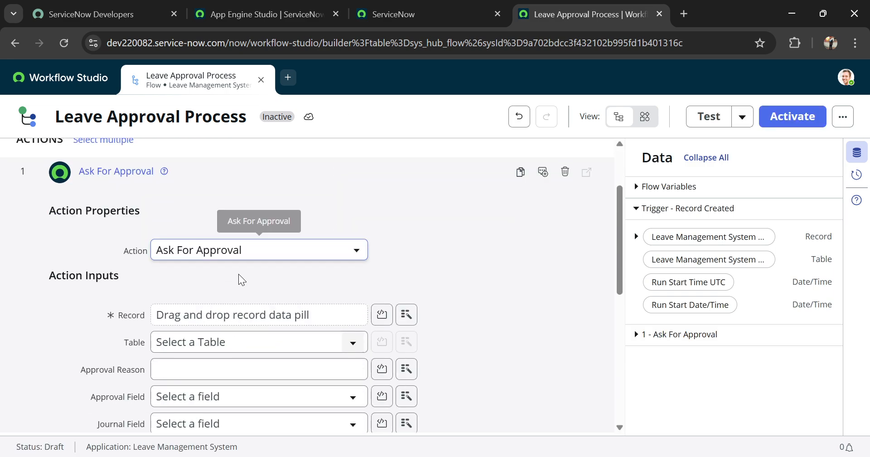
pyautogui.scroll(-1, 239, 275)
pyautogui.scroll(3, 428, 147)
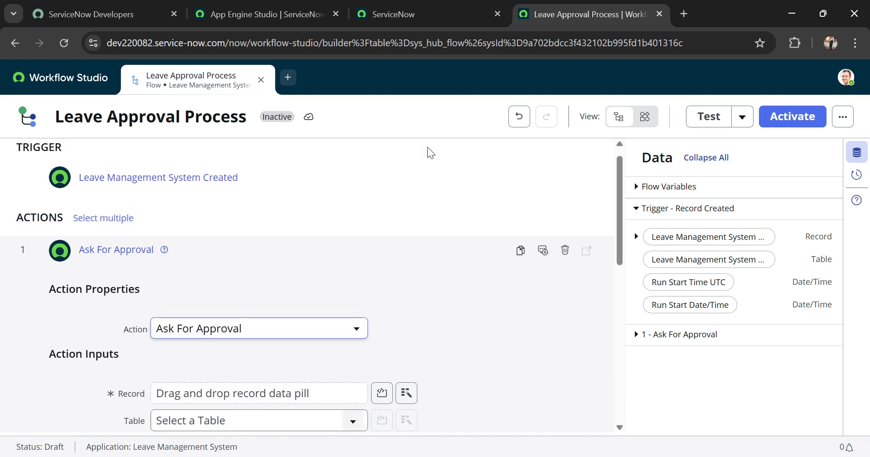
pyautogui.scroll(-2, 325, 309)
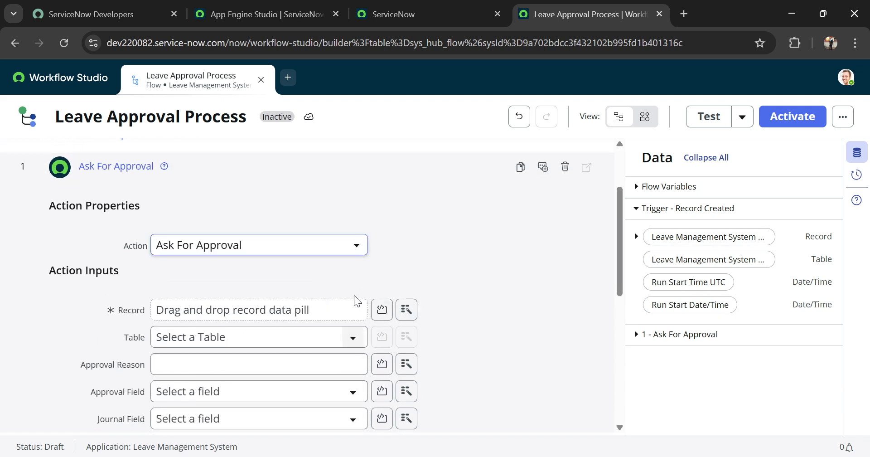
pyautogui.click(407, 309)
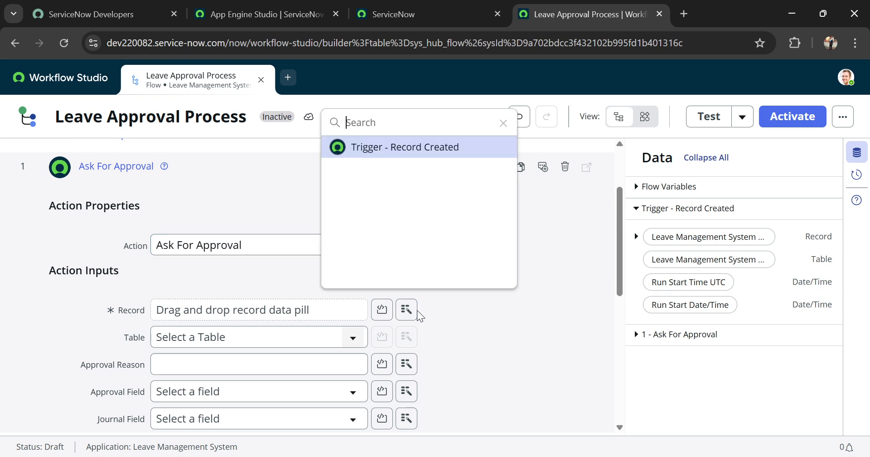
pyautogui.click(414, 151)
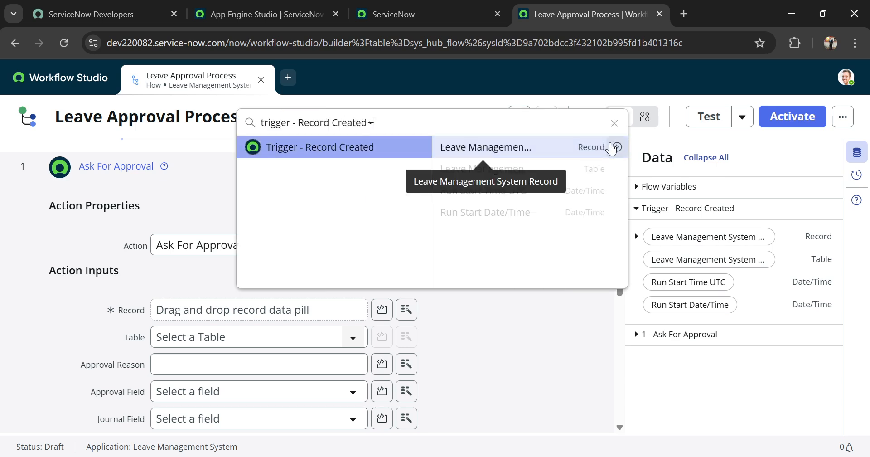
pyautogui.click(553, 146)
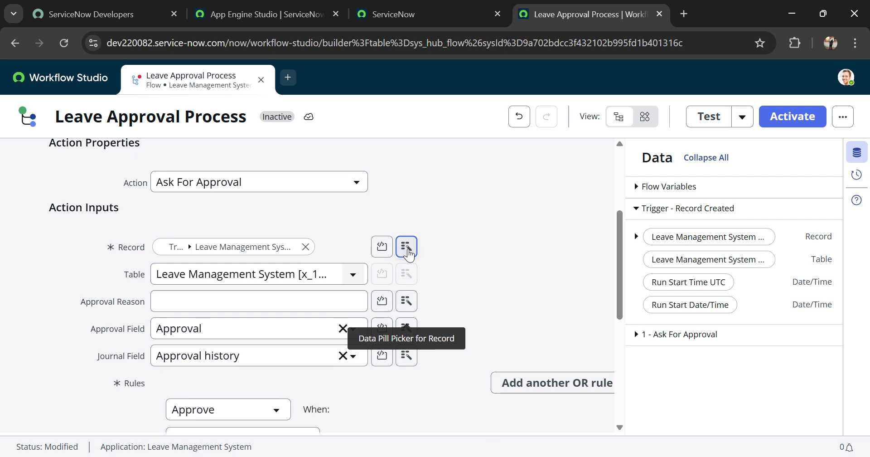
# Set the Ask For Approval action's rule to Approve when Anyone approves
pyautogui.scroll(3, 386, 204)
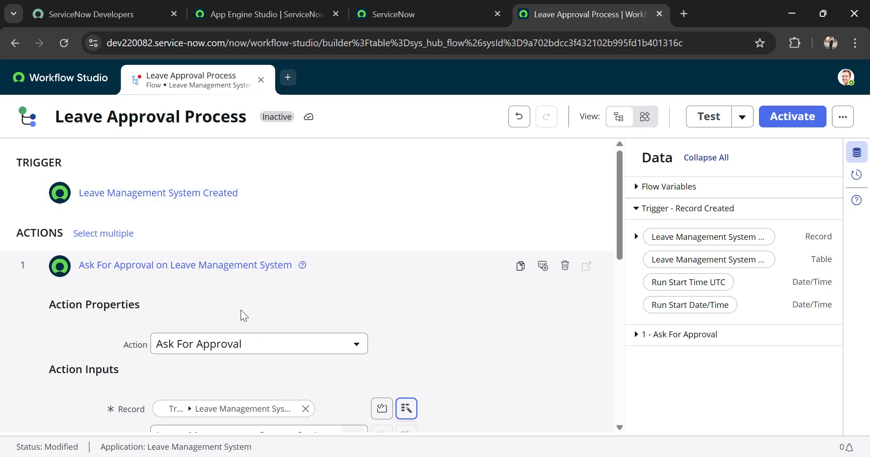
pyautogui.scroll(-1, 458, 362)
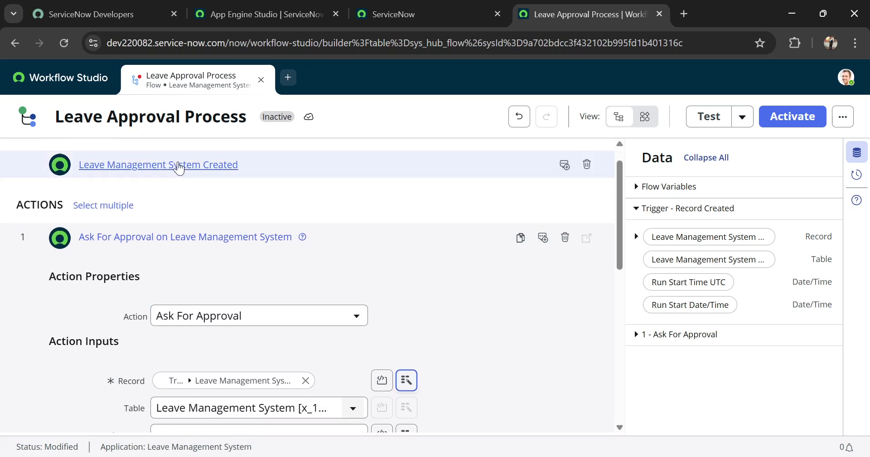
pyautogui.scroll(-3, 311, 231)
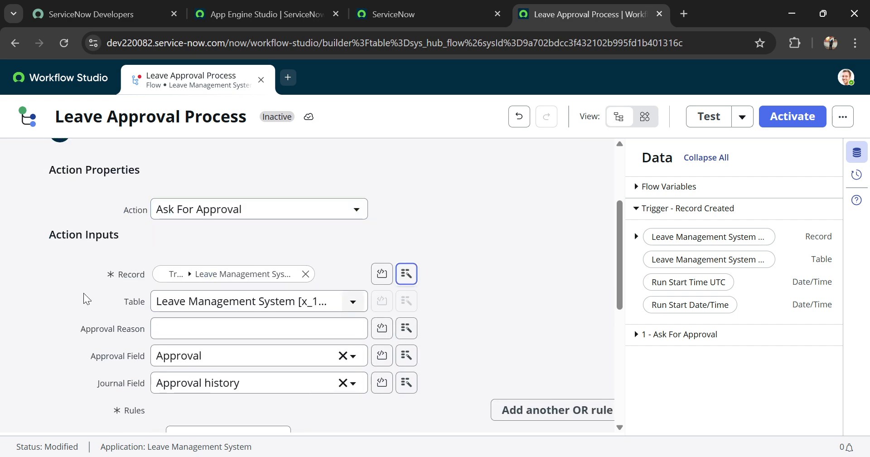
pyautogui.scroll(-3, 84, 293)
pyautogui.click(192, 217)
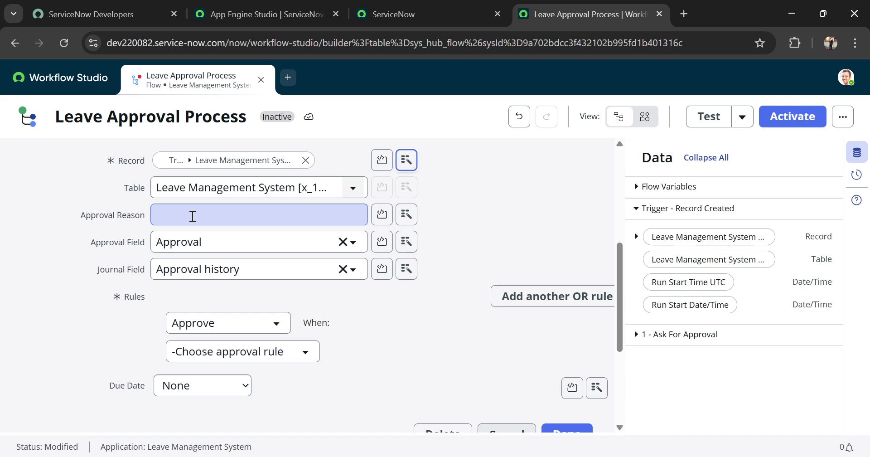
pyautogui.click(192, 216)
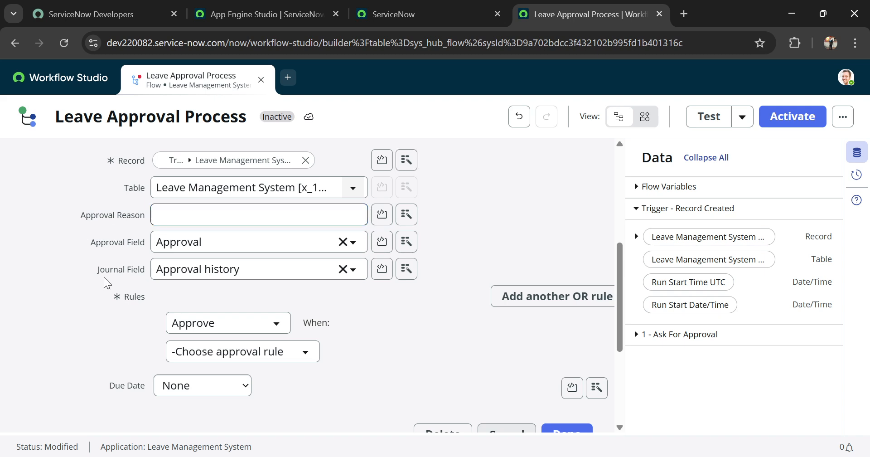
pyautogui.scroll(-2, 260, 286)
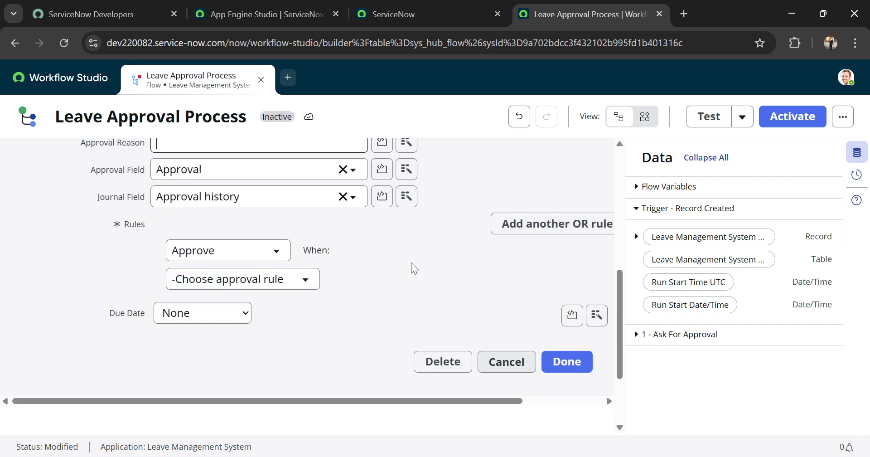
pyautogui.click(241, 252)
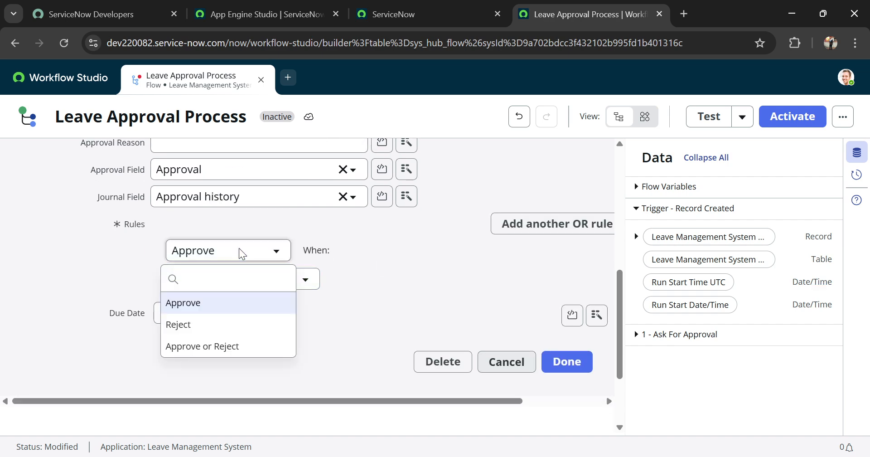
pyautogui.click(132, 258)
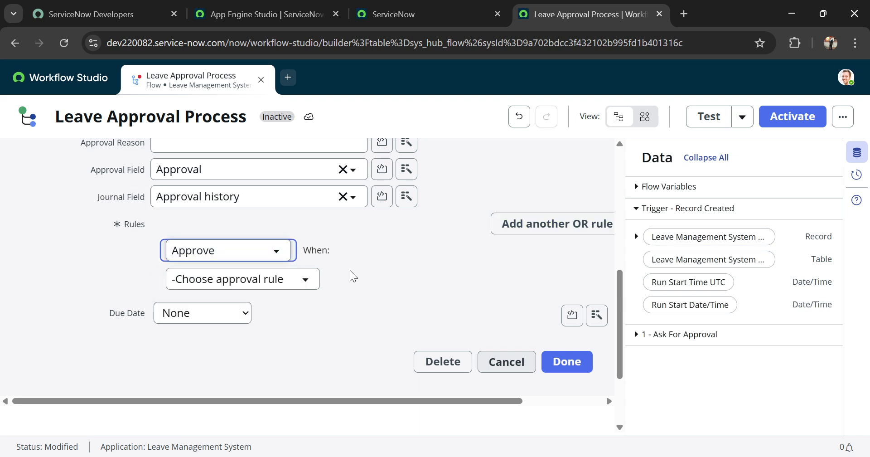
pyautogui.click(303, 279)
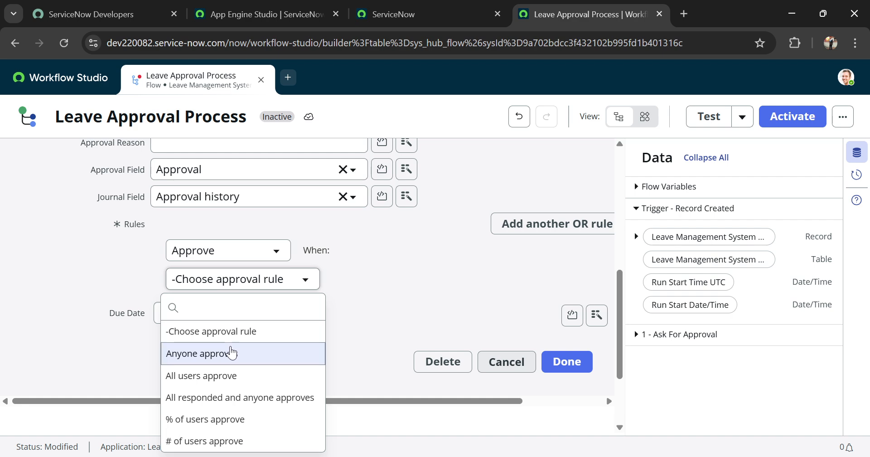
pyautogui.click(231, 353)
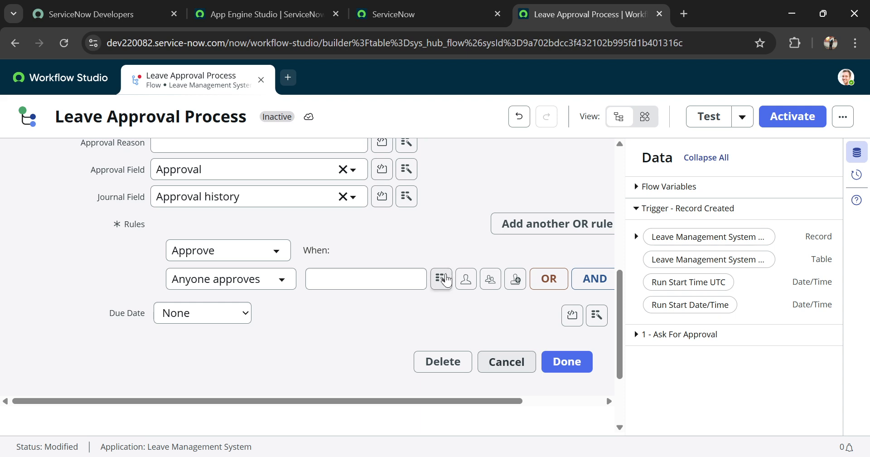
# Set the rule's approver to the Manager of the Employee on the Leave Management System Record from the Record Created trigger
pyautogui.click(447, 284)
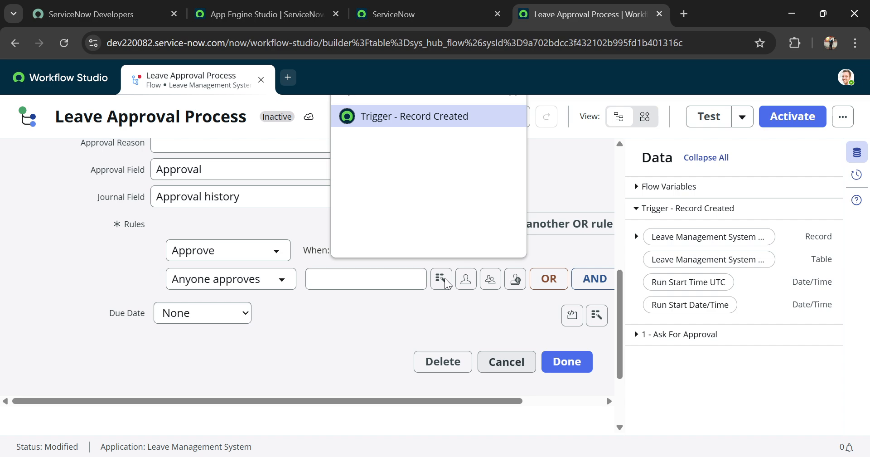
pyautogui.click(414, 115)
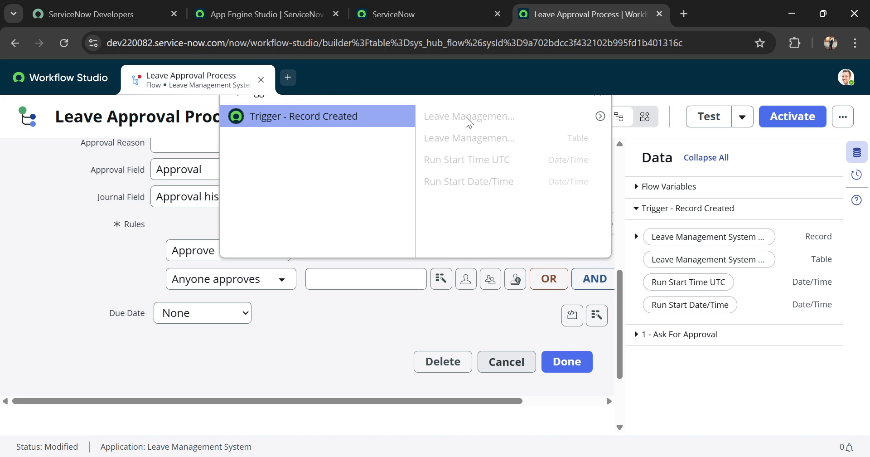
pyautogui.click(599, 116)
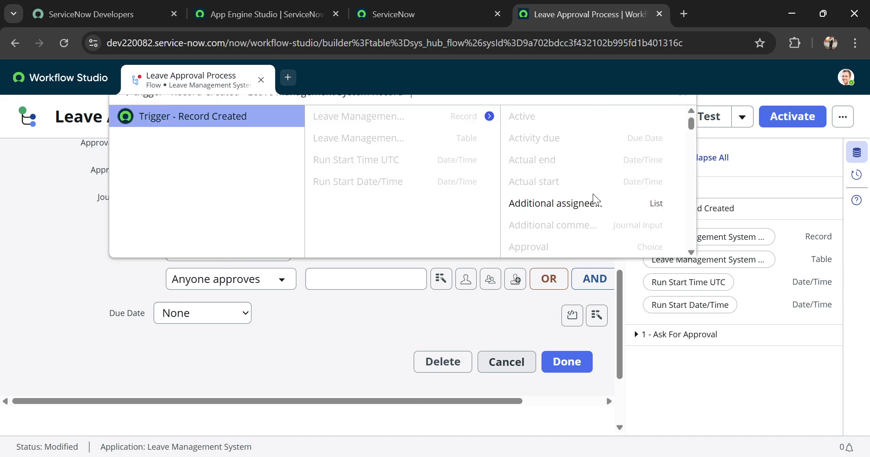
pyautogui.scroll(-8, 572, 166)
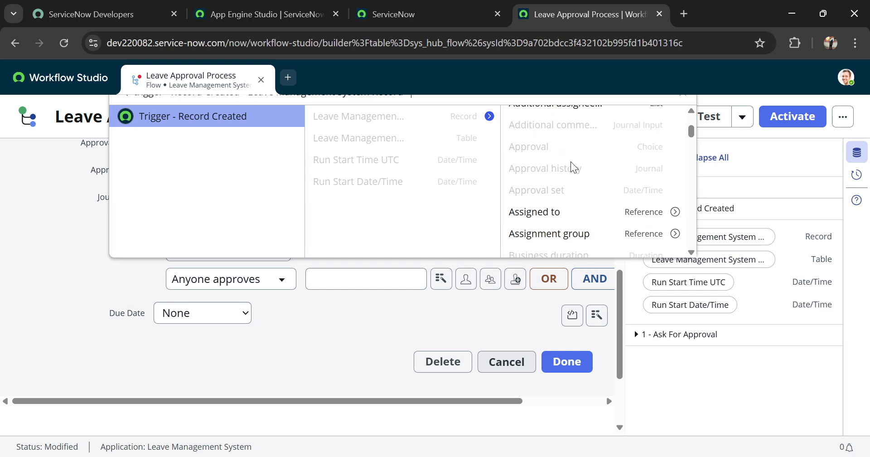
pyautogui.scroll(-6, 572, 166)
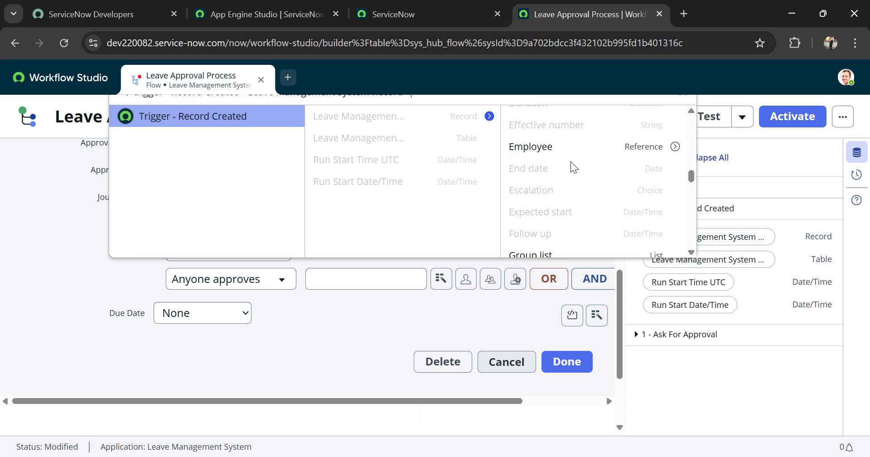
pyautogui.click(675, 134)
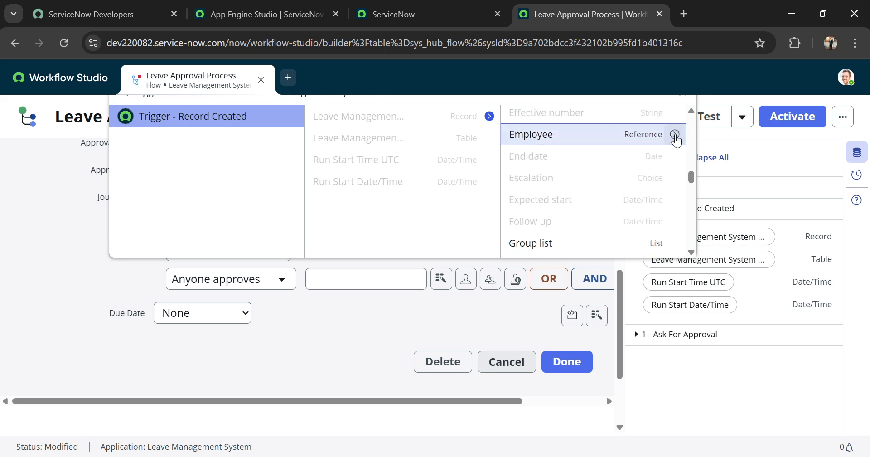
pyautogui.scroll(-10, 677, 202)
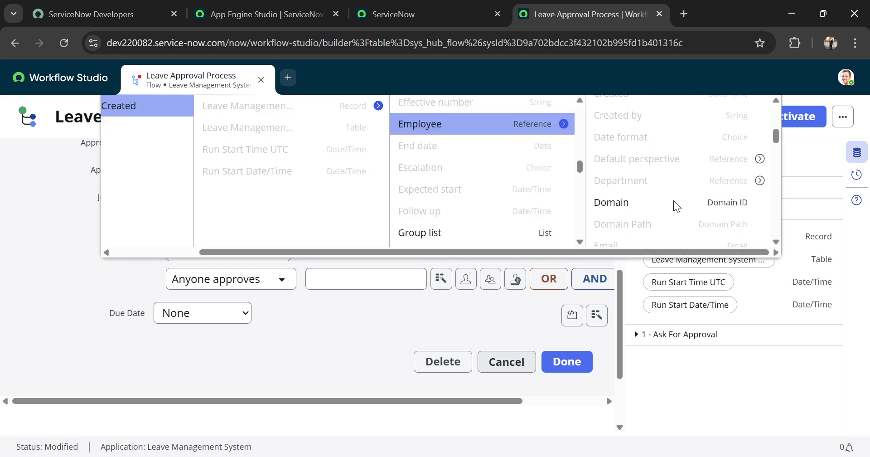
pyautogui.scroll(-3, 674, 205)
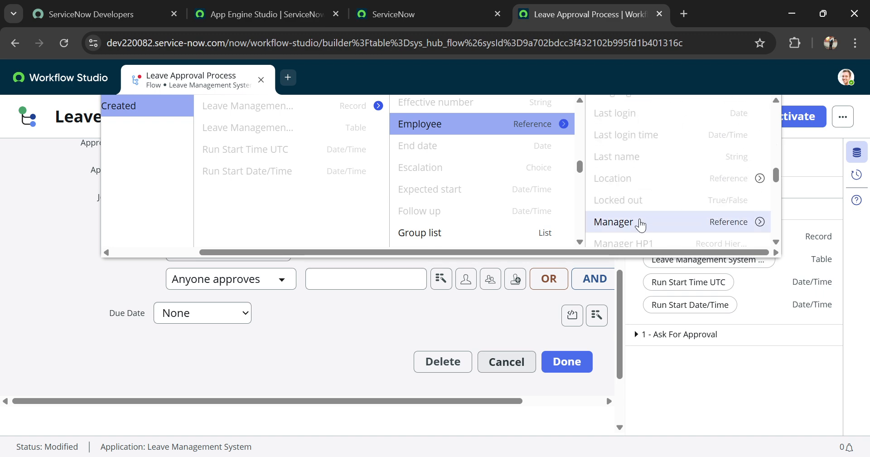
pyautogui.click(643, 221)
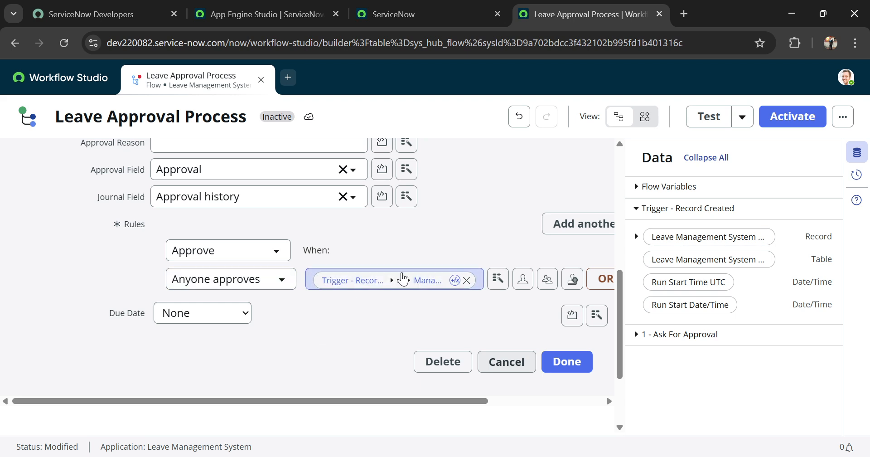
# Review the Ask For Approval action's inputs and finish the action
pyautogui.scroll(-1, 342, 339)
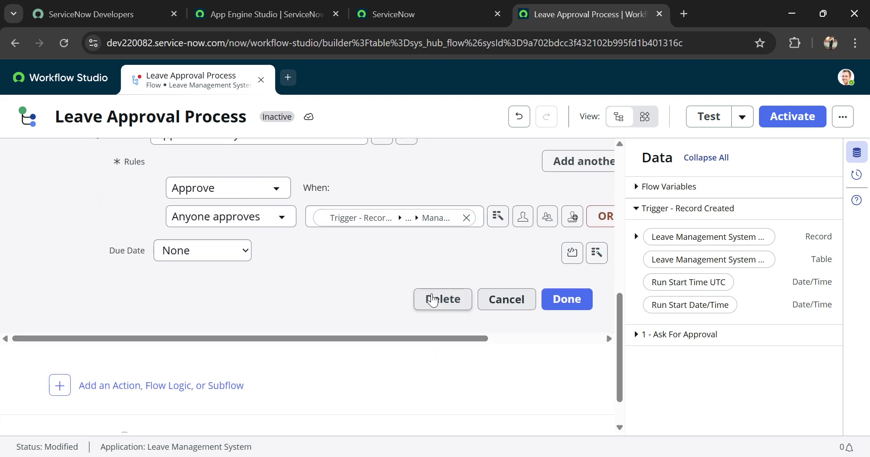
pyautogui.scroll(3, 382, 266)
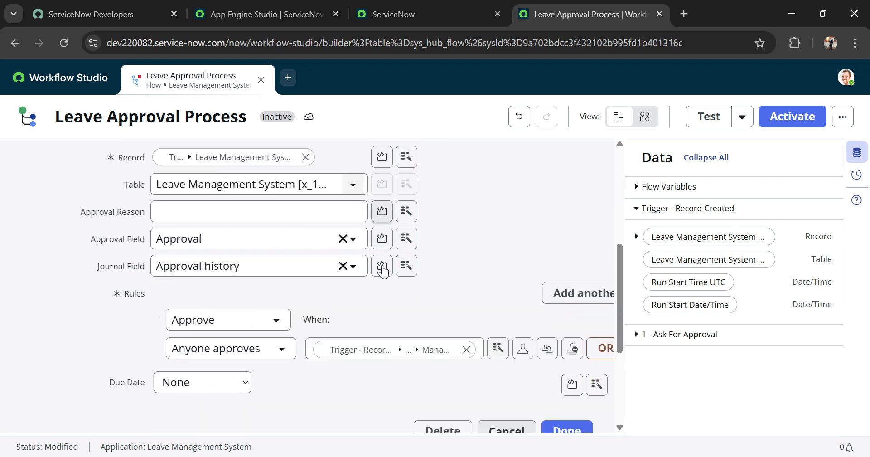
pyautogui.scroll(-3, 383, 269)
pyautogui.scroll(3, 356, 297)
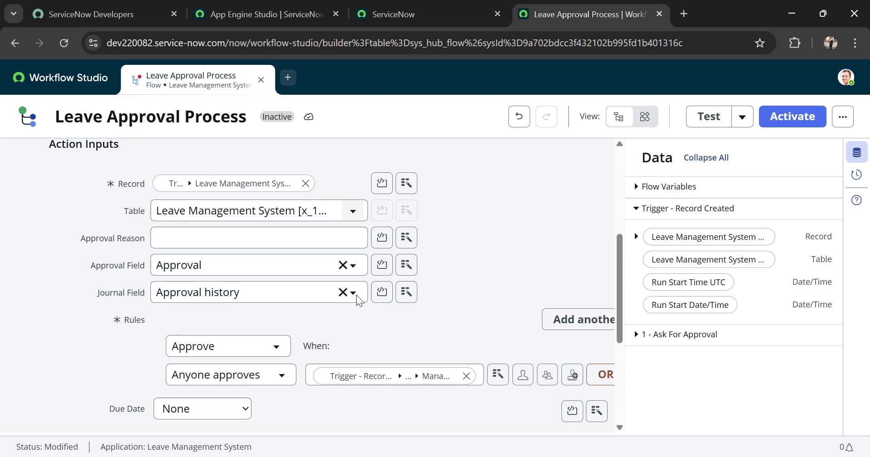
pyautogui.scroll(-3, 356, 297)
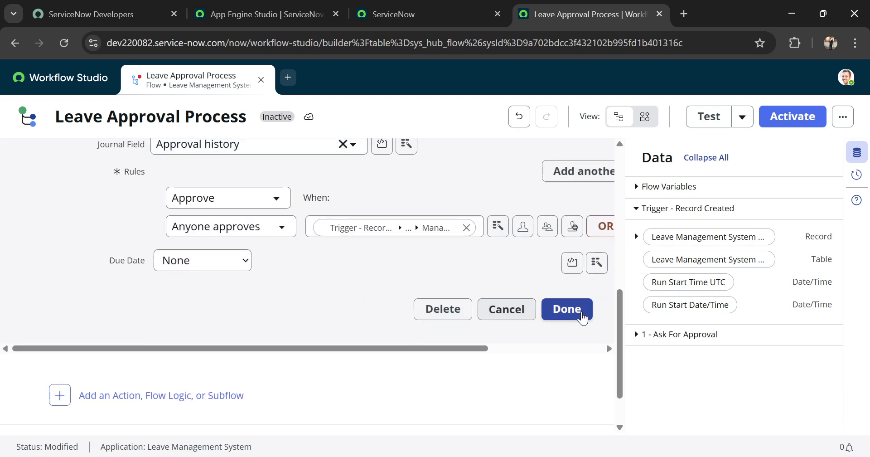
pyautogui.click(579, 310)
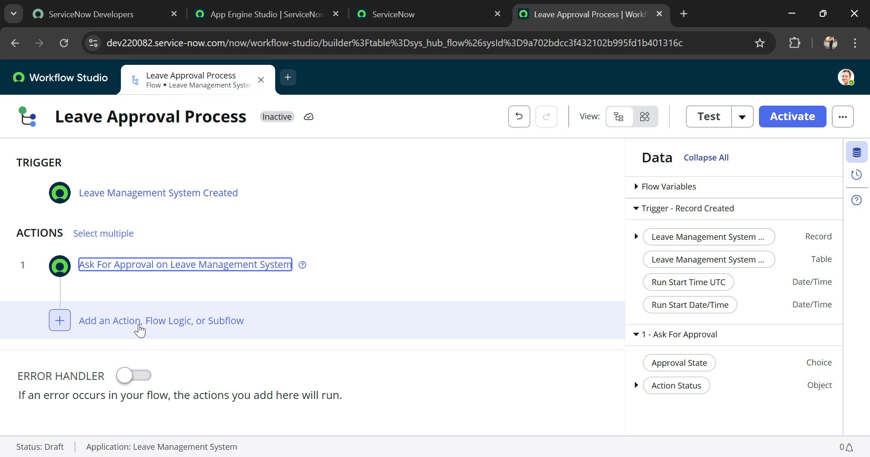
pyautogui.click(138, 330)
pyautogui.click(182, 327)
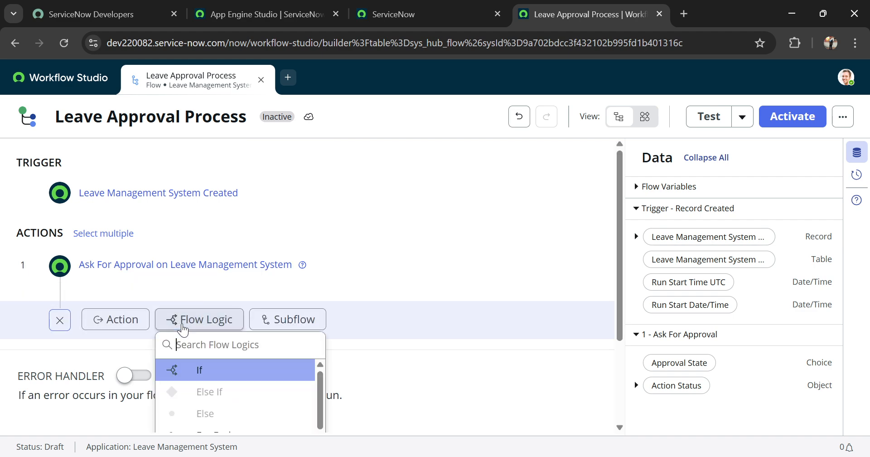
pyautogui.click(208, 369)
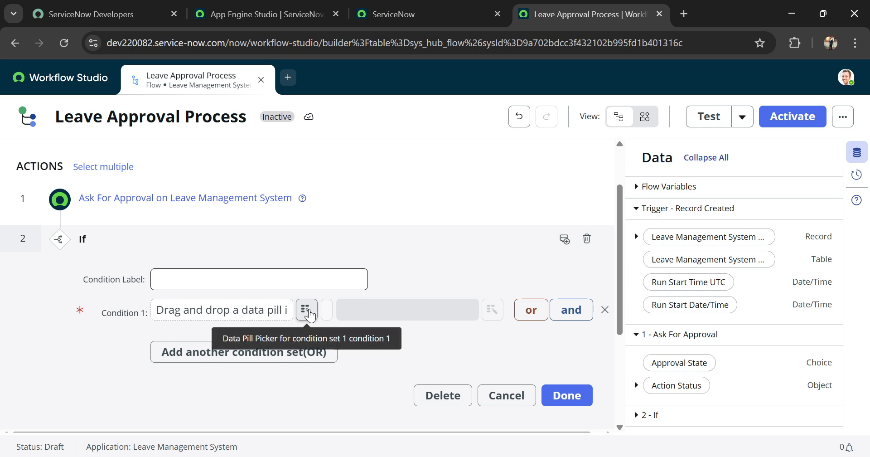
pyautogui.click(587, 239)
pyautogui.click(587, 250)
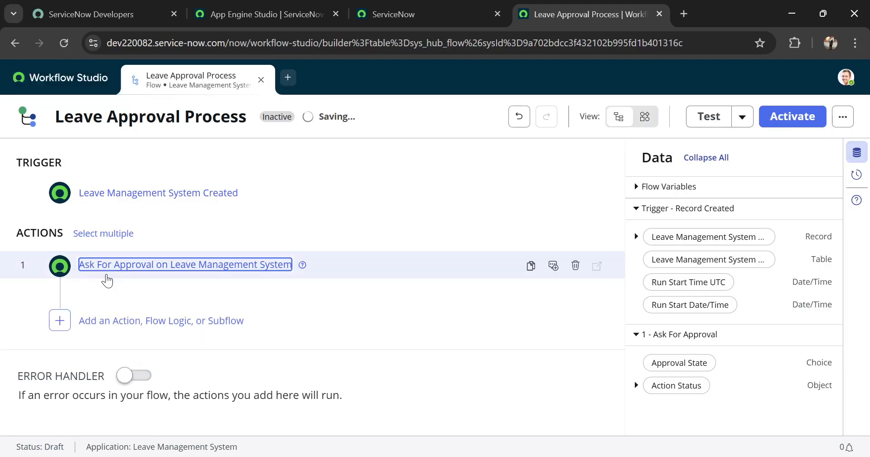
# Add an If flow logic after the Ask For Approval action
pyautogui.click(111, 337)
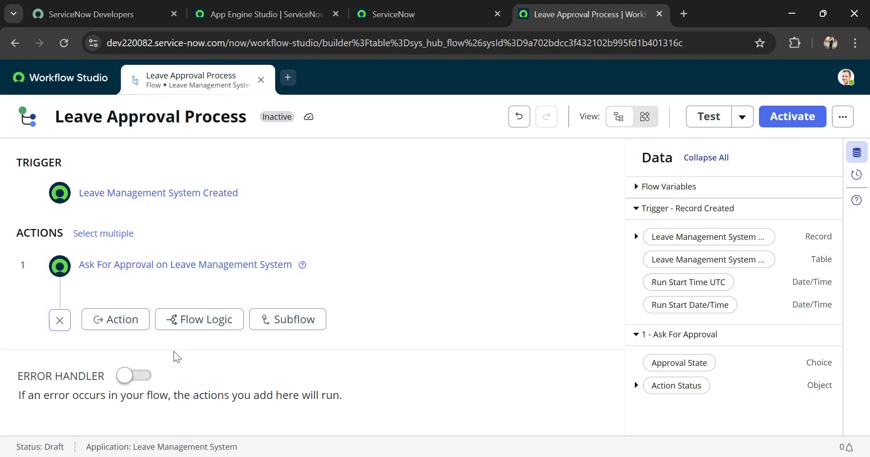
pyautogui.click(187, 324)
pyautogui.scroll(-5, 216, 297)
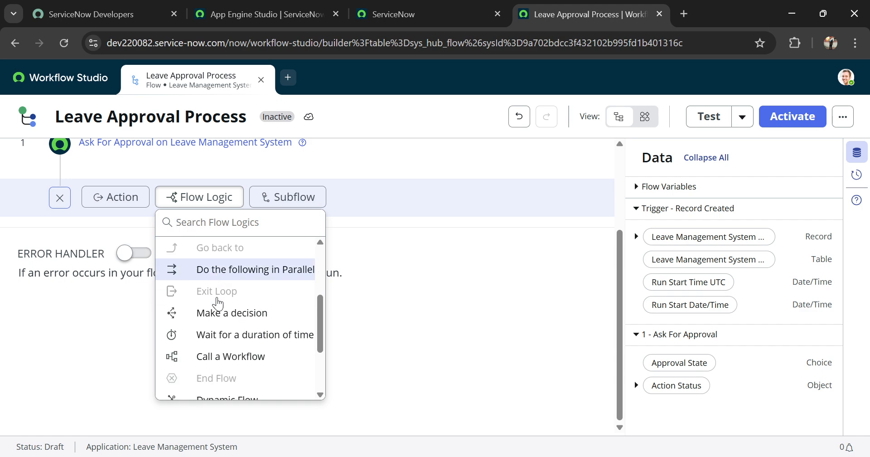
pyautogui.scroll(5, 216, 301)
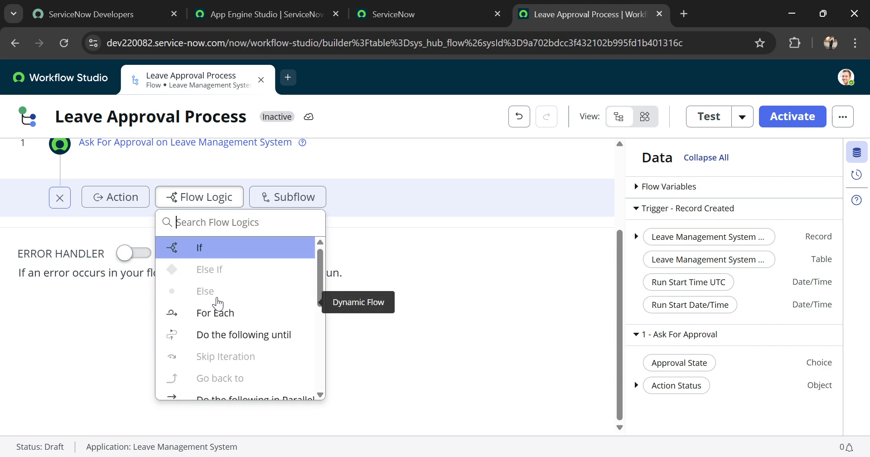
pyautogui.click(201, 248)
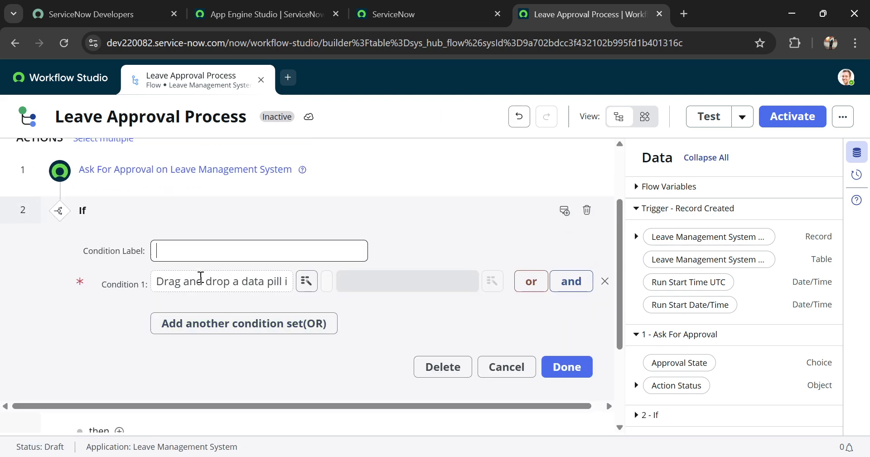
# Set the If condition so the Approval State from Ask For Approval is Approved, and finish the condition
pyautogui.click(300, 284)
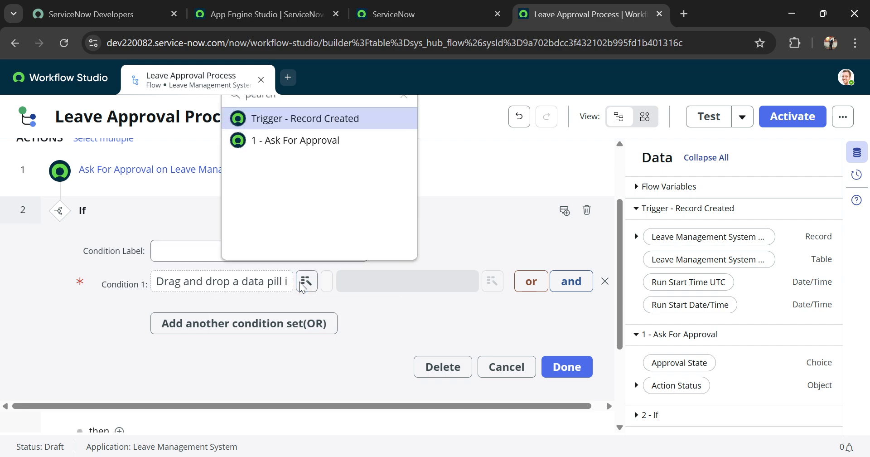
pyautogui.click(302, 150)
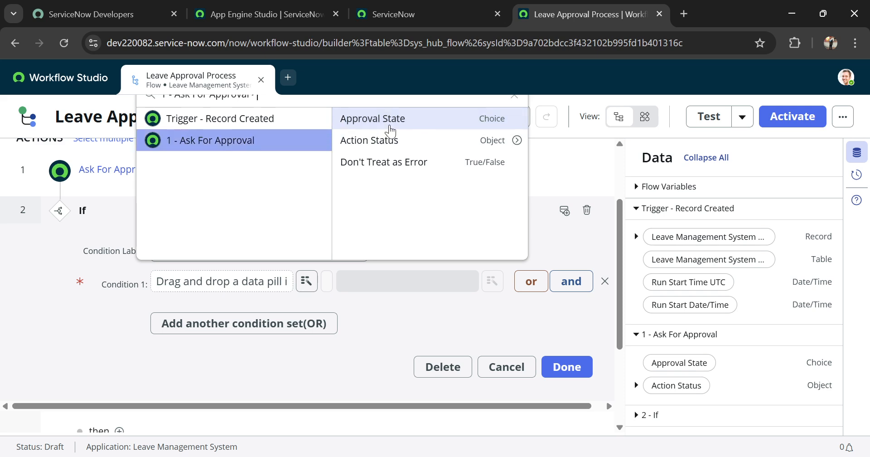
pyautogui.click(489, 121)
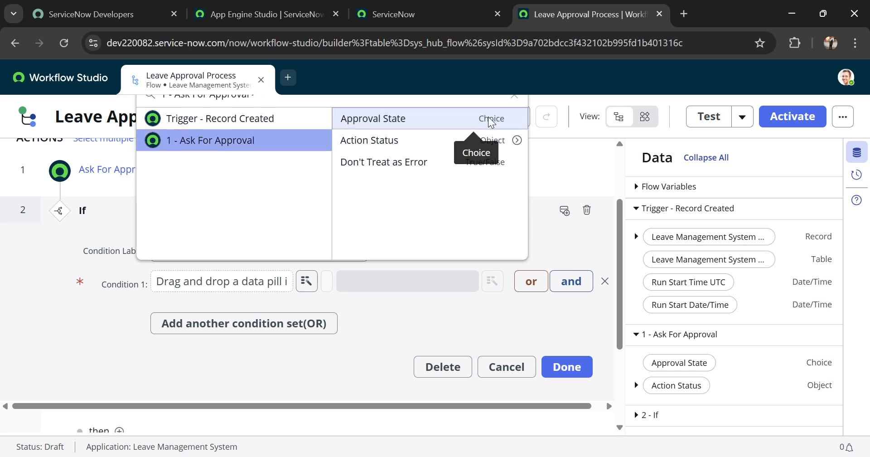
pyautogui.click(459, 285)
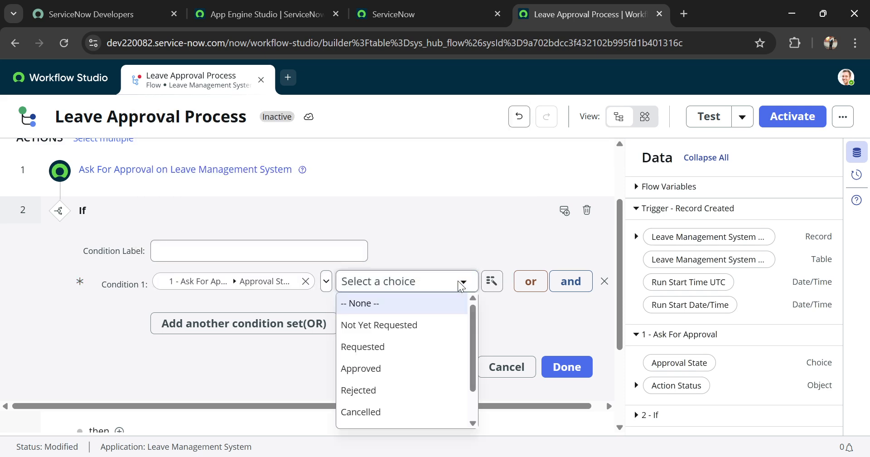
pyautogui.click(386, 369)
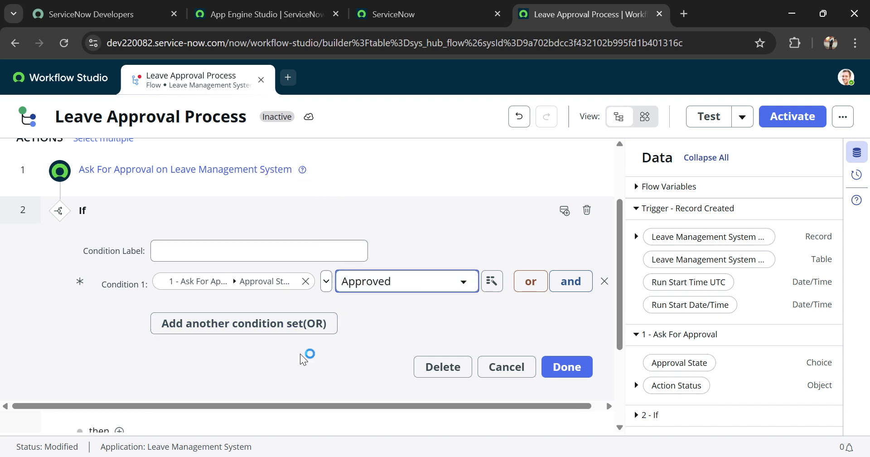
pyautogui.scroll(-3, 304, 368)
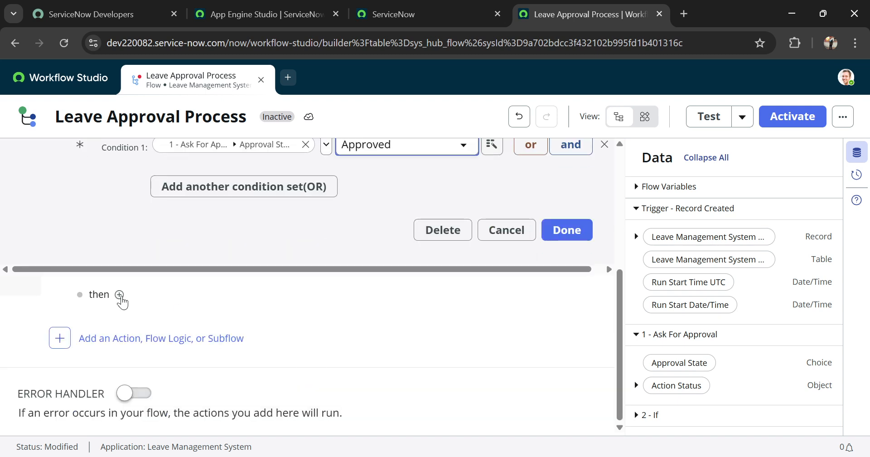
pyautogui.click(566, 230)
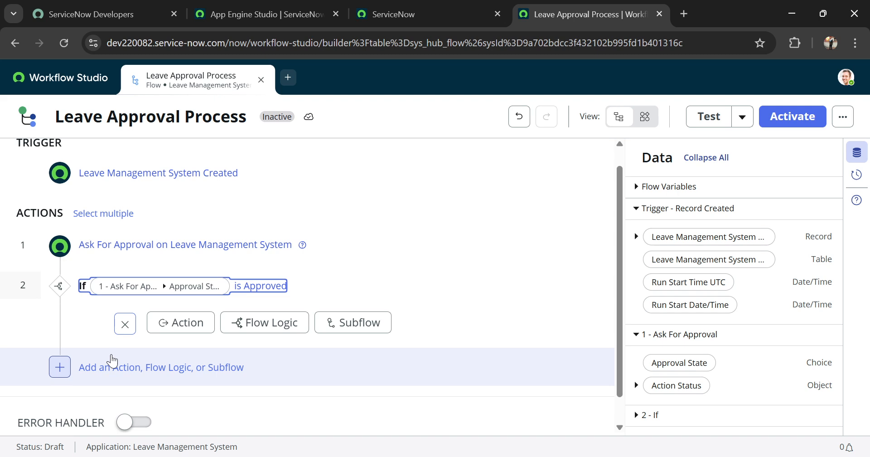
# Start adding an action under the If block's then branch
pyautogui.click(122, 290)
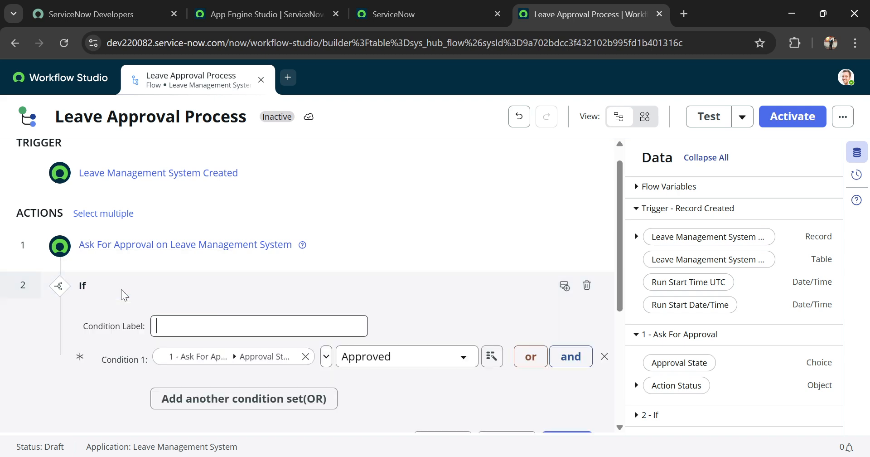
pyautogui.scroll(-5, 230, 308)
pyautogui.click(119, 302)
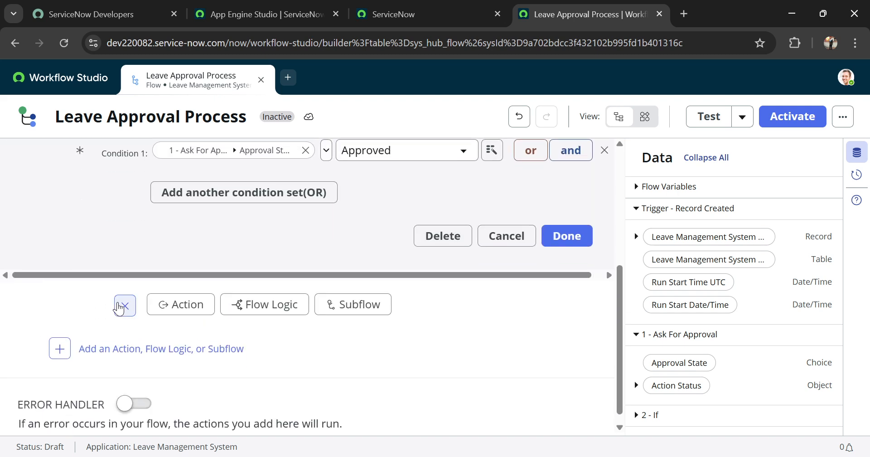
pyautogui.click(188, 313)
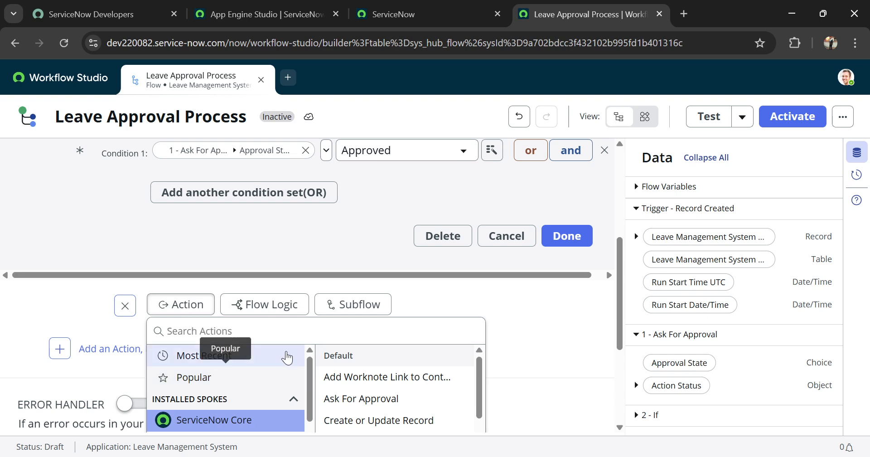
pyautogui.write('rec')
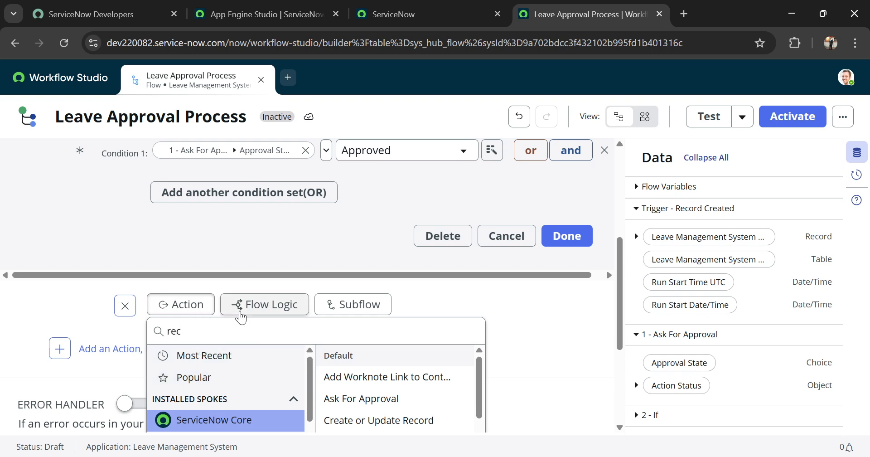
pyautogui.click(236, 357)
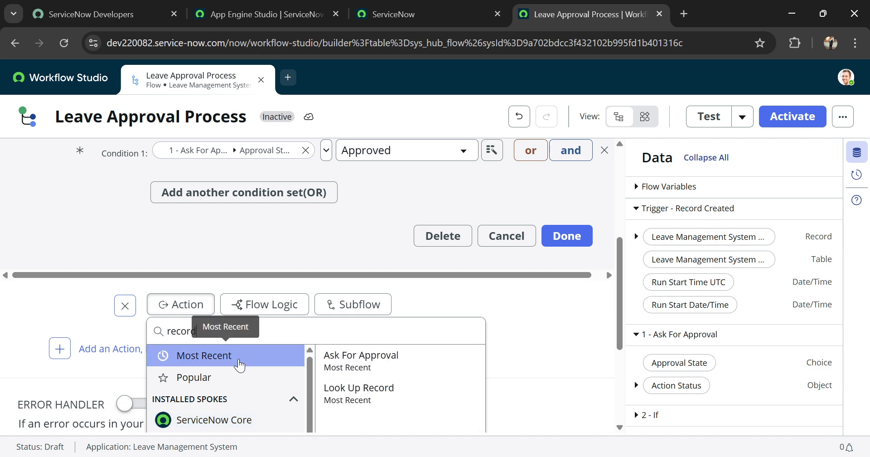
pyautogui.scroll(-1, 238, 363)
pyautogui.scroll(1, 225, 382)
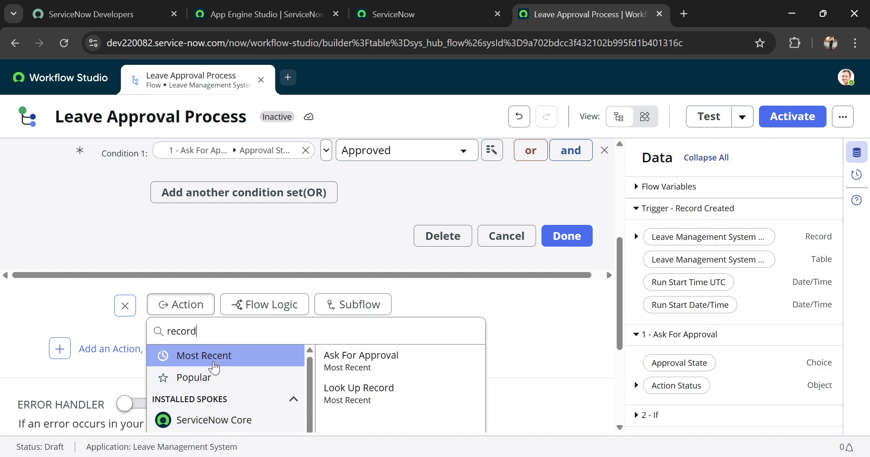
pyautogui.scroll(-3, 236, 370)
# Find "update" among the ServiceNow Core actions and add Update Record to the then branch
pyautogui.doubleClick(192, 330)
pyautogui.write('update')
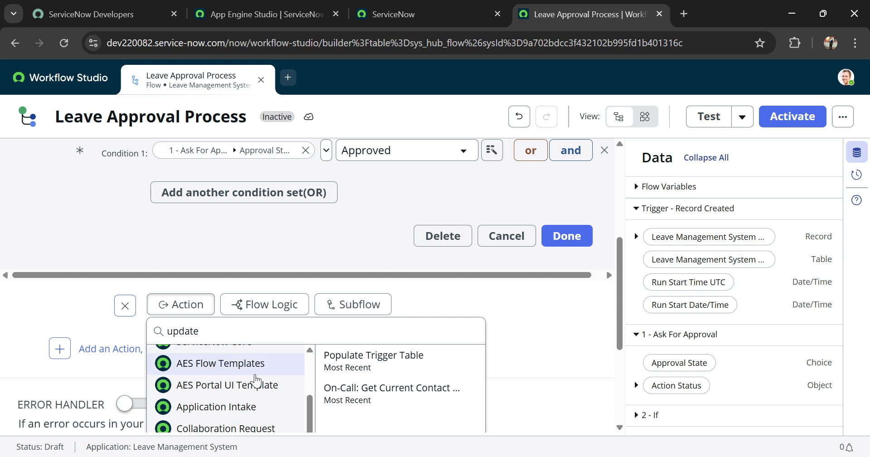
pyautogui.scroll(-2, 257, 379)
pyautogui.scroll(3, 252, 379)
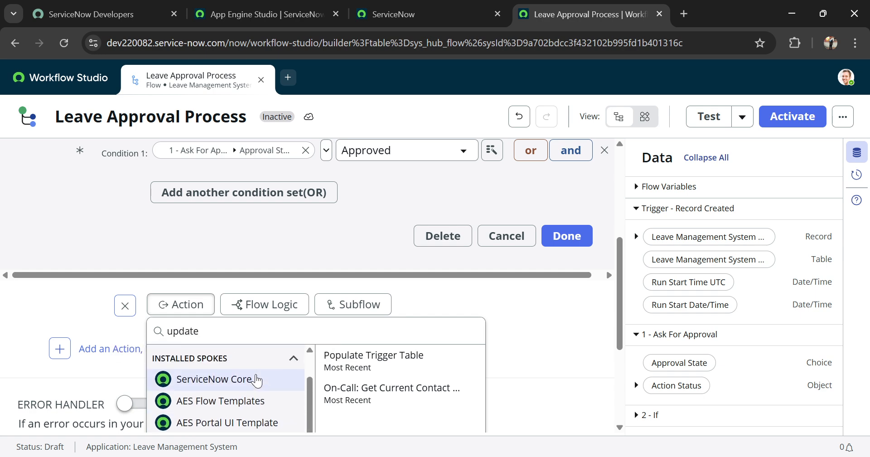
pyautogui.click(245, 384)
pyautogui.scroll(-1, 364, 385)
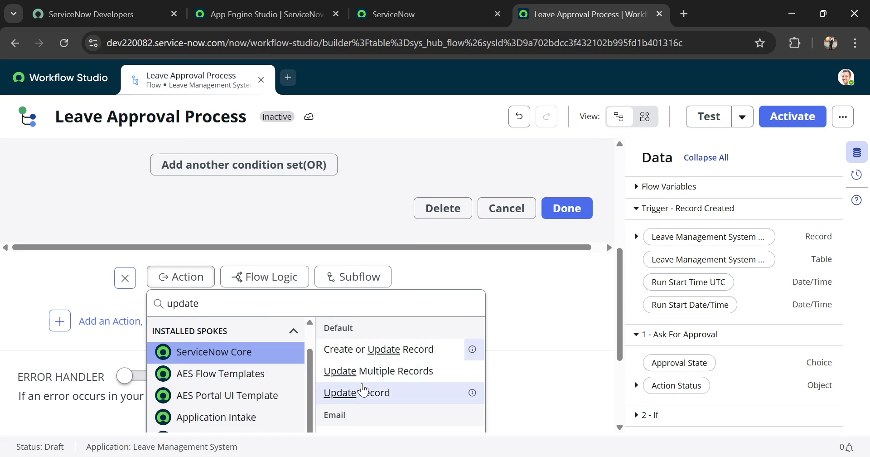
pyautogui.click(360, 392)
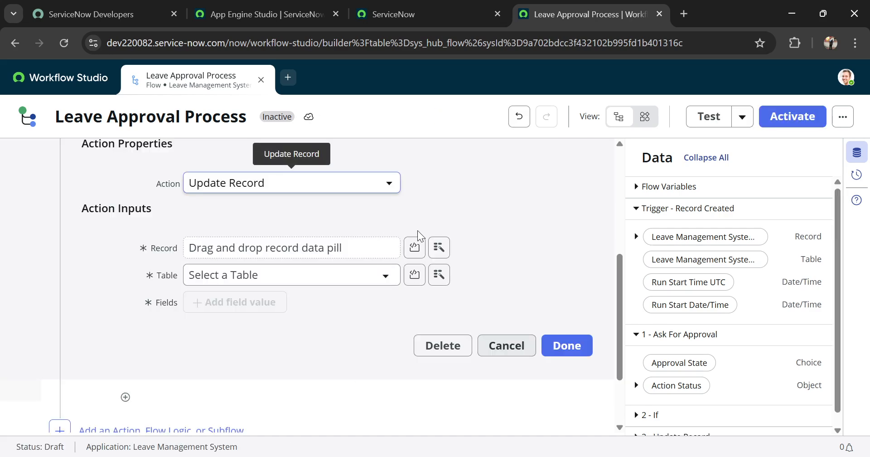
# Set the Update Record action's record to the Leave Management System Record from the Record Created trigger
pyautogui.click(415, 248)
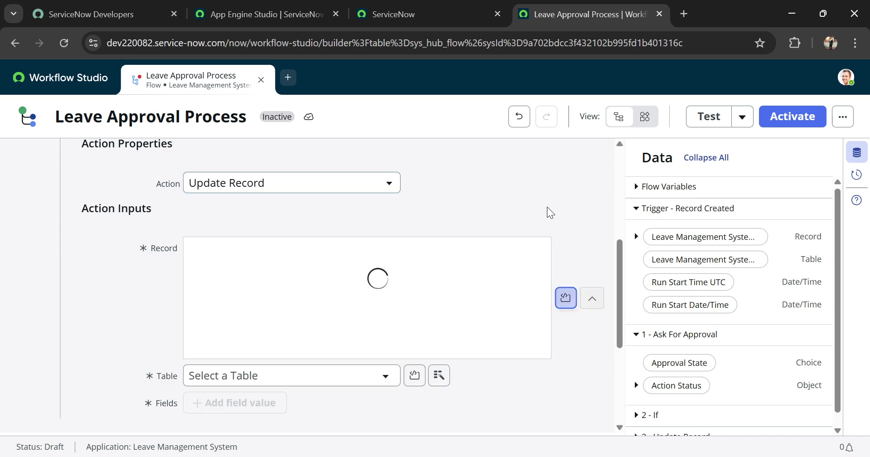
pyautogui.click(570, 297)
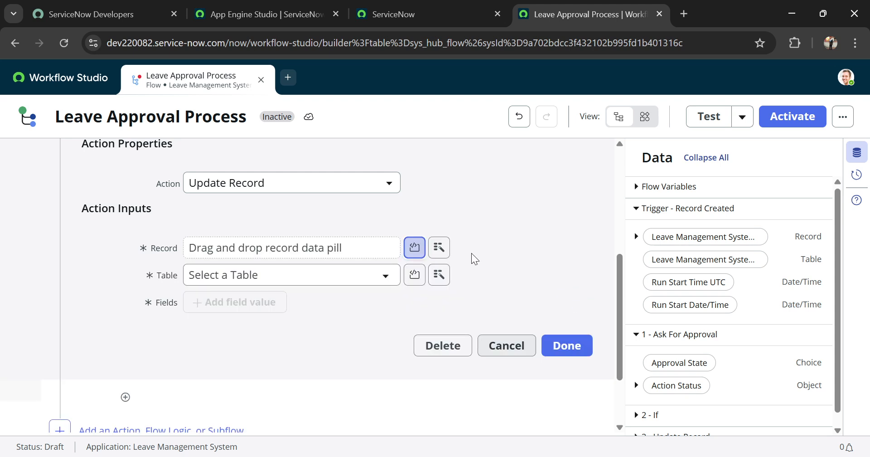
pyautogui.click(438, 249)
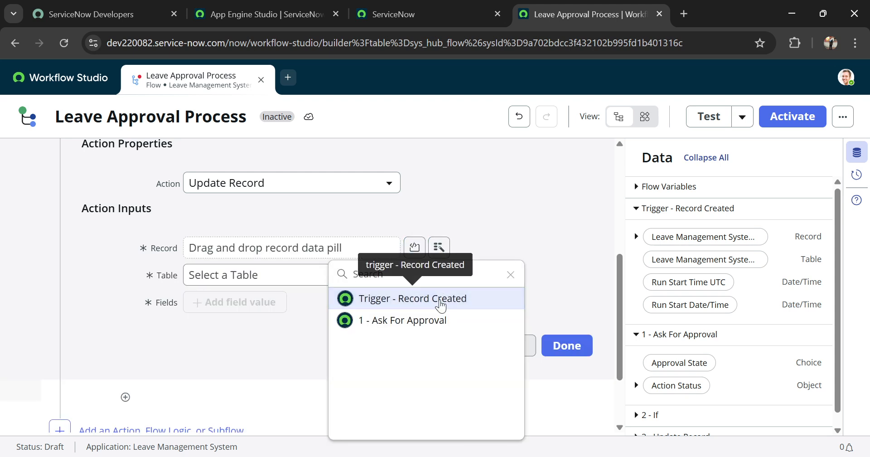
pyautogui.click(439, 299)
pyautogui.click(598, 299)
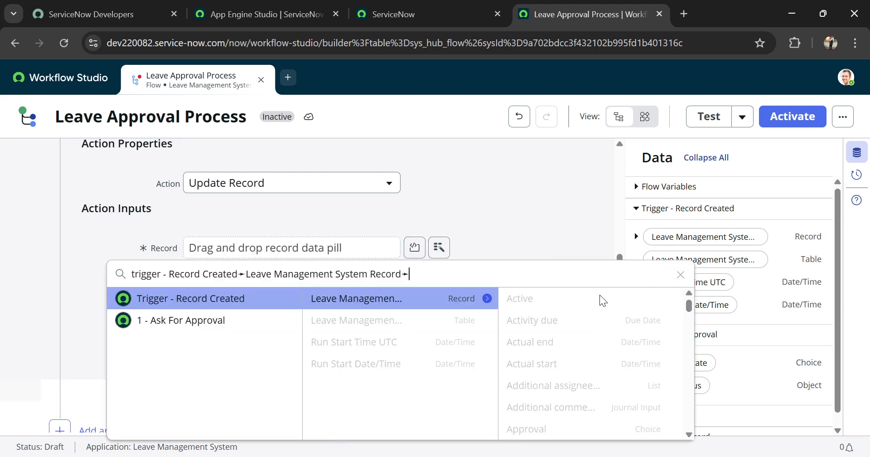
pyautogui.scroll(-15, 577, 359)
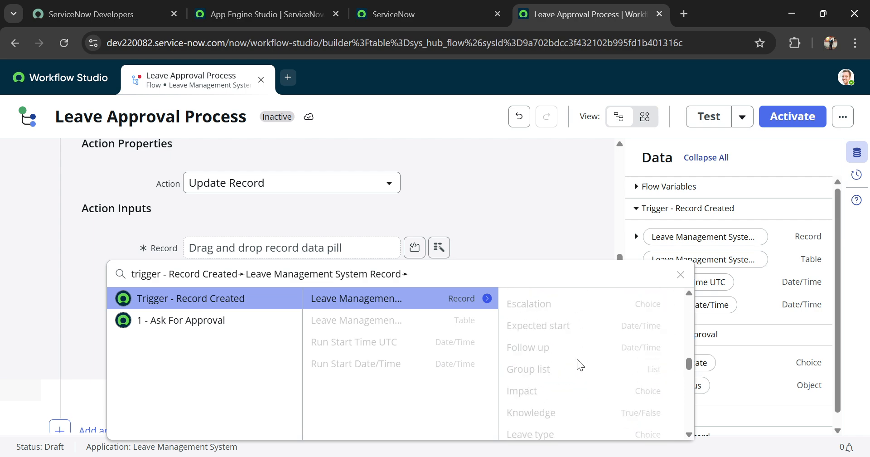
pyautogui.scroll(-10, 577, 362)
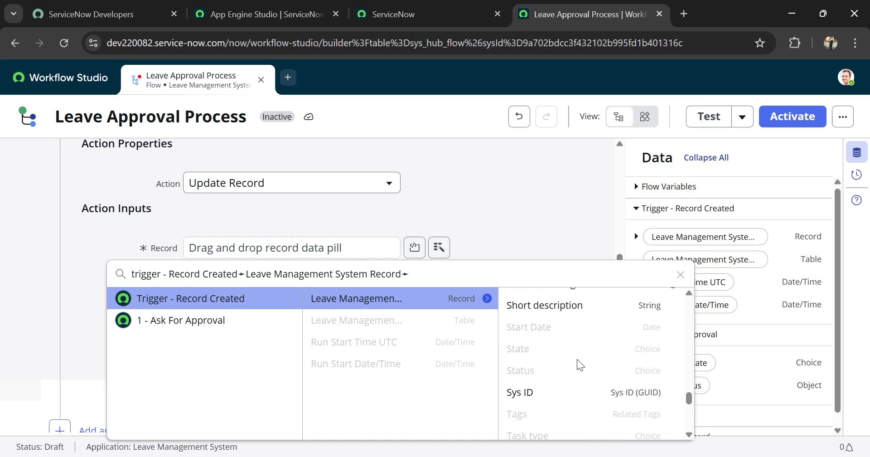
pyautogui.scroll(-8, 578, 359)
pyautogui.scroll(8, 577, 359)
pyautogui.scroll(1, 578, 359)
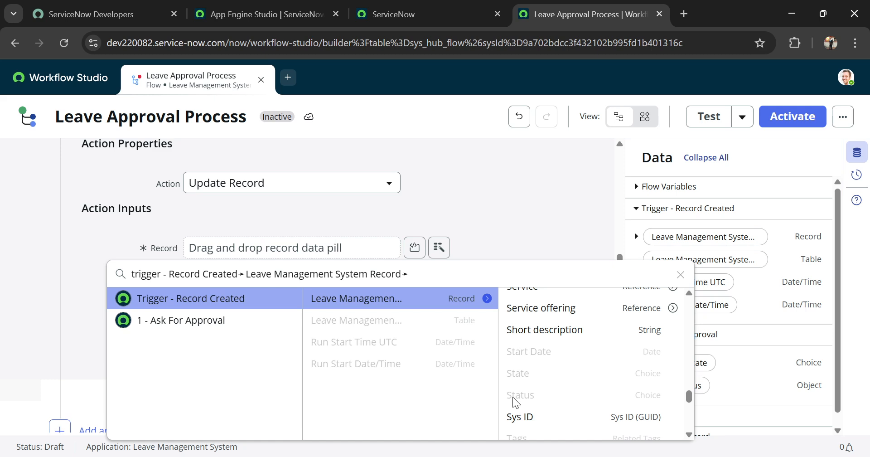
pyautogui.click(447, 301)
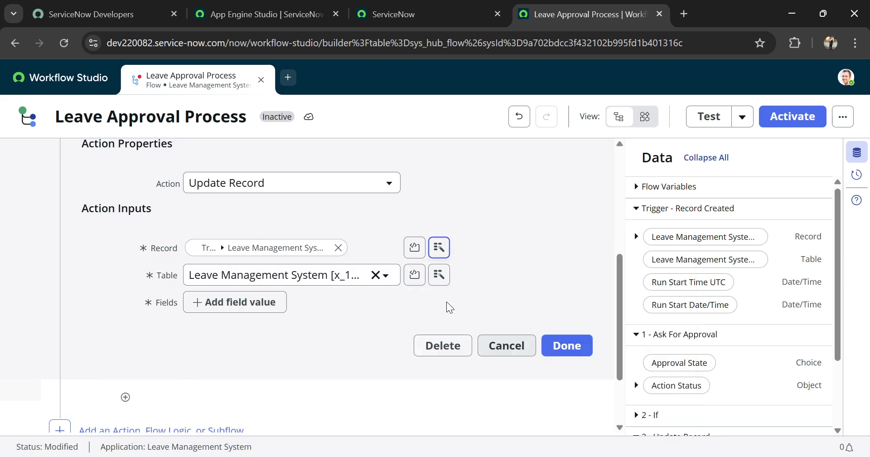
# Add a Status field value of Approved to the Update Record action and finish the action
pyautogui.click(268, 303)
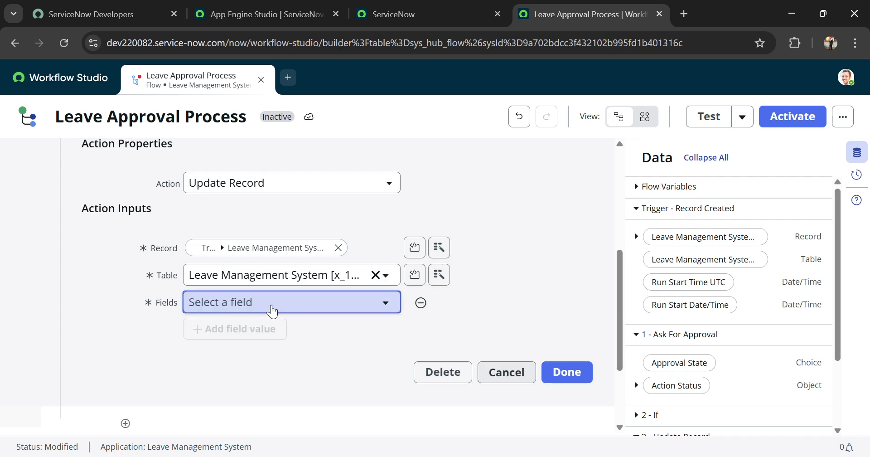
pyautogui.click(295, 312)
pyautogui.write('stat')
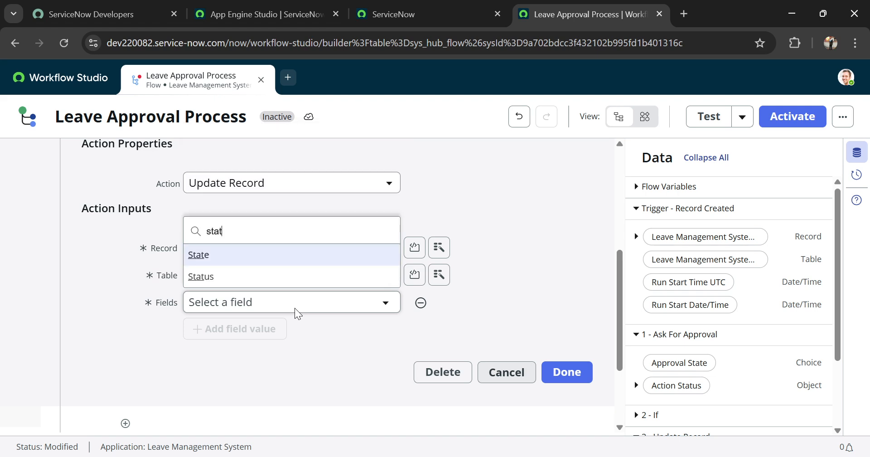
pyautogui.click(234, 280)
pyautogui.click(382, 308)
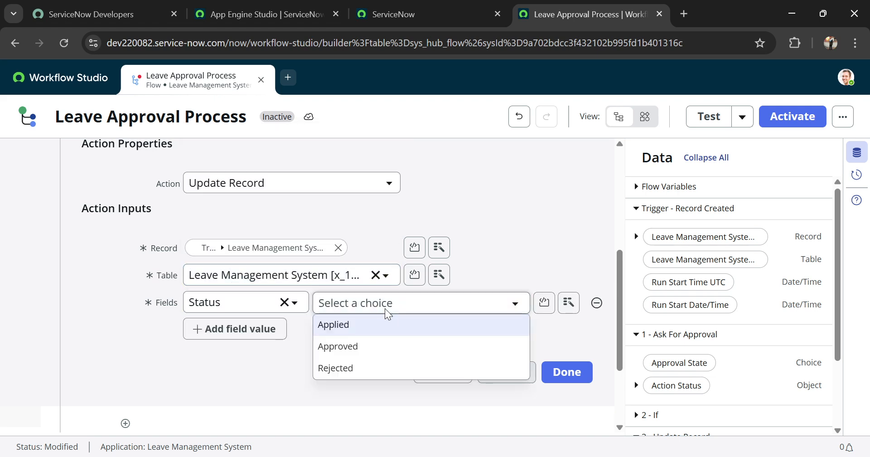
pyautogui.click(357, 347)
pyautogui.scroll(5, 411, 225)
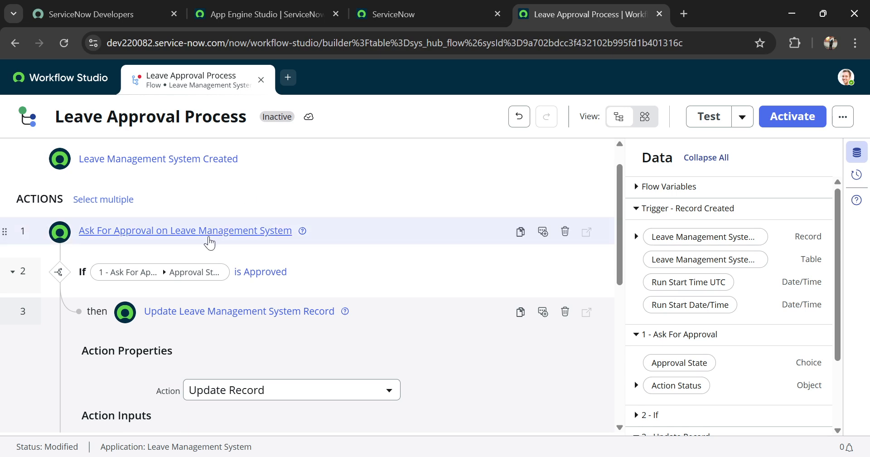
pyautogui.scroll(-3, 204, 336)
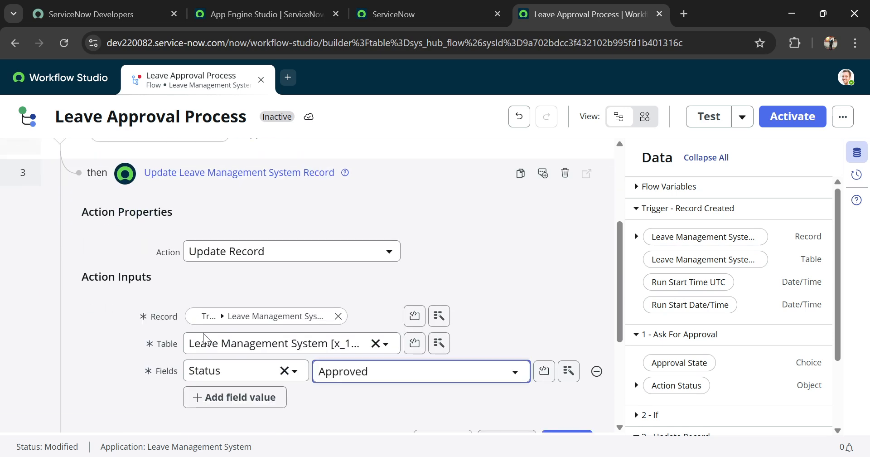
pyautogui.scroll(-3, 356, 233)
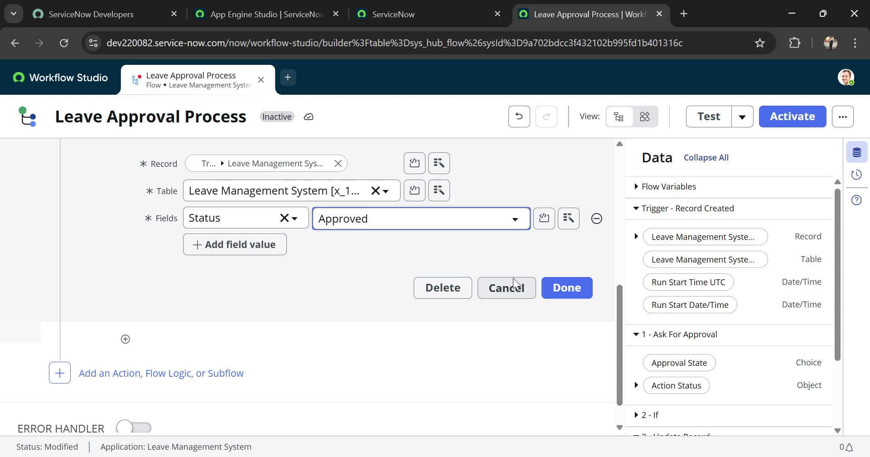
pyautogui.click(565, 288)
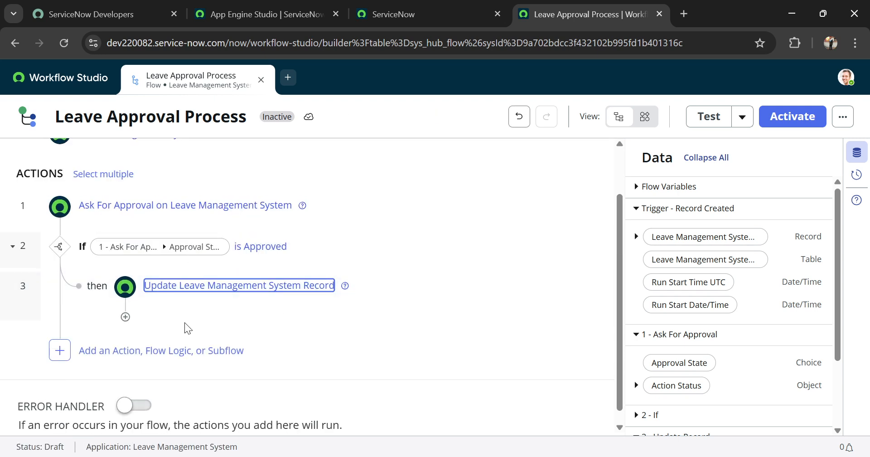
pyautogui.click(126, 318)
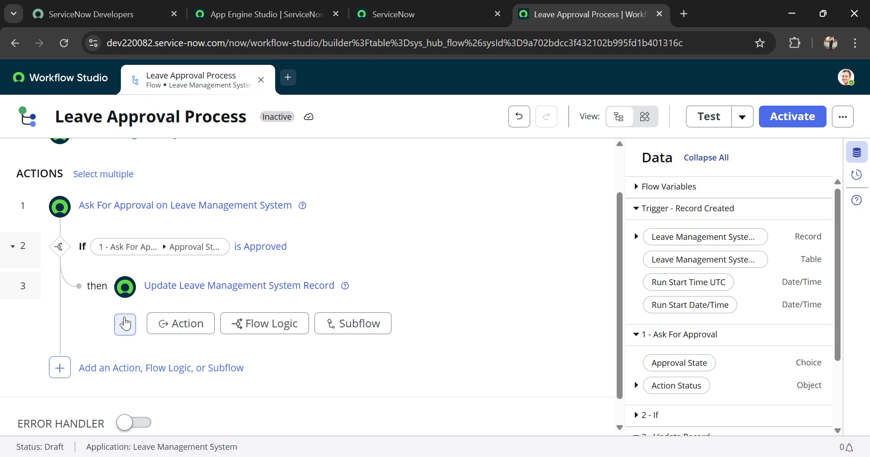
pyautogui.click(241, 325)
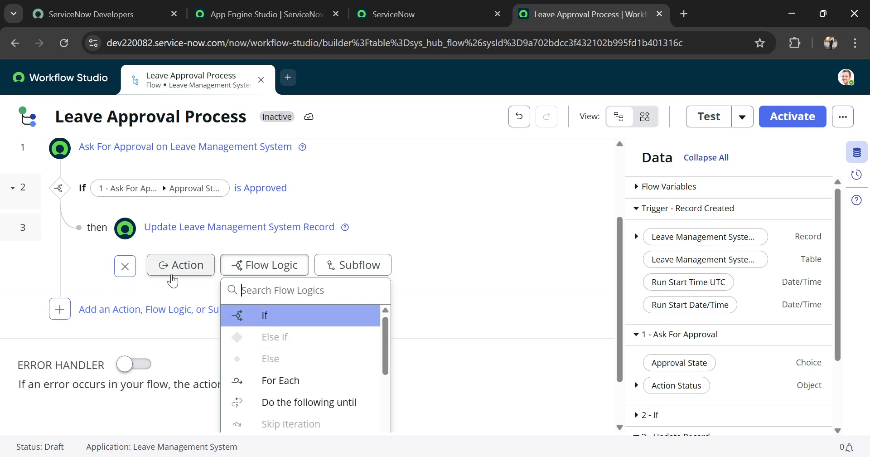
pyautogui.click(127, 268)
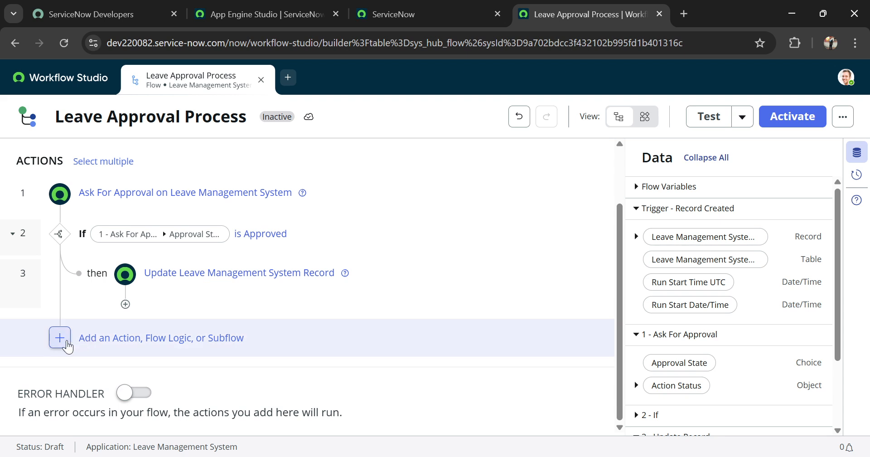
pyautogui.click(126, 305)
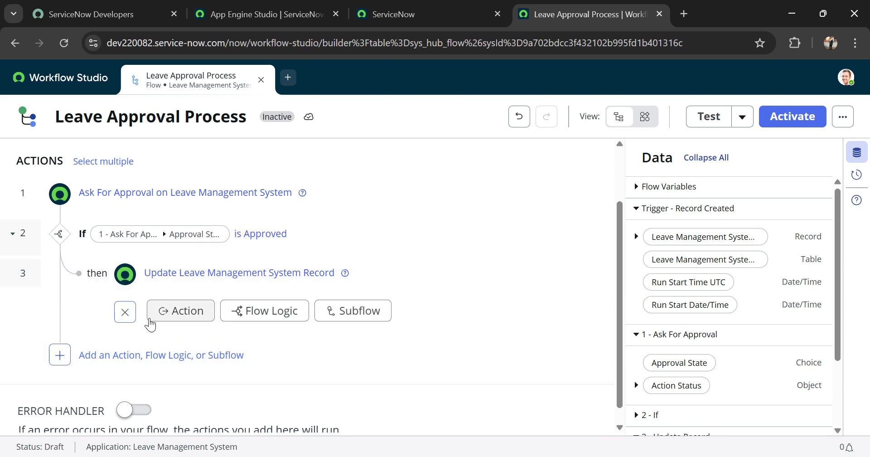
pyautogui.click(172, 311)
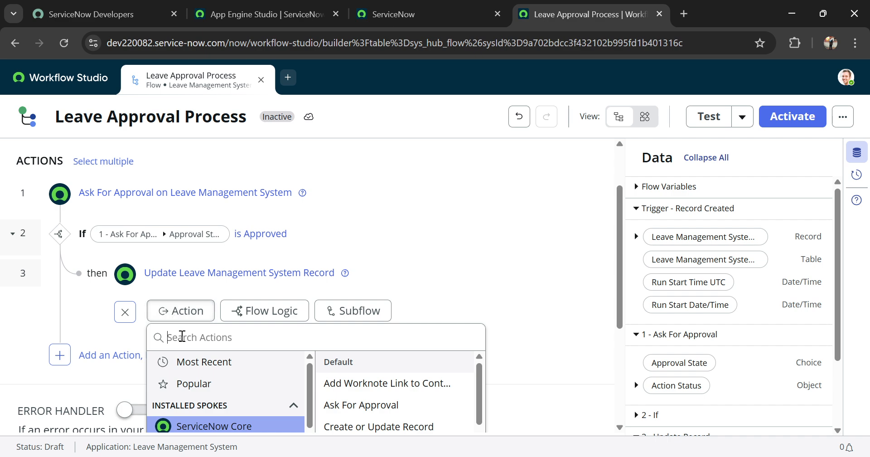
pyautogui.write('clo')
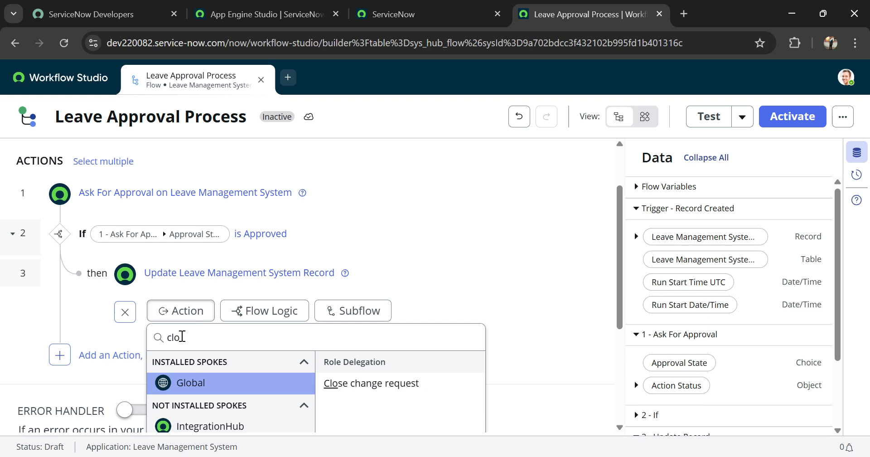
pyautogui.scroll(-2, 219, 366)
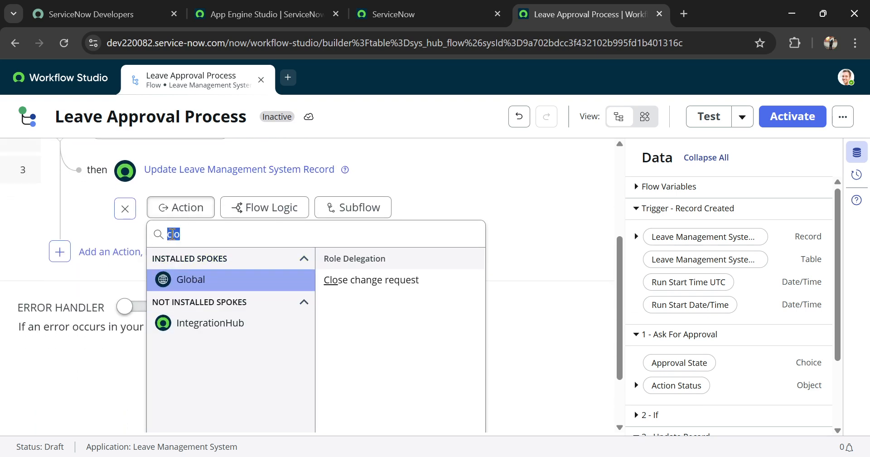
pyautogui.press('BackSpace')
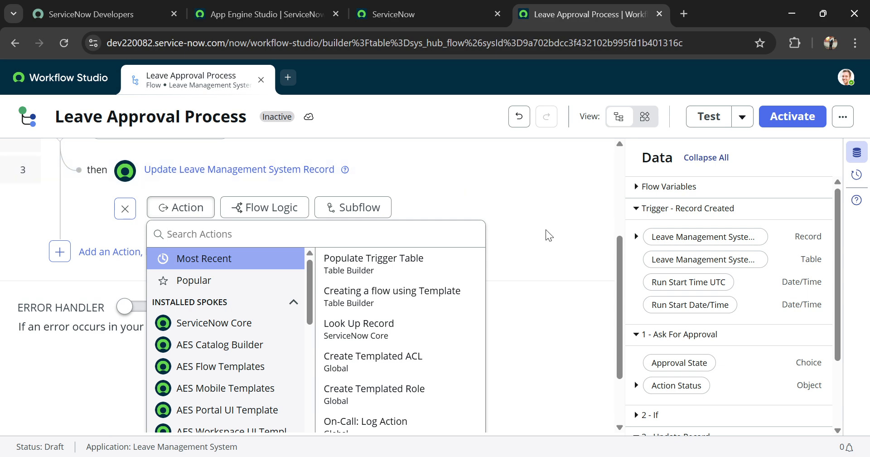
pyautogui.click(550, 254)
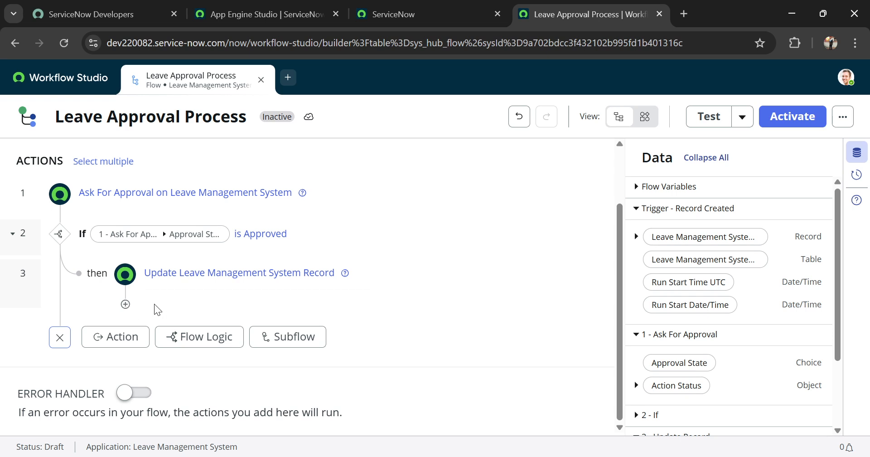
# Add End Flow logic after the Update Record action in the If block's then branch
pyautogui.click(126, 304)
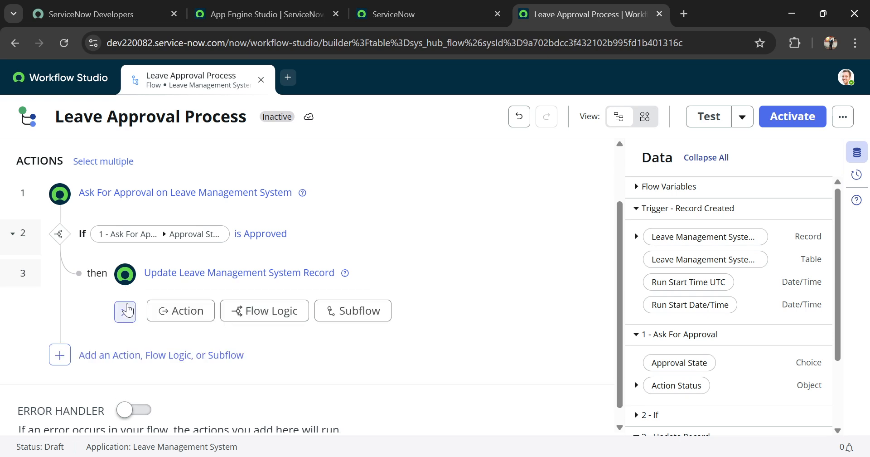
pyautogui.click(350, 311)
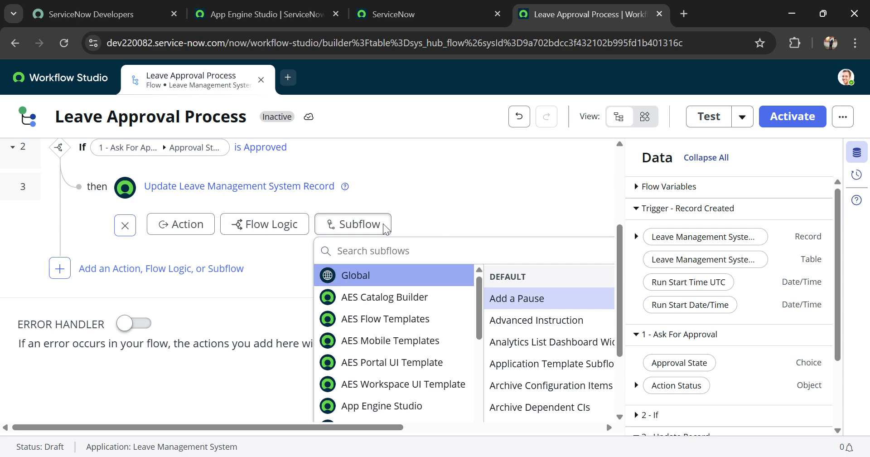
pyautogui.click(256, 232)
pyautogui.scroll(-5, 280, 323)
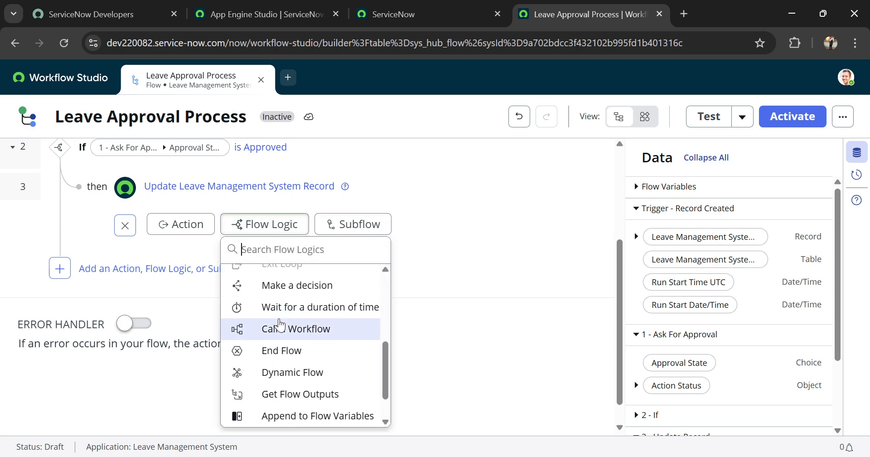
pyautogui.scroll(3, 281, 326)
pyautogui.scroll(-2, 281, 317)
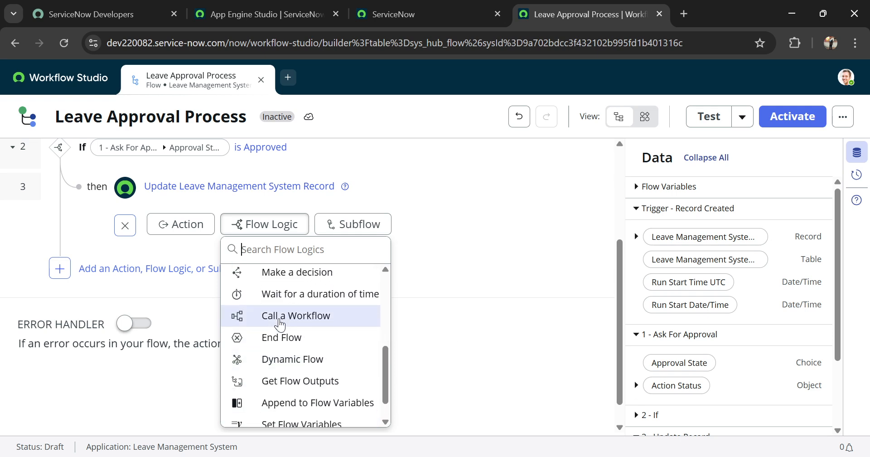
pyautogui.click(280, 338)
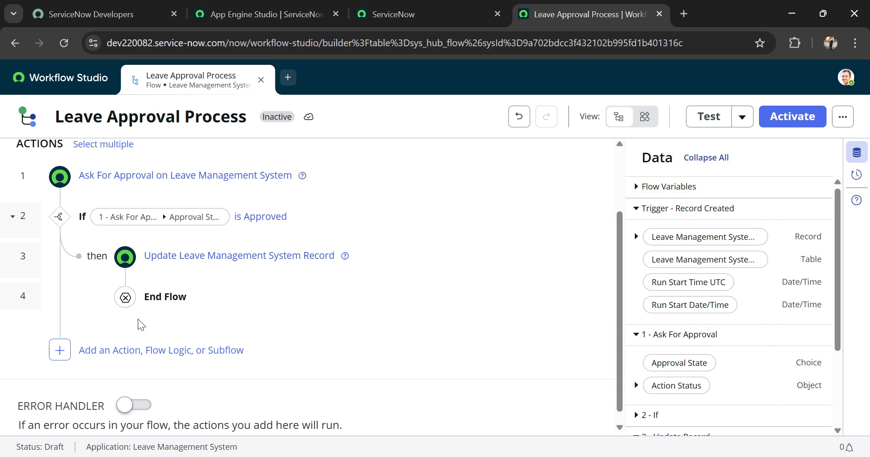
# Add an Else If block after the If block and label its condition Rejected
pyautogui.click(85, 358)
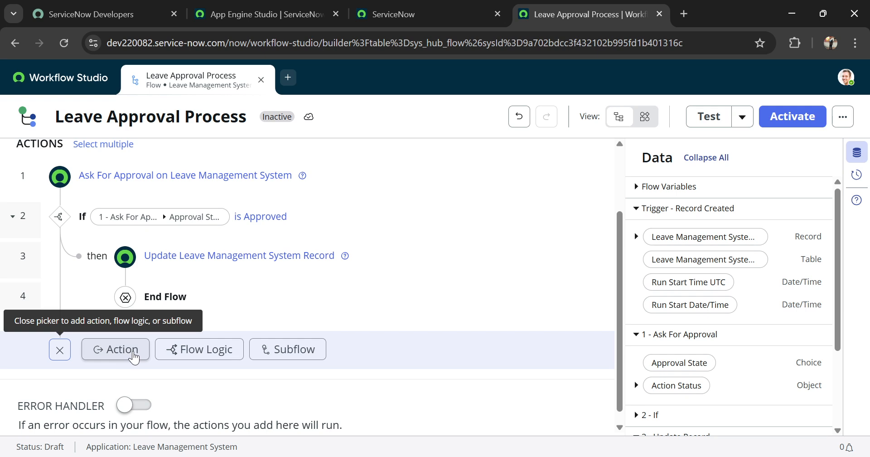
pyautogui.click(182, 350)
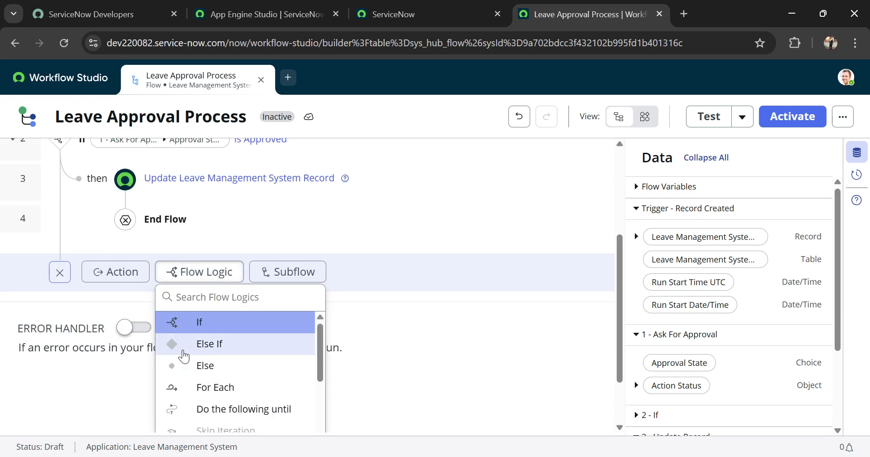
pyautogui.click(204, 344)
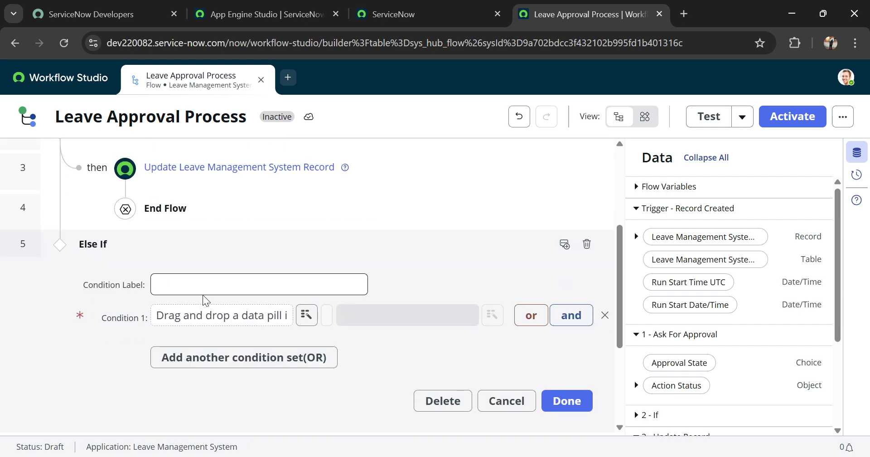
pyautogui.write('Reject')
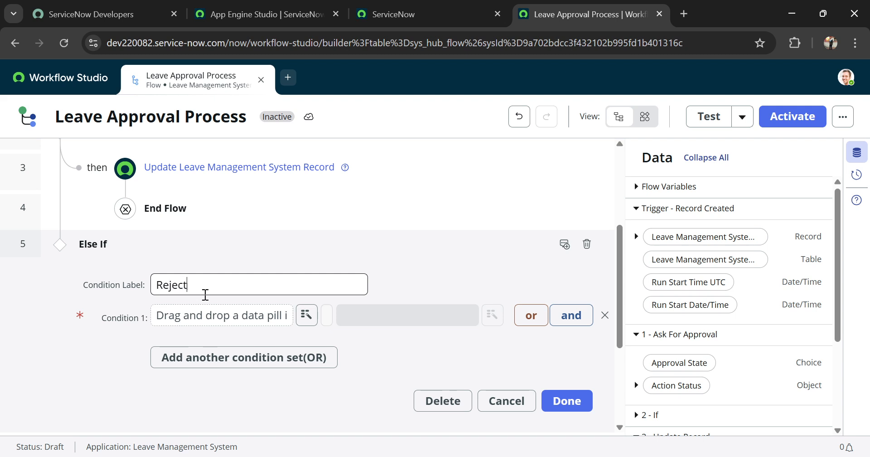
pyautogui.write('ed')
# Set the Else If block's first condition to Approval State from 1 - Ask For Approval is Rejected
pyautogui.click(306, 314)
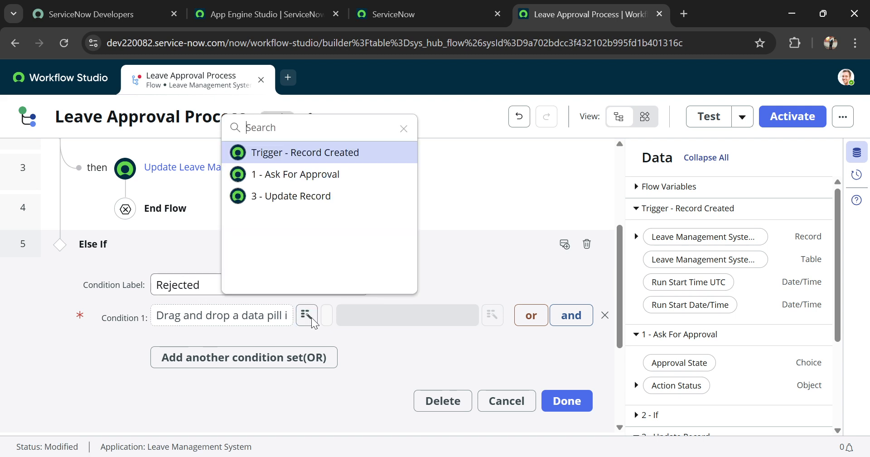
pyautogui.click(339, 173)
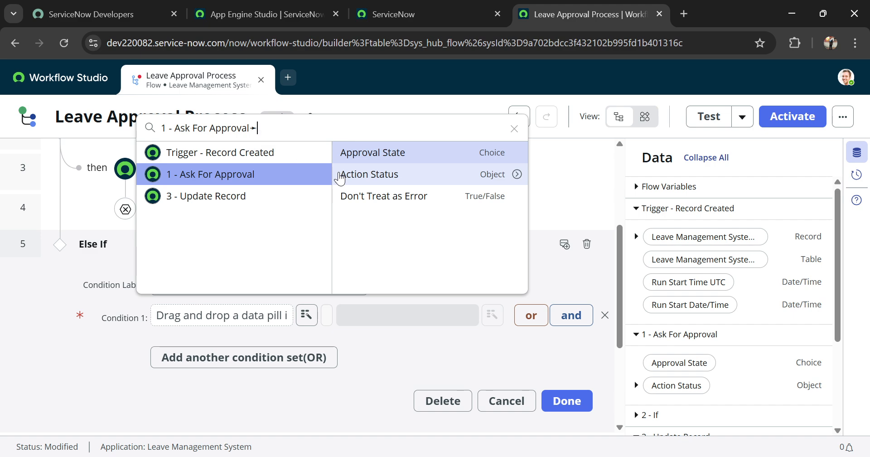
pyautogui.click(471, 154)
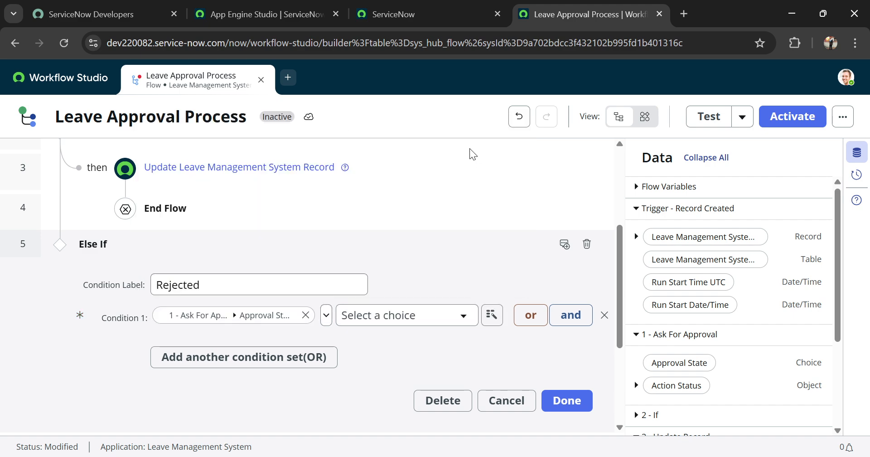
pyautogui.click(445, 313)
pyautogui.scroll(-1, 398, 258)
pyautogui.click(397, 246)
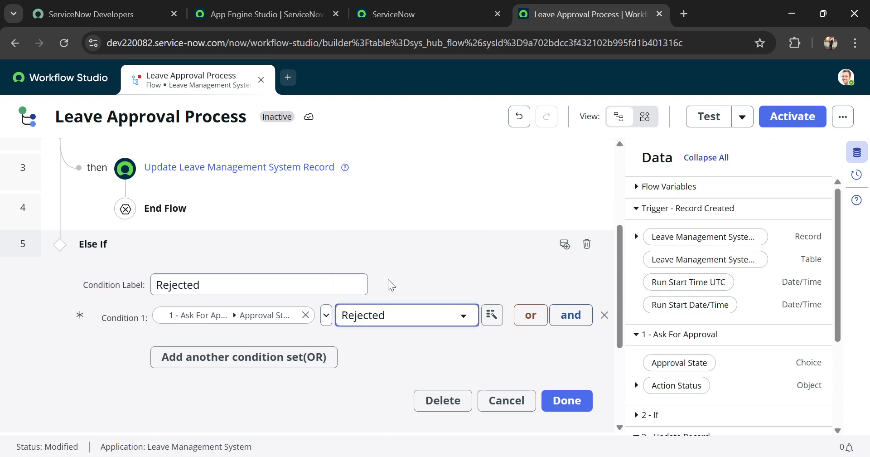
# Add an OR condition to the Else If block for the Ask For Approval step's Approval State is Cancelled
pyautogui.click(530, 318)
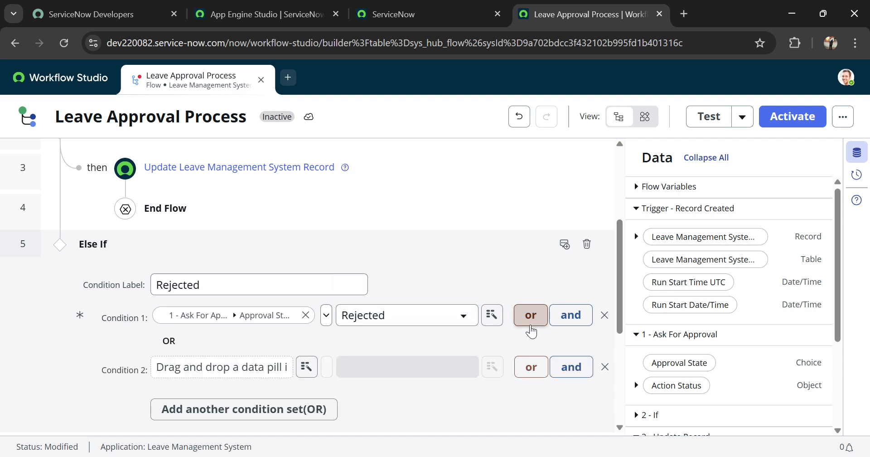
pyautogui.click(306, 366)
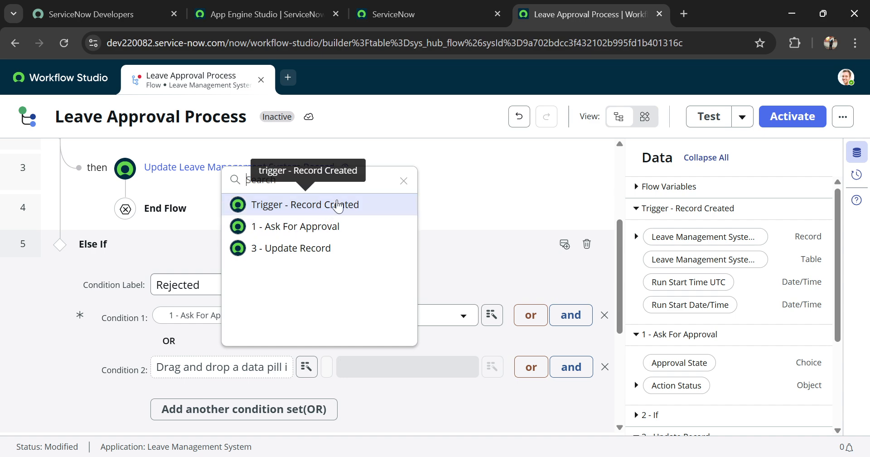
pyautogui.click(334, 225)
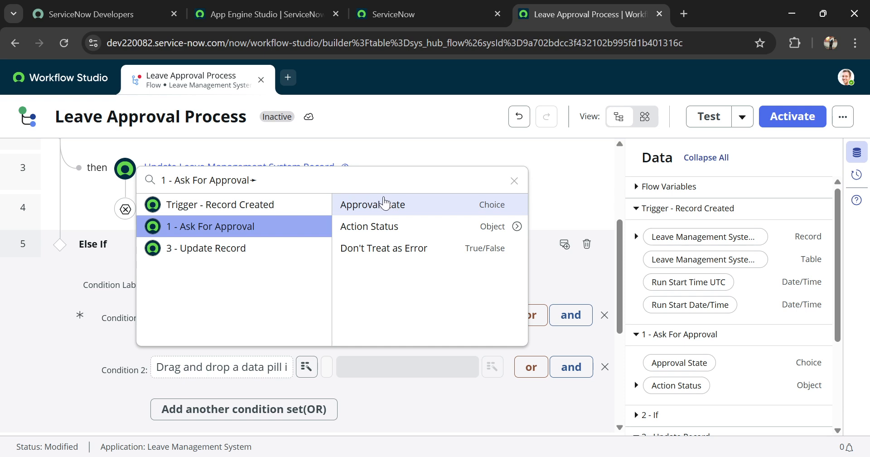
pyautogui.click(398, 207)
pyautogui.click(405, 368)
pyautogui.scroll(-1, 399, 352)
pyautogui.click(386, 319)
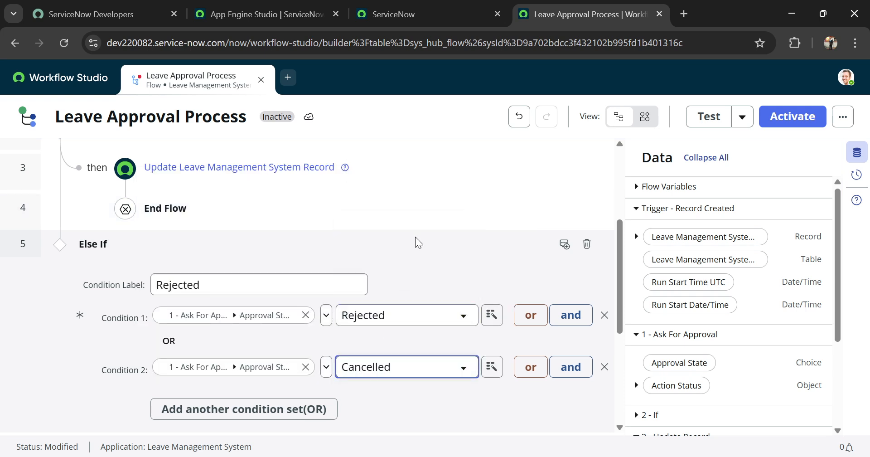
pyautogui.scroll(-1, 415, 236)
pyautogui.click(413, 322)
pyautogui.scroll(-2, 411, 268)
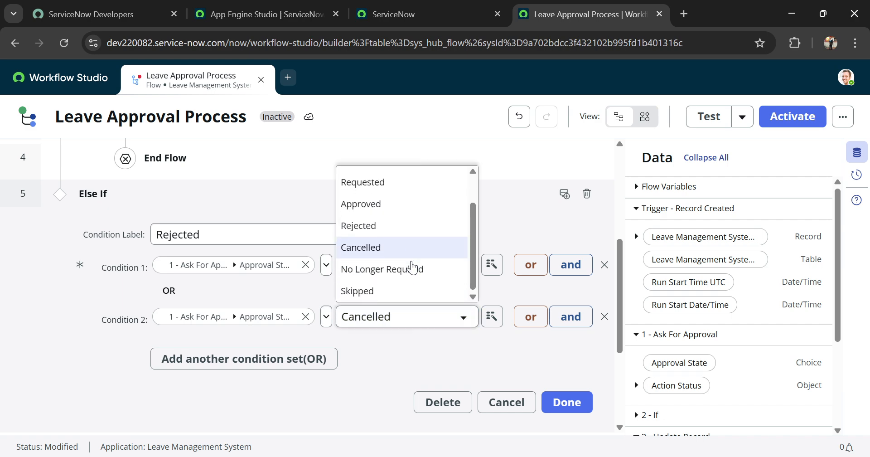
pyautogui.click(376, 352)
pyautogui.scroll(-2, 376, 352)
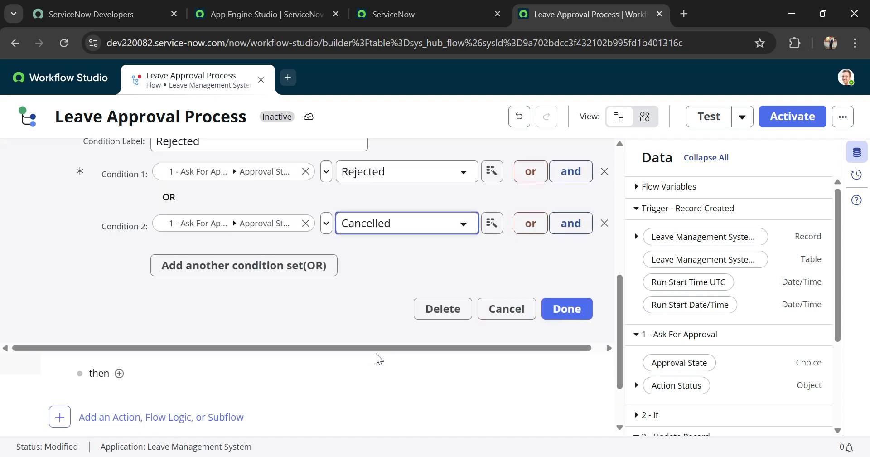
# Find "update" among the actions and add Update Record to the Else If block's then branch
pyautogui.scroll(-1, 131, 374)
pyautogui.click(119, 358)
pyautogui.scroll(-1, 122, 351)
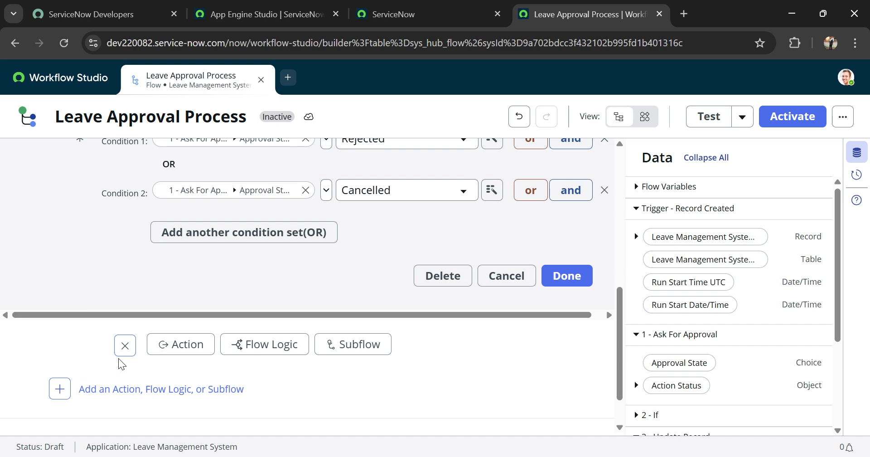
pyautogui.click(190, 347)
pyautogui.write('update')
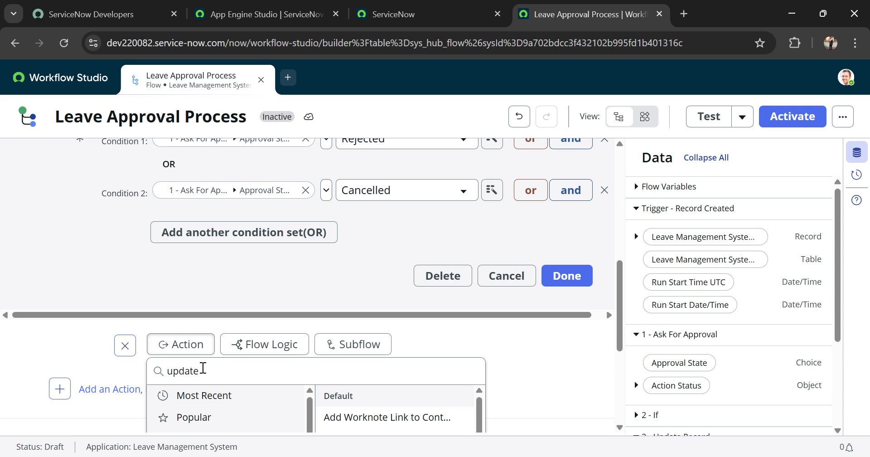
pyautogui.click(343, 324)
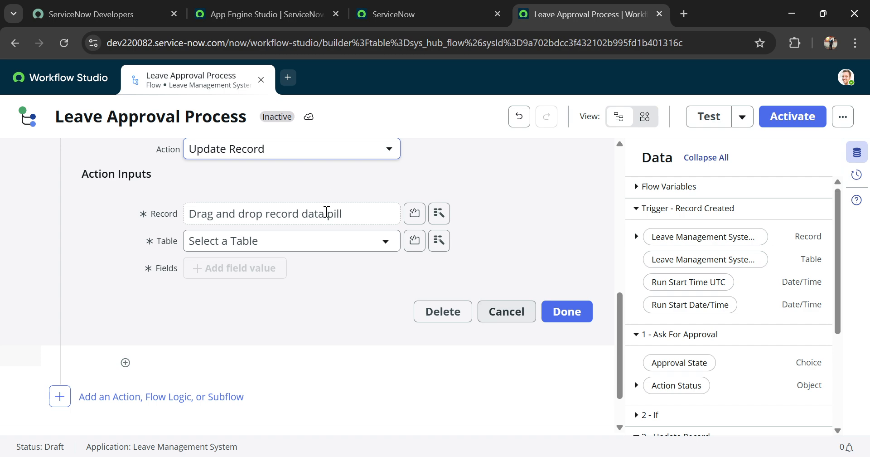
# Set the Else If branch's Update Record action to use the Leave Management System Record from the Record Created trigger
pyautogui.scroll(1, 326, 211)
pyautogui.click(438, 273)
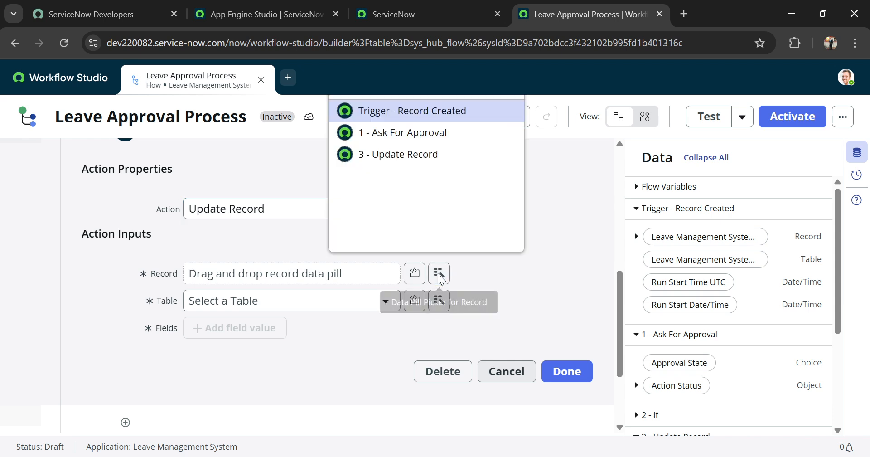
pyautogui.click(452, 108)
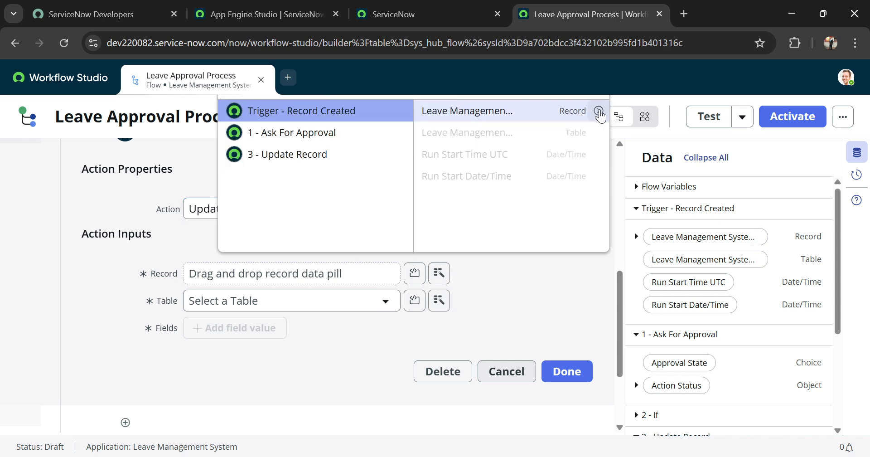
pyautogui.click(548, 111)
# Add a Status field value of Rejected to the Else If branch's Update Record action and finish the action
pyautogui.click(269, 335)
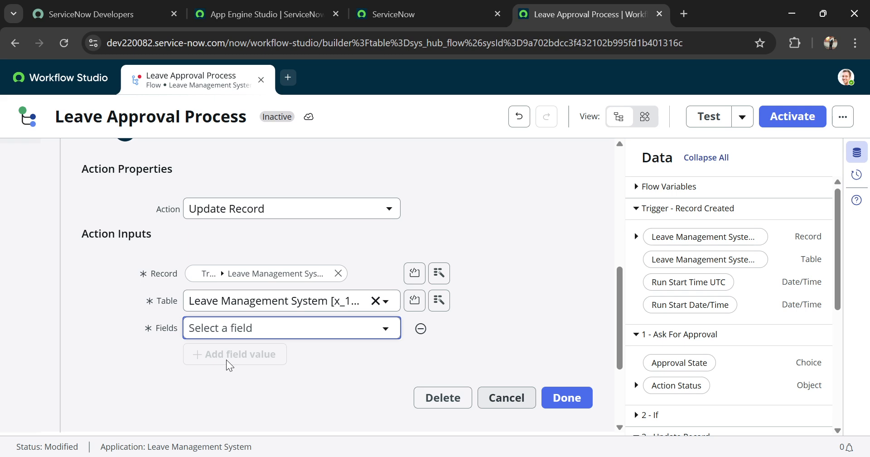
pyautogui.click(233, 333)
pyautogui.write('st')
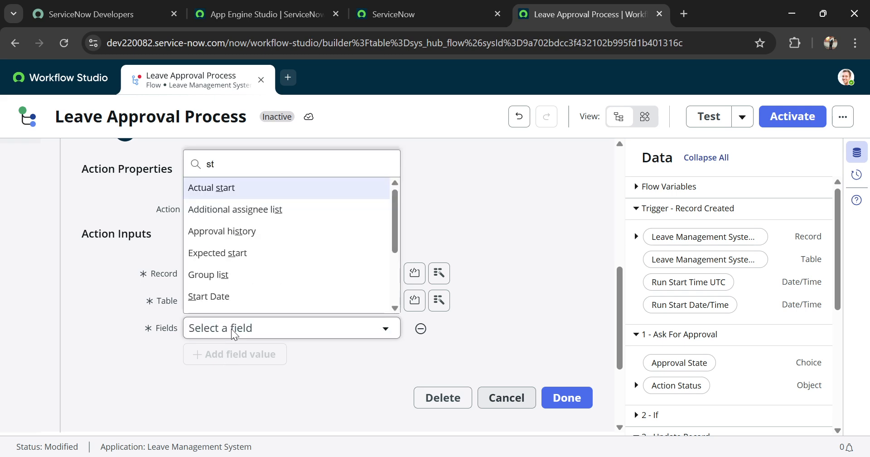
pyautogui.write('at')
pyautogui.click(209, 303)
pyautogui.click(406, 330)
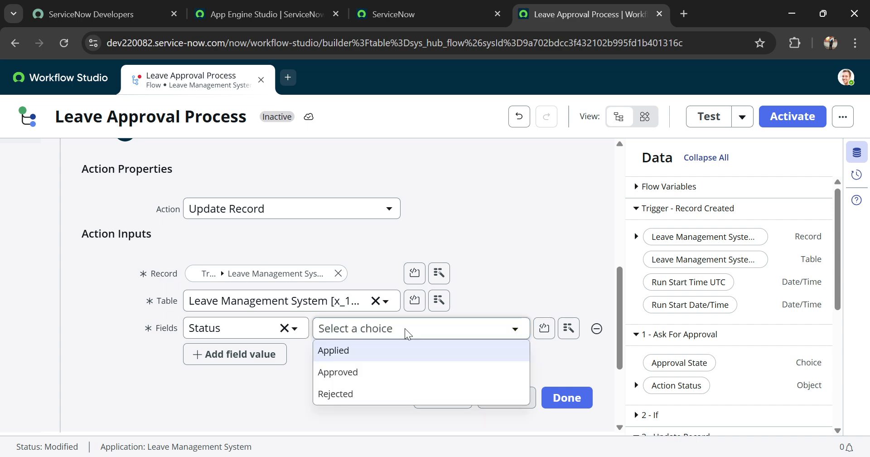
pyautogui.click(346, 394)
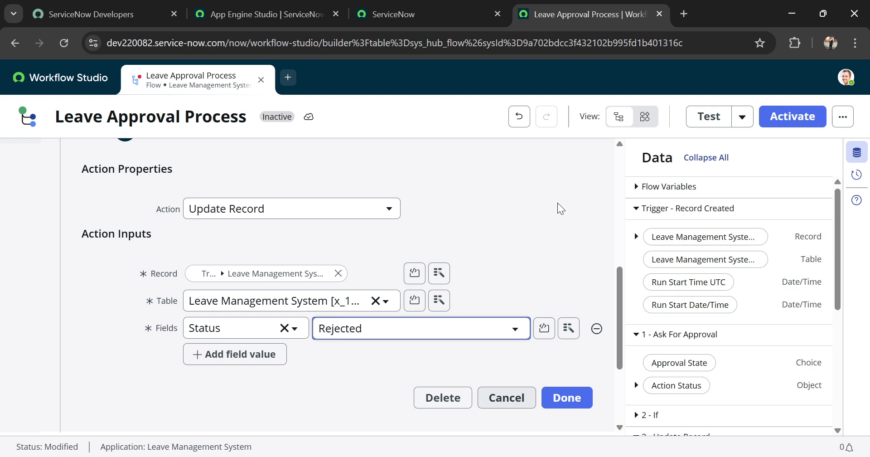
pyautogui.scroll(-3, 557, 202)
pyautogui.click(566, 285)
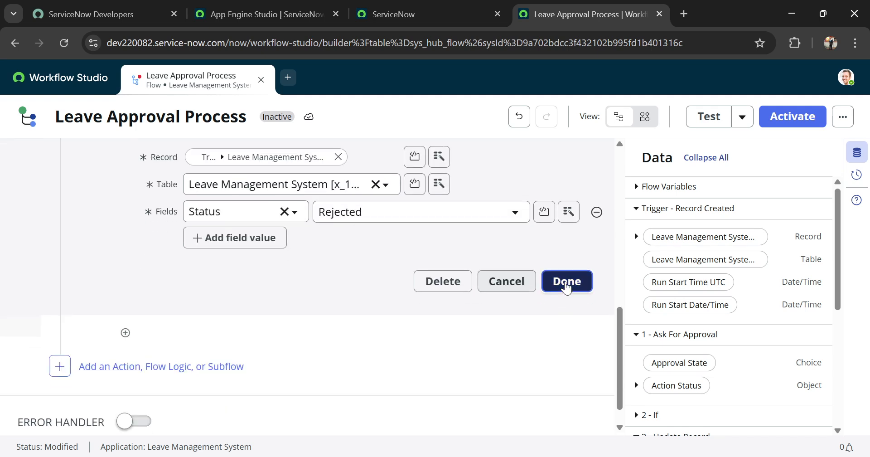
# Add End Flow logic after the Update Record action in the Else If branch
pyautogui.click(127, 319)
pyautogui.click(358, 324)
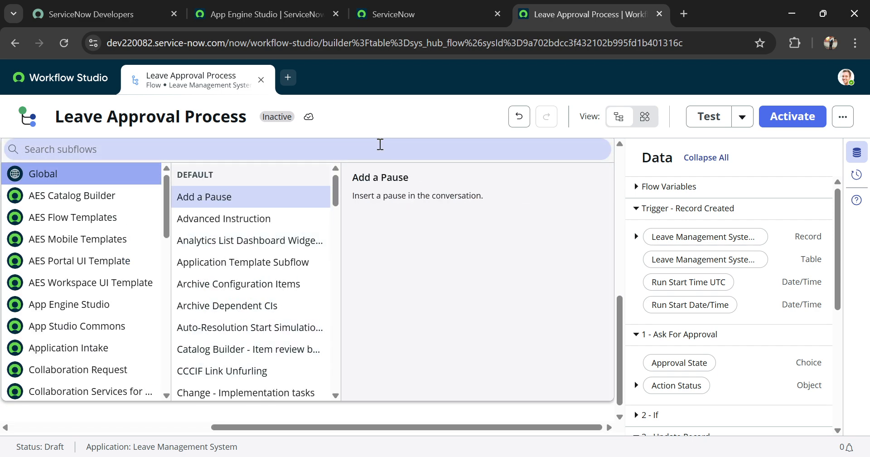
pyautogui.click(388, 125)
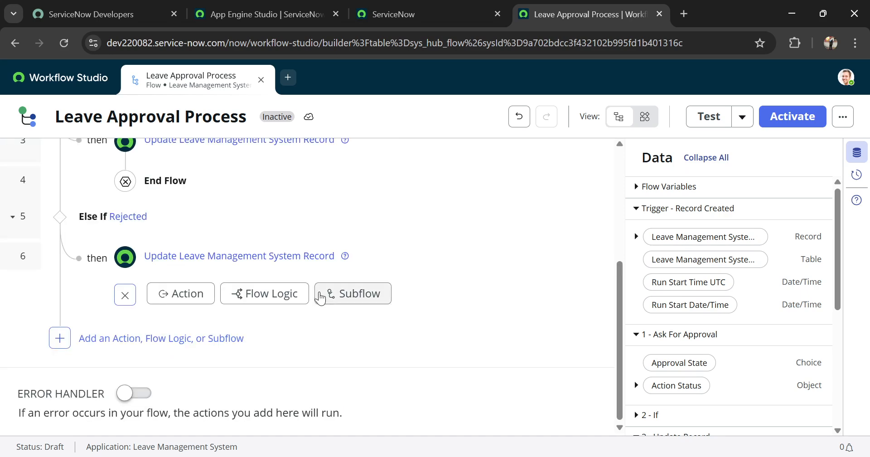
pyautogui.click(274, 300)
pyautogui.scroll(-3, 286, 398)
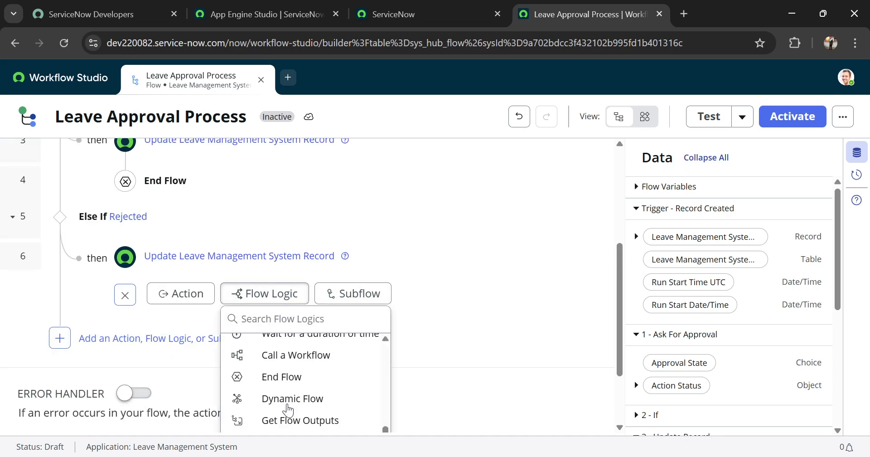
pyautogui.click(278, 376)
# Review the trigger and both branches of the Leave Approval Process flow, and activate the flow
pyautogui.scroll(5, 375, 295)
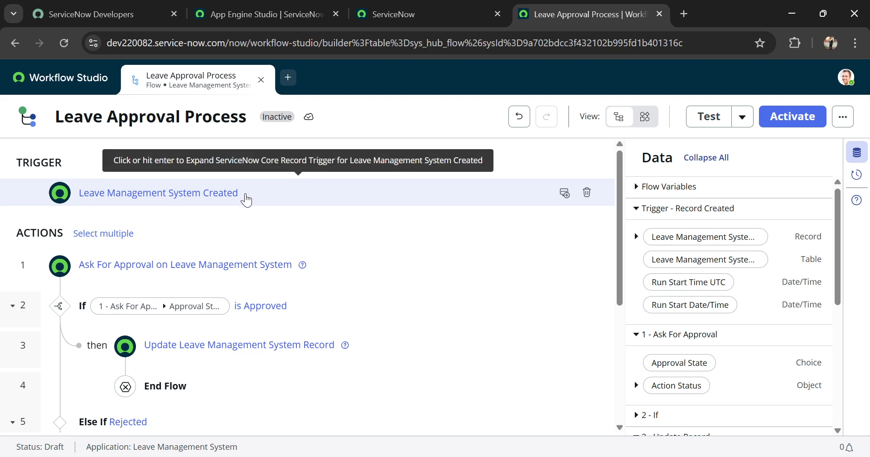
pyautogui.scroll(-1, 203, 281)
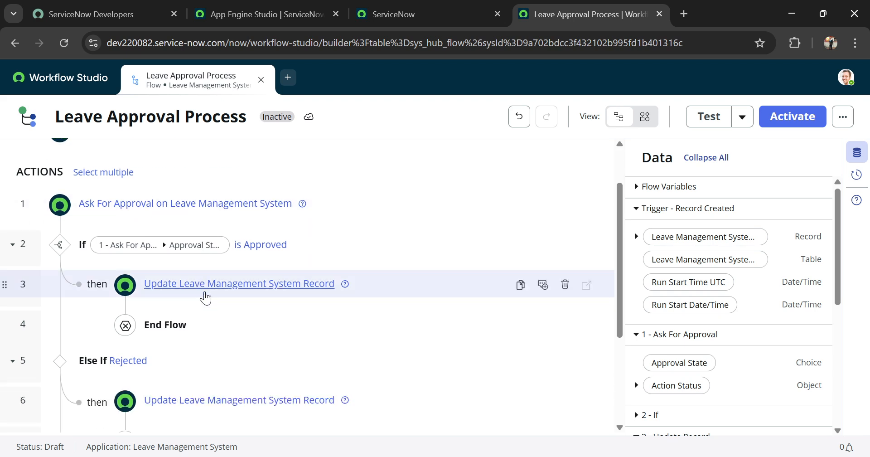
pyautogui.scroll(-2, 208, 301)
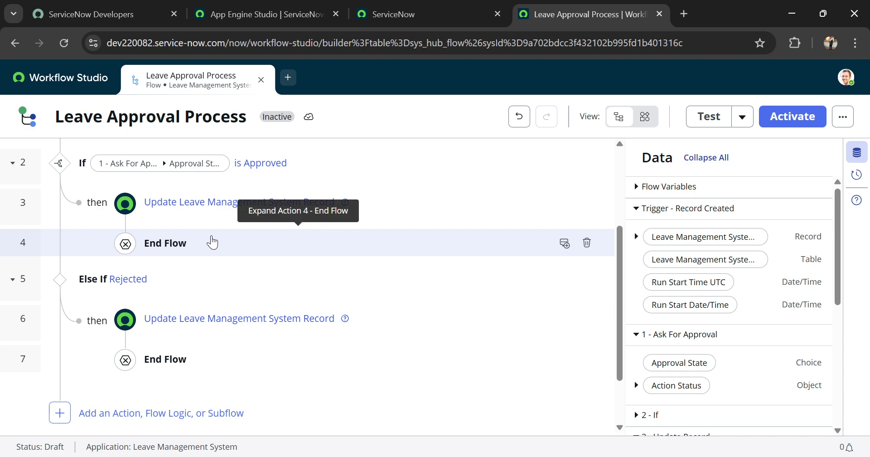
pyautogui.scroll(-1, 212, 242)
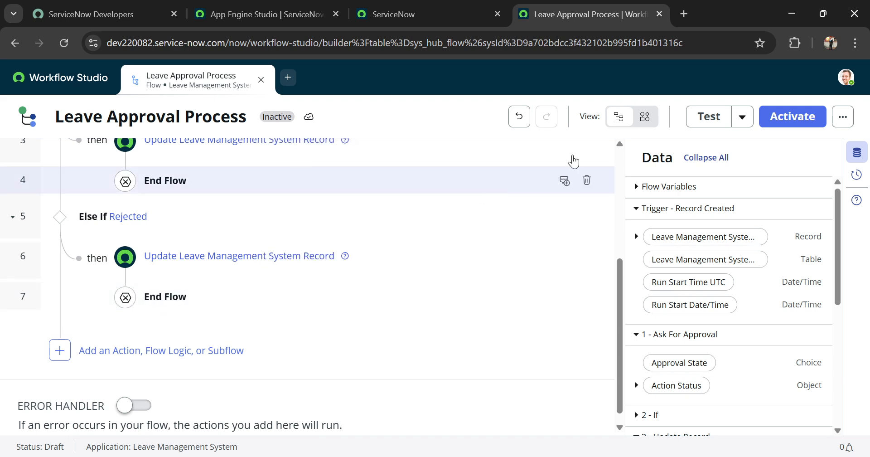
pyautogui.click(797, 118)
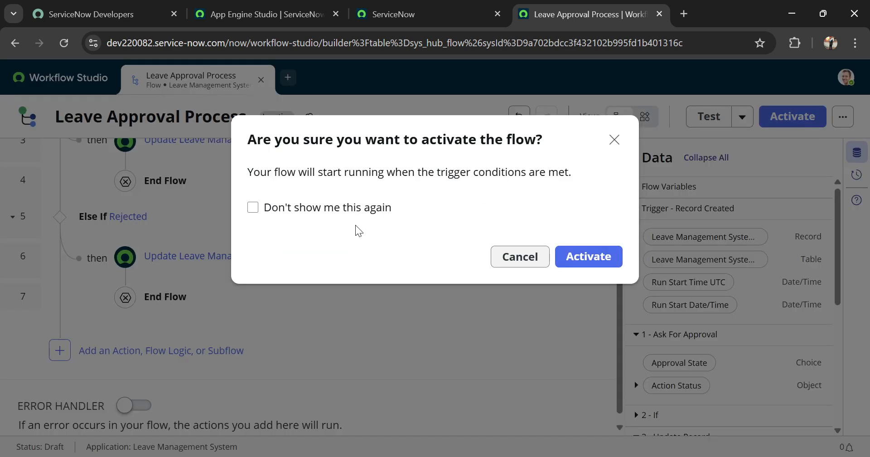
pyautogui.click(568, 260)
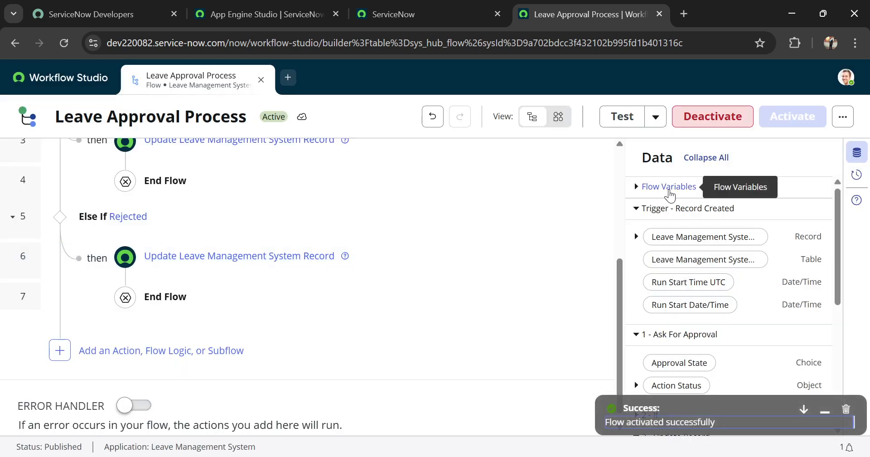
pyautogui.scroll(1, 508, 189)
pyautogui.scroll(3, 509, 190)
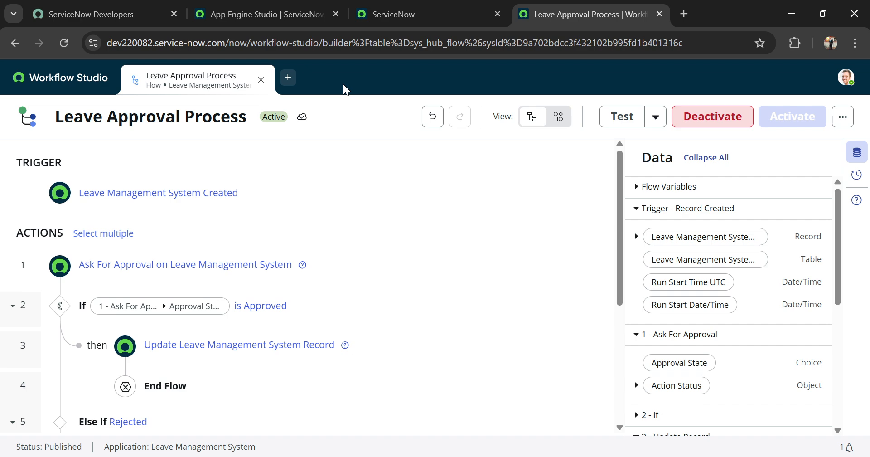
# Open the instance's sys_user_list page in the ServiceNow browser tab in place of the home page
pyautogui.click(383, 15)
pyautogui.moveTo(232, 46); pyautogui.dragTo(659, 6)
pyautogui.write('sys')
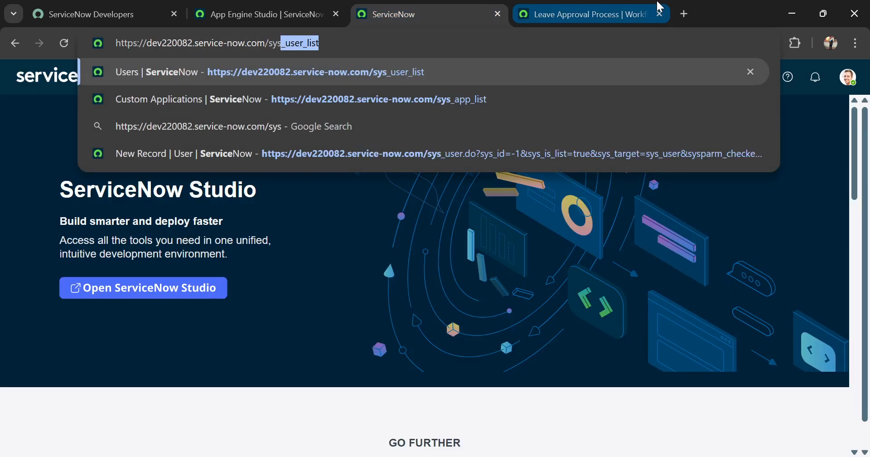
pyautogui.press('Return')
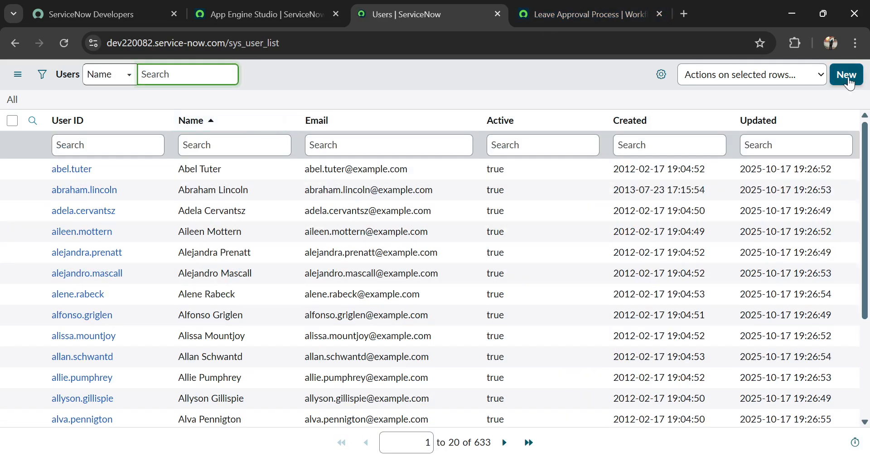
# Create a new user with User ID Test_employee, first name Test and last name Employee, and save the record
pyautogui.click(848, 79)
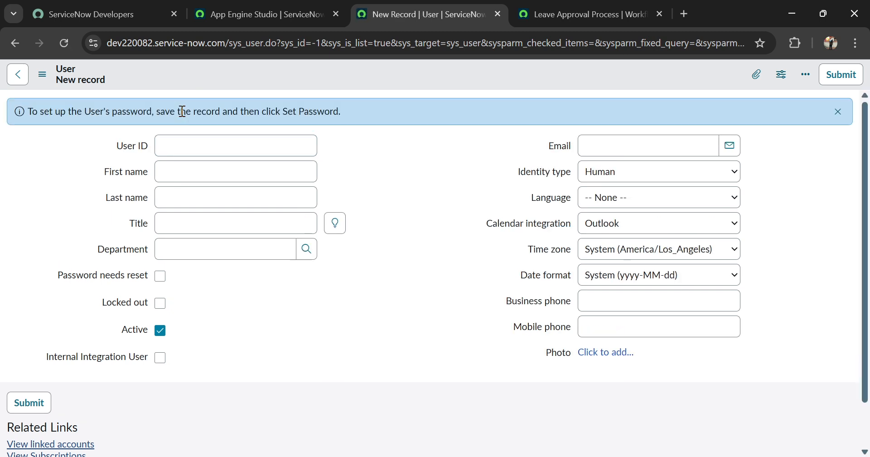
pyautogui.click(185, 144)
pyautogui.write('Test_employee')
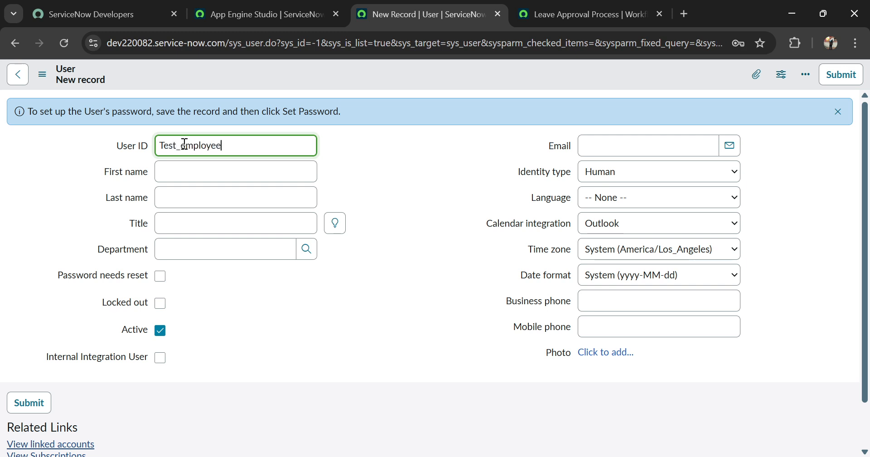
pyautogui.click(184, 167)
pyautogui.write('test')
pyautogui.press('Tab')
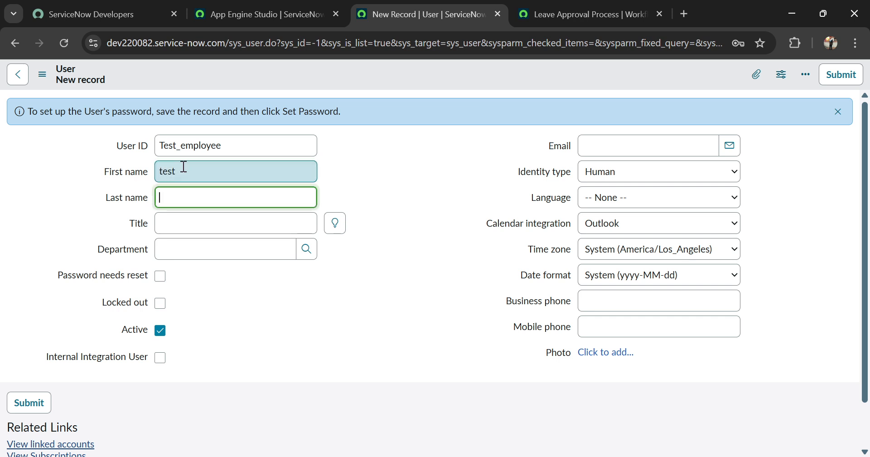
pyautogui.write('Employee')
pyautogui.click(162, 173)
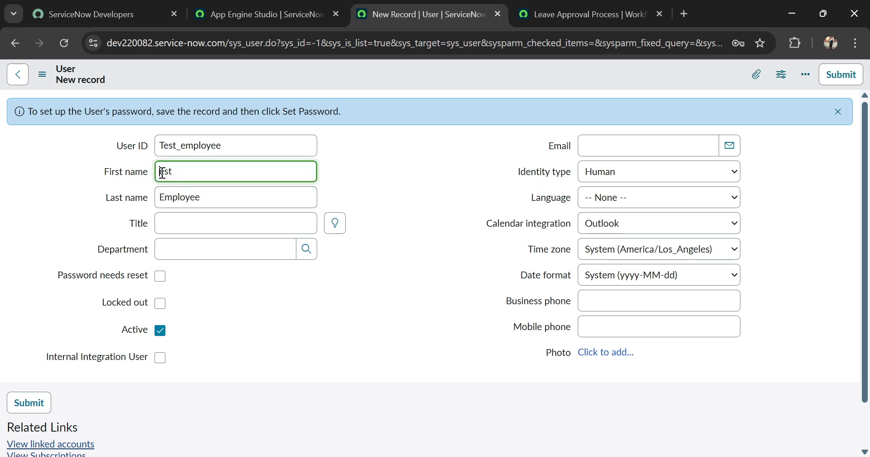
pyautogui.scroll(-1, 85, 254)
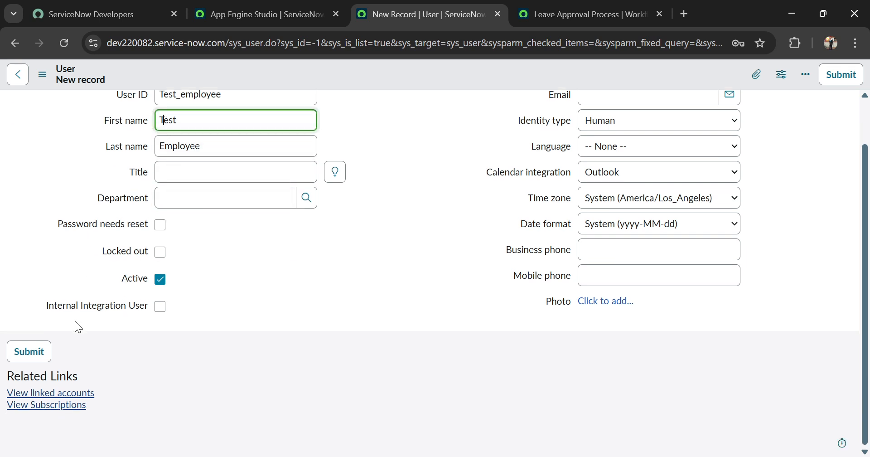
pyautogui.click(39, 83)
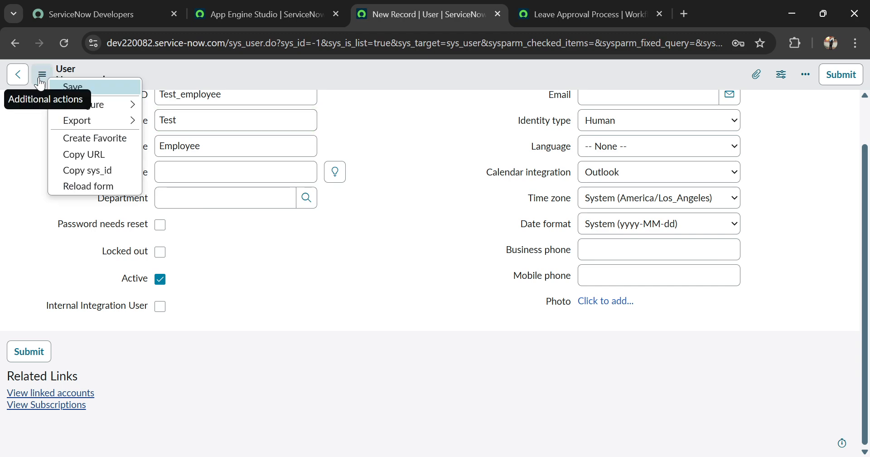
pyautogui.click(73, 92)
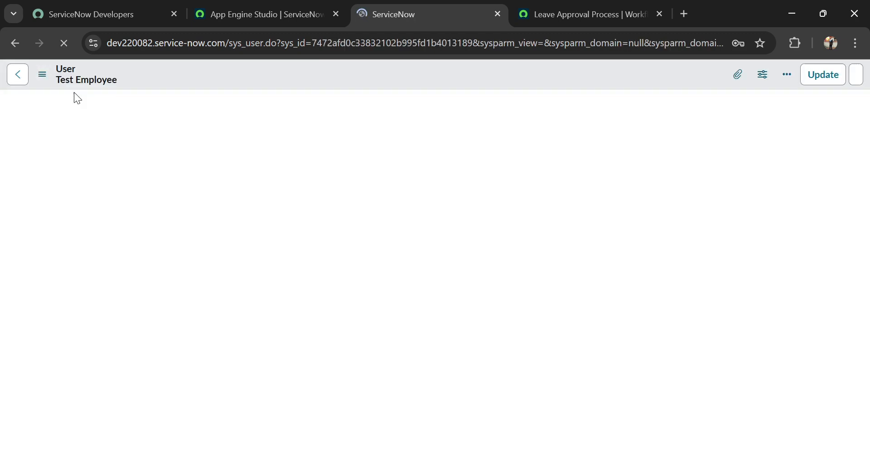
# Assign the x_1315844_leave_0.employee role to the Test Employee user and update the user record
pyautogui.scroll(-5, 78, 274)
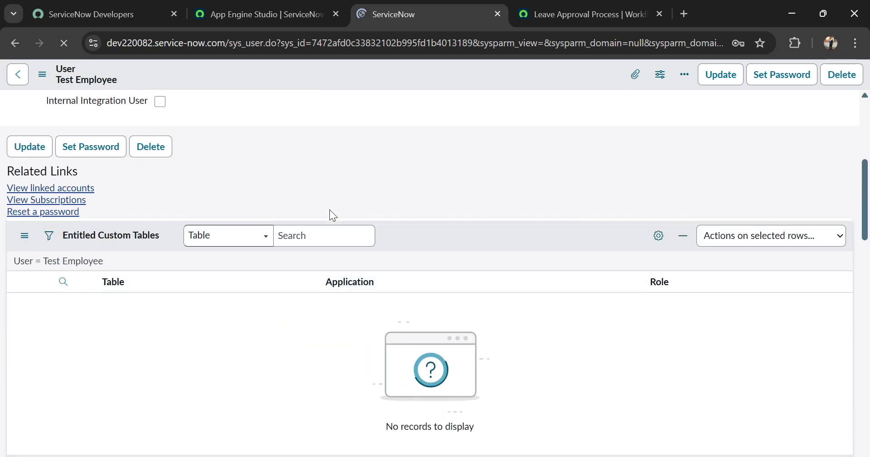
pyautogui.scroll(5, 329, 210)
pyautogui.scroll(-5, 330, 209)
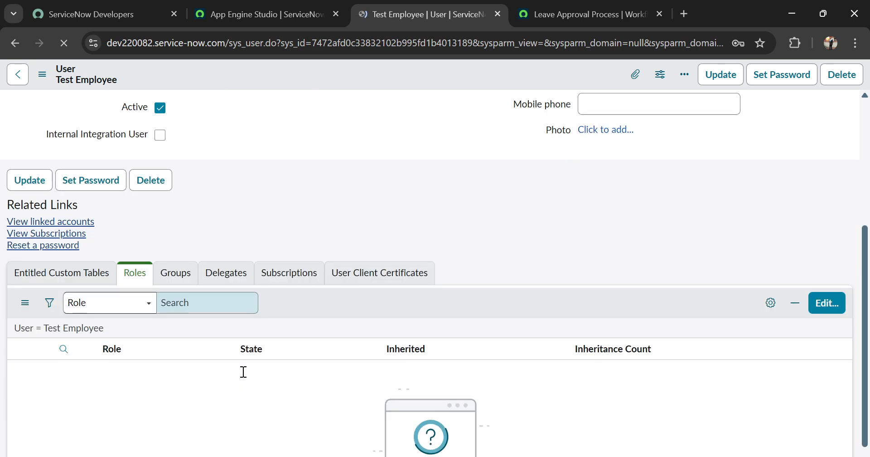
pyautogui.click(827, 303)
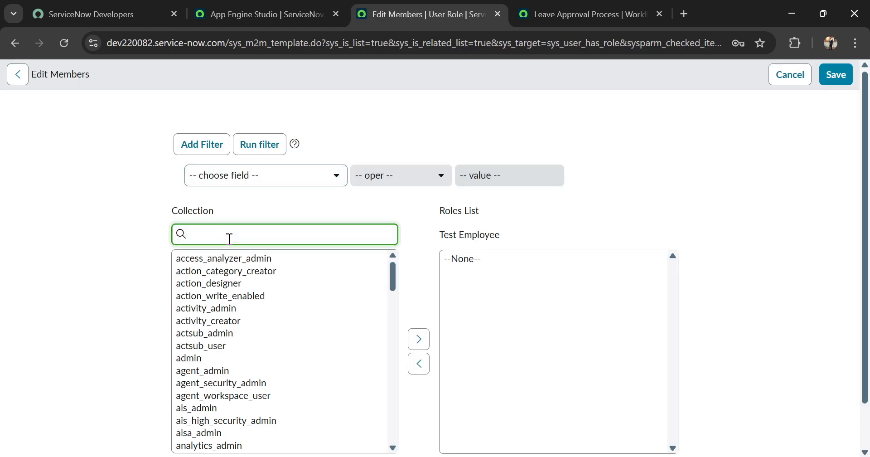
pyautogui.write('x_')
pyautogui.click(239, 259)
pyautogui.click(419, 340)
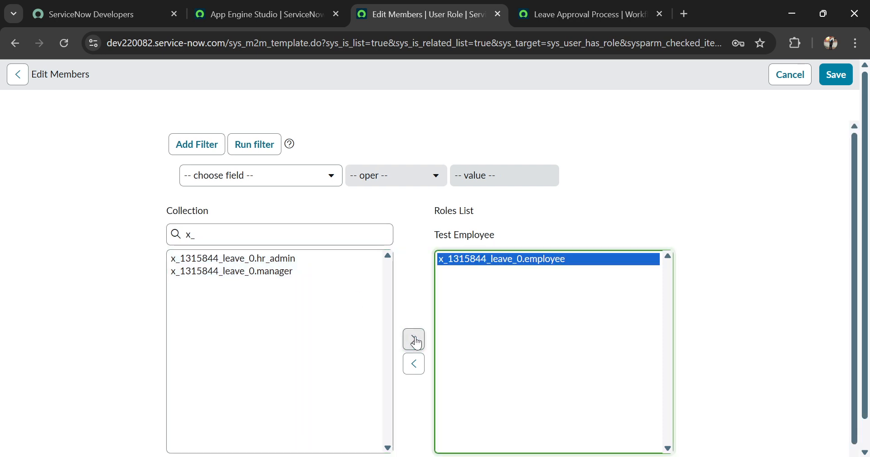
pyautogui.click(836, 78)
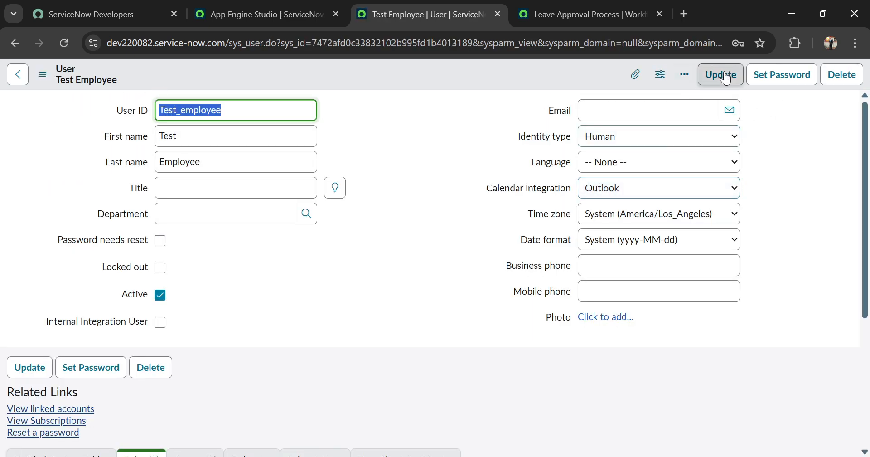
pyautogui.click(721, 74)
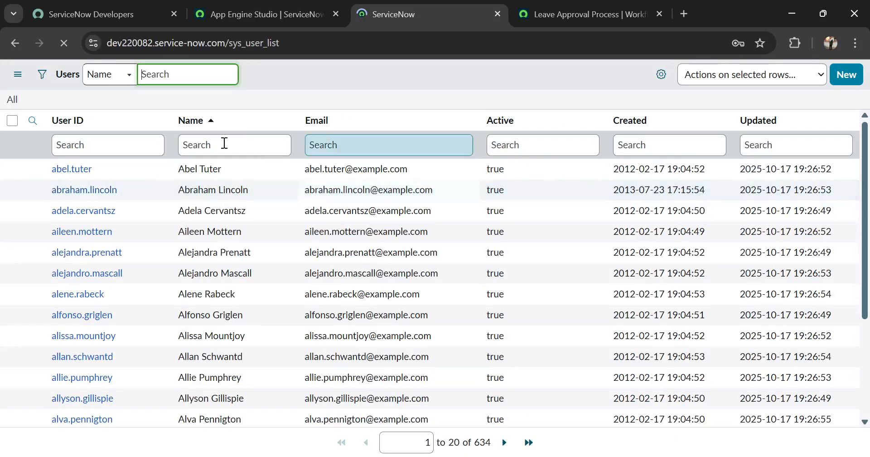
# Create another user with User ID Test_manager, first name Test and last name Manager, and save the record
pyautogui.click(847, 75)
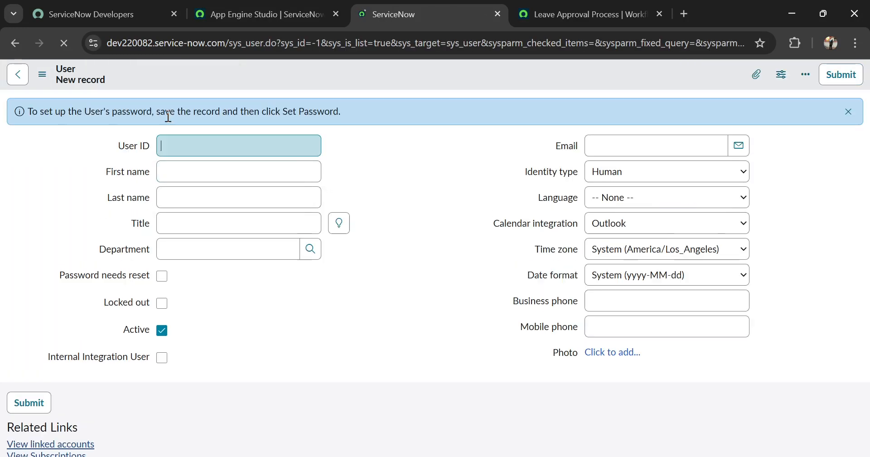
pyautogui.write('Test')
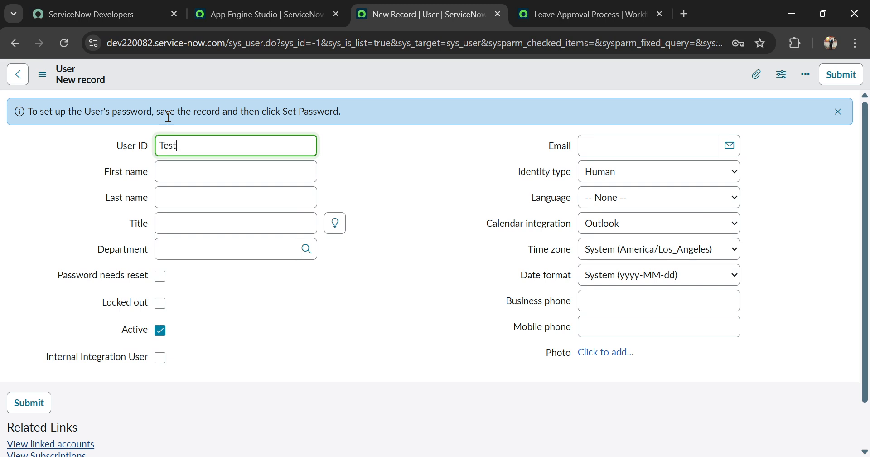
pyautogui.write('_manager')
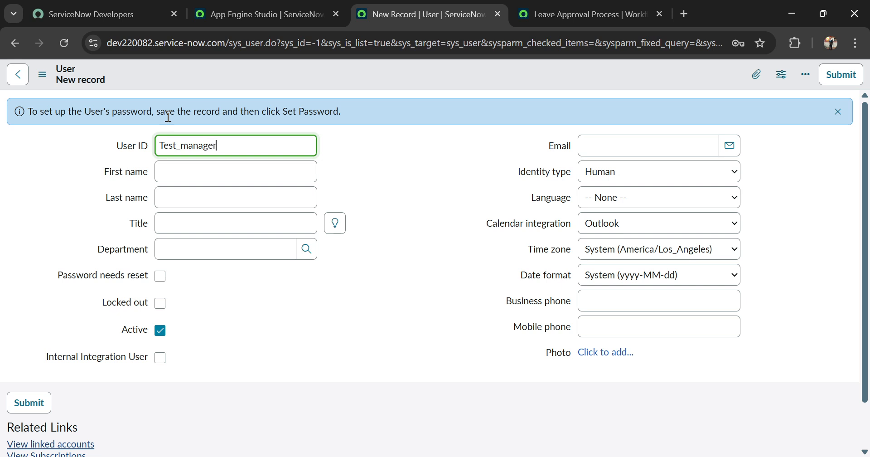
pyautogui.click(168, 172)
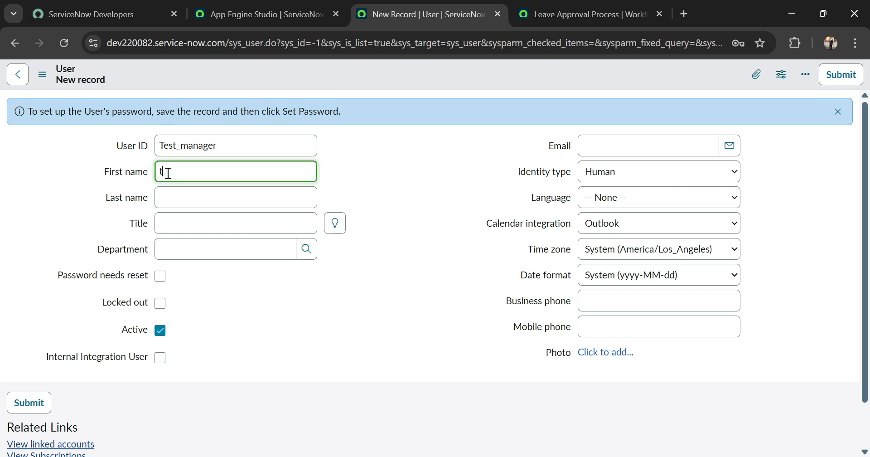
pyautogui.press('Tab')
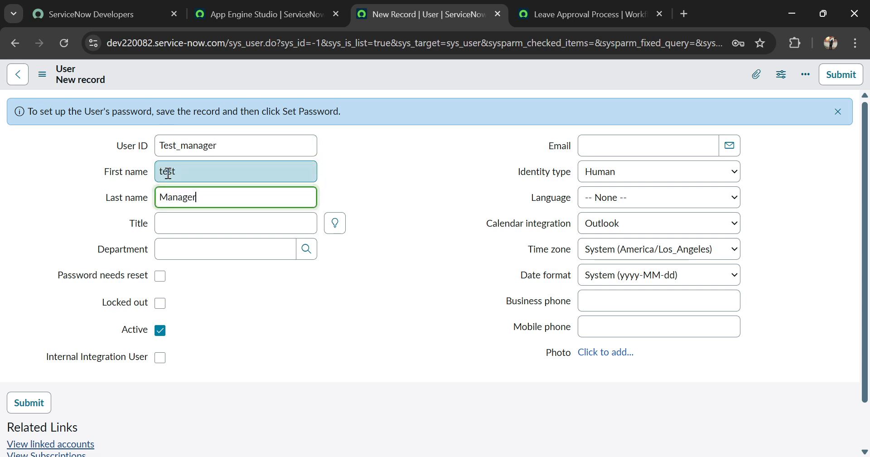
pyautogui.click(162, 171)
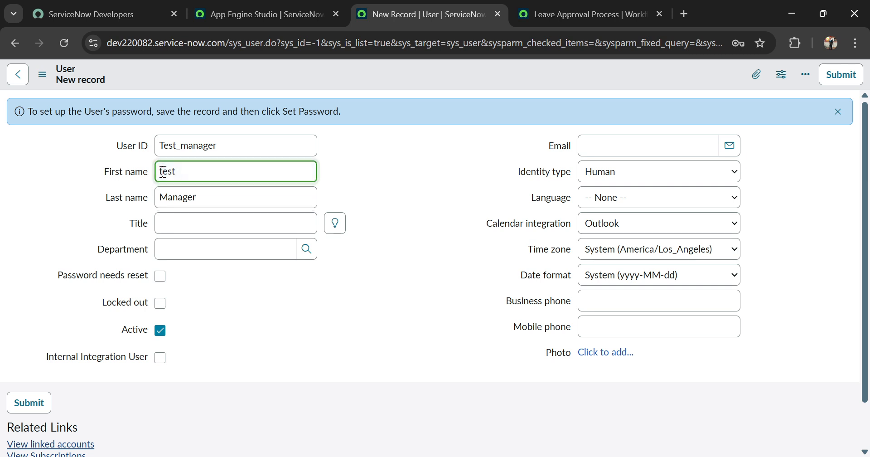
pyautogui.click(42, 74)
pyautogui.click(68, 85)
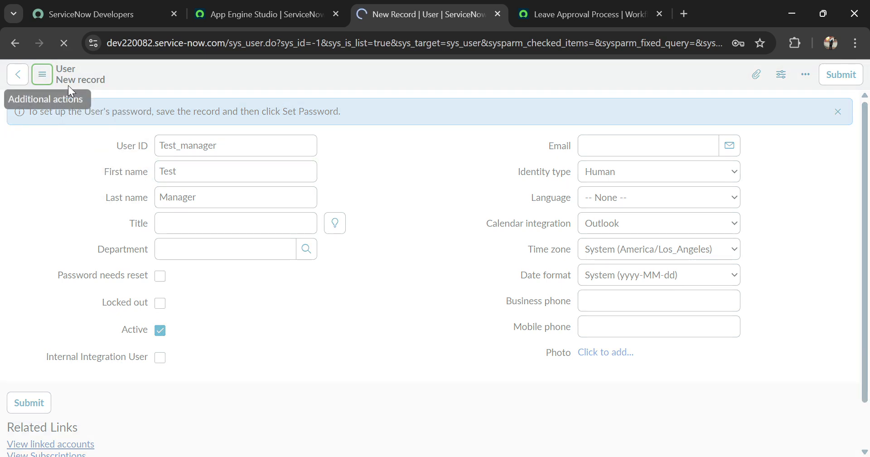
# Add the x_1315844_leave_0.manager role to the Test Manager user's roles list
pyautogui.scroll(-5, 343, 199)
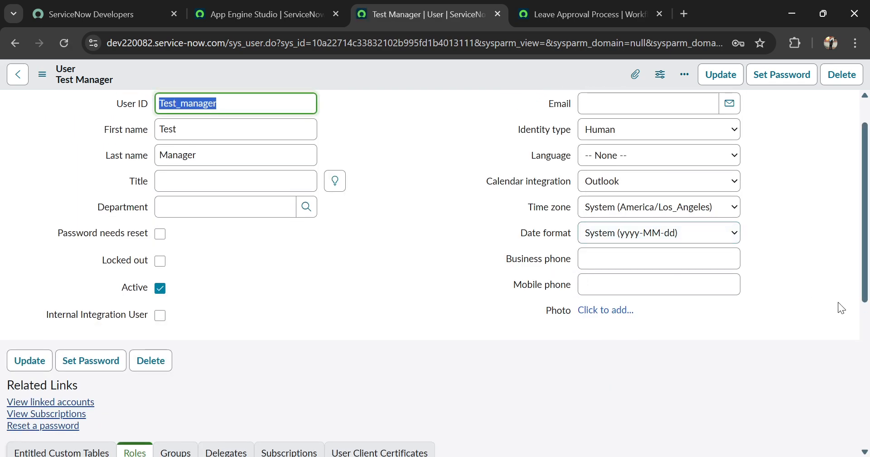
pyautogui.scroll(-5, 838, 301)
pyautogui.click(827, 194)
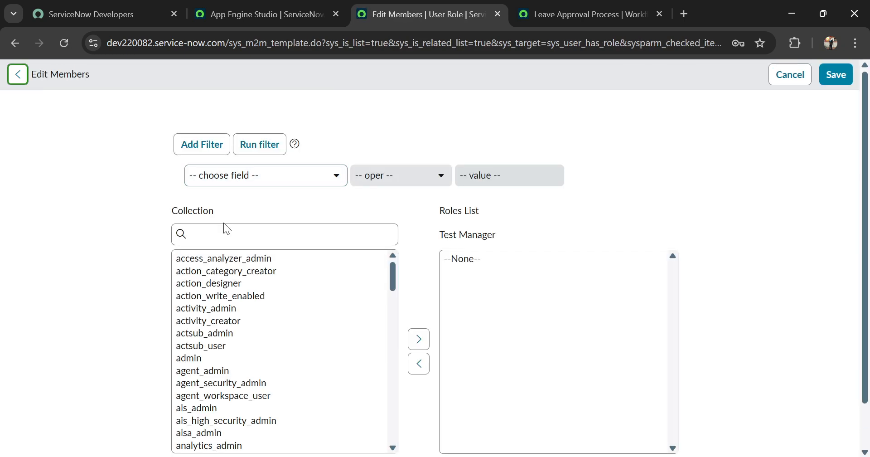
pyautogui.click(226, 236)
pyautogui.write('x_')
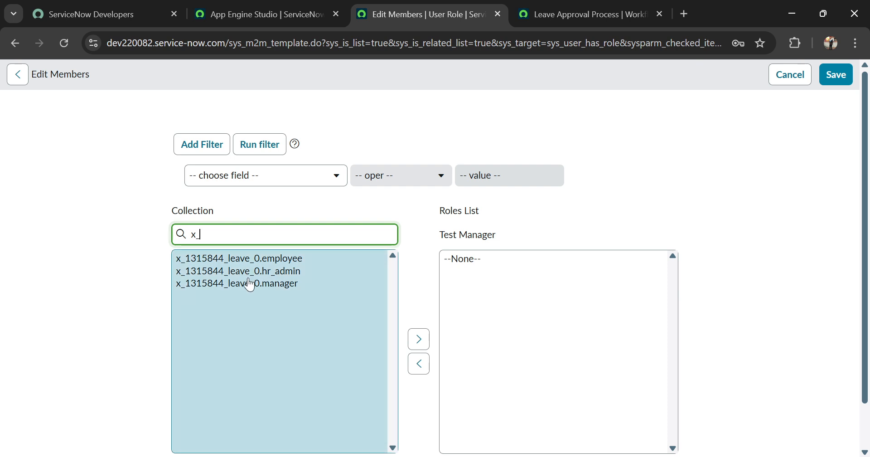
pyautogui.click(247, 284)
pyautogui.click(414, 339)
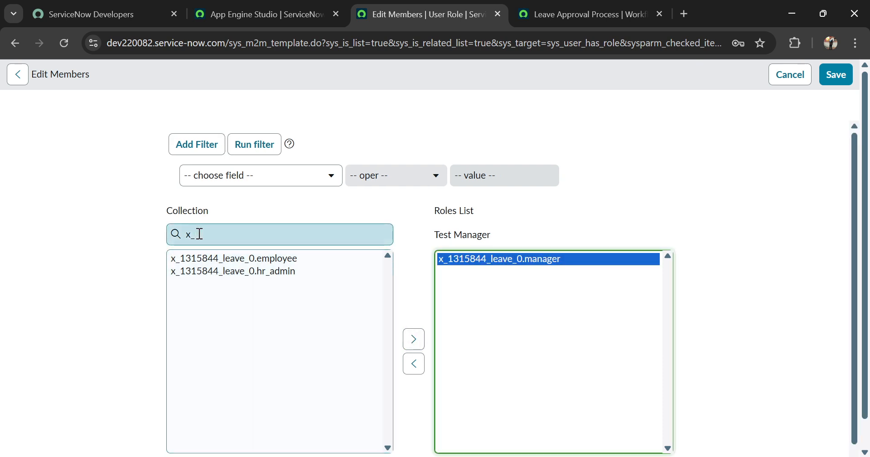
# Add the approver_user role to Test Manager as well, save the role membership and update the user record
pyautogui.click(200, 235)
pyautogui.press('BackSpace')
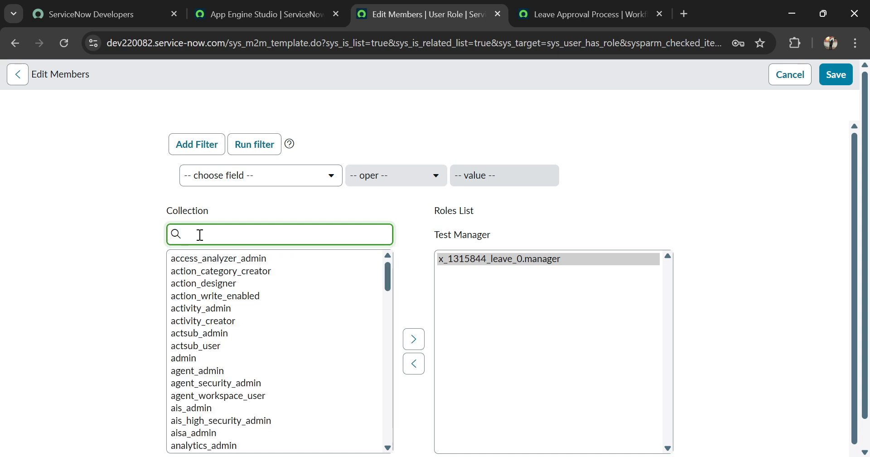
pyautogui.write('approv')
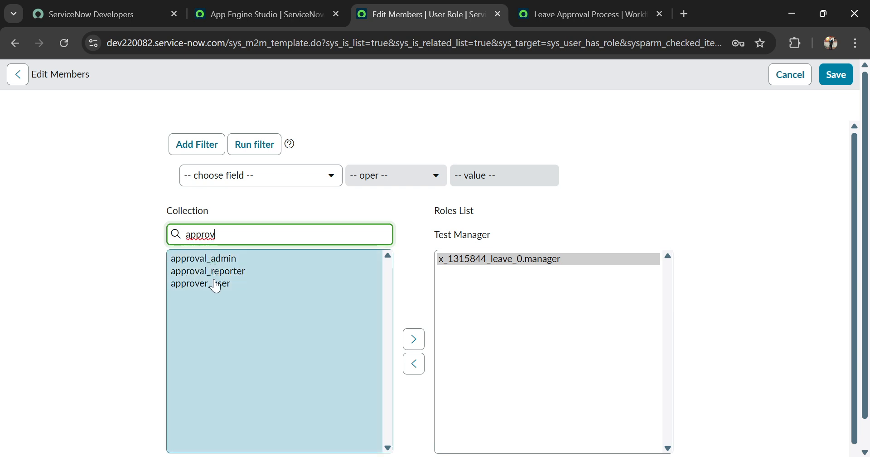
pyautogui.click(216, 284)
pyautogui.click(414, 340)
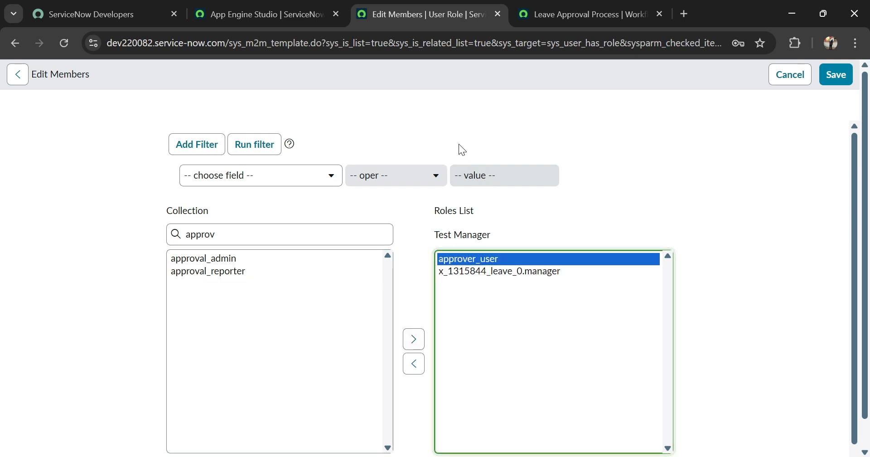
pyautogui.click(836, 74)
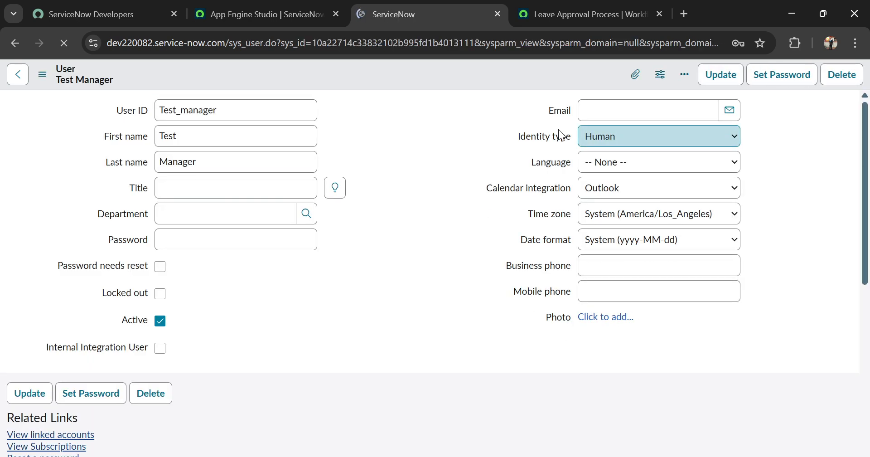
pyautogui.click(720, 74)
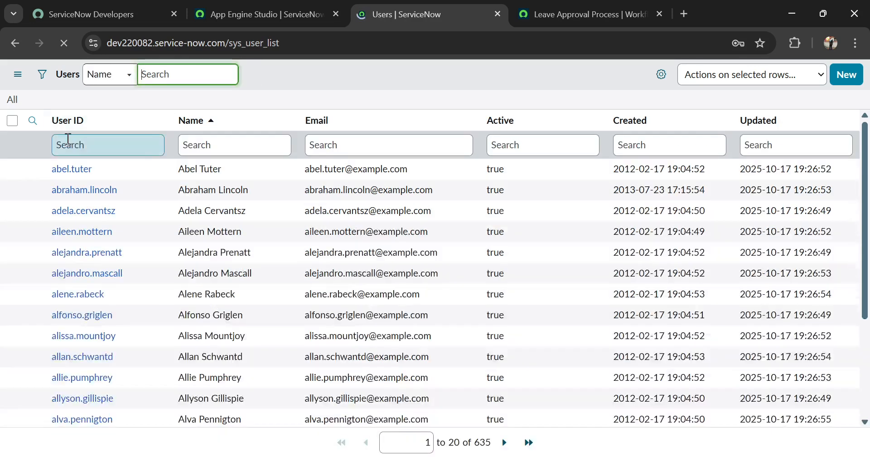
# Filter the user list to User IDs starting with "test"
pyautogui.click(69, 140)
pyautogui.write('test')
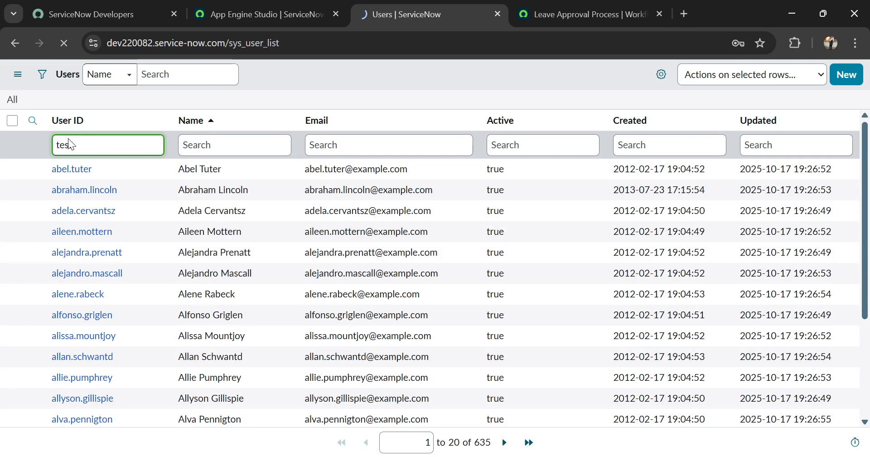
pyautogui.press('Return')
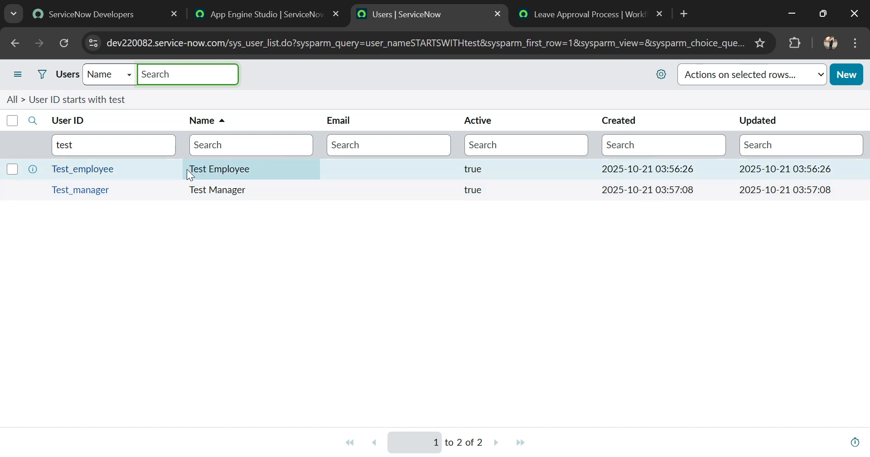
# Personalize the user list by adding the Manager column to the selected columns
pyautogui.click(655, 75)
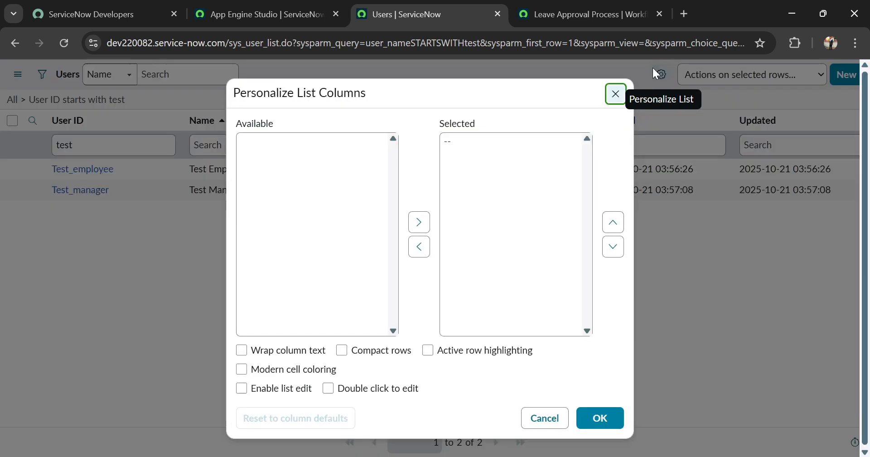
pyautogui.click(269, 229)
pyautogui.press('m')
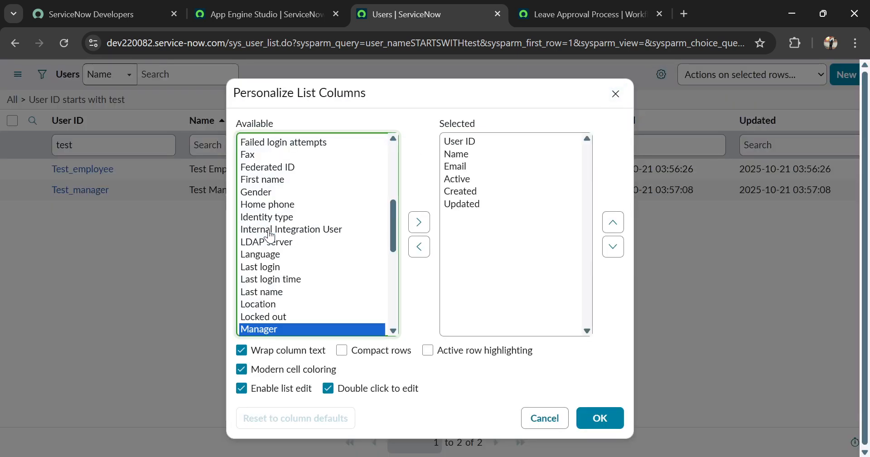
pyautogui.click(419, 222)
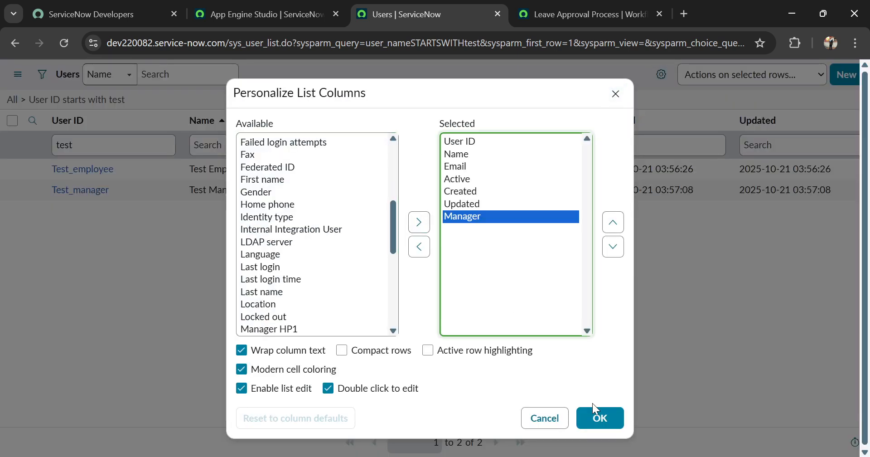
pyautogui.click(601, 423)
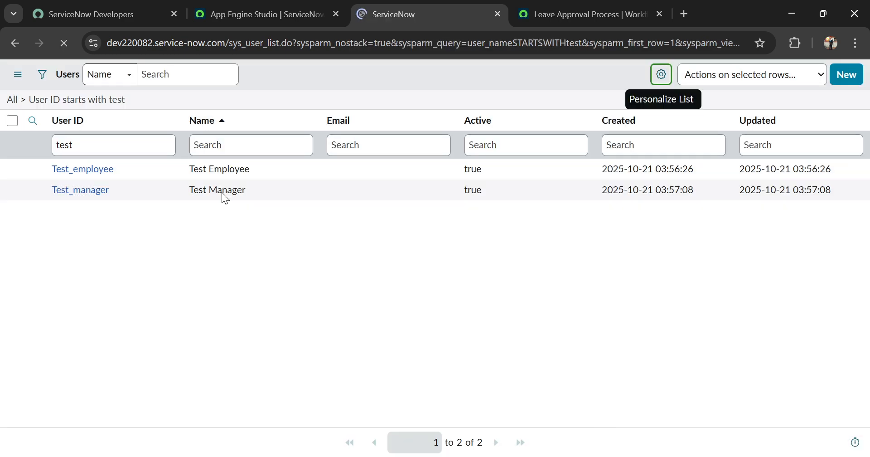
# Set Test Manager as the Test Employee user's manager directly in the list and reload the list
pyautogui.click(814, 167)
pyautogui.doubleClick(813, 168)
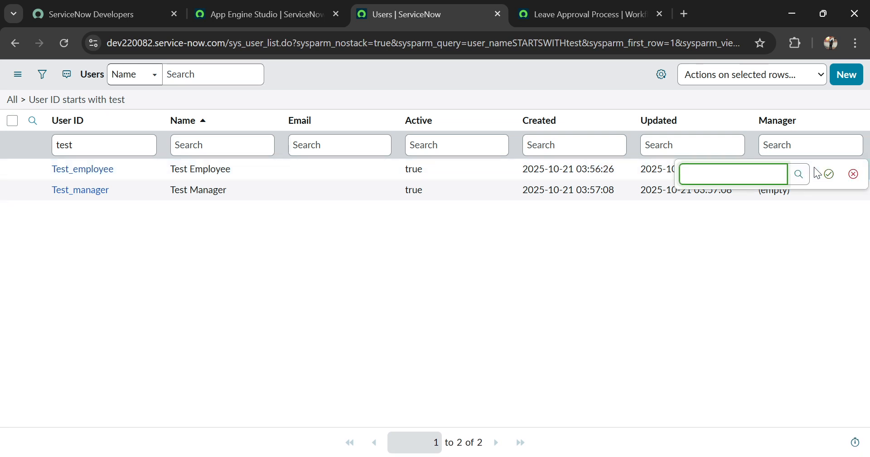
pyautogui.write('Test mana')
pyautogui.click(706, 210)
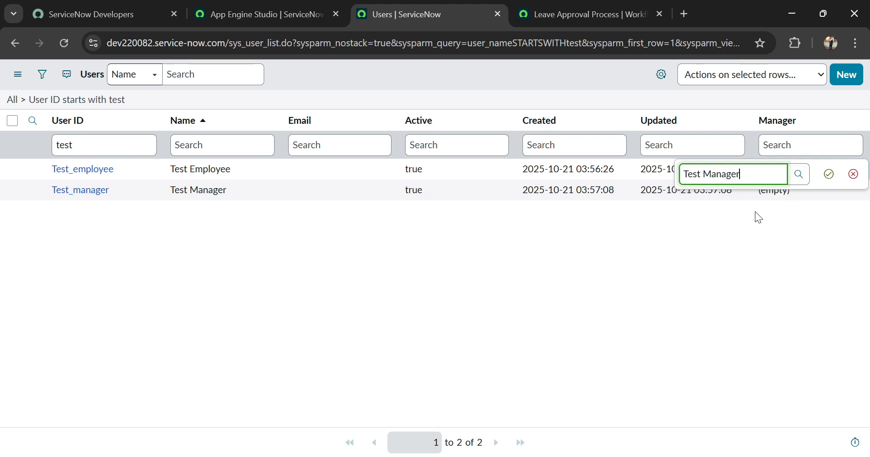
pyautogui.click(828, 173)
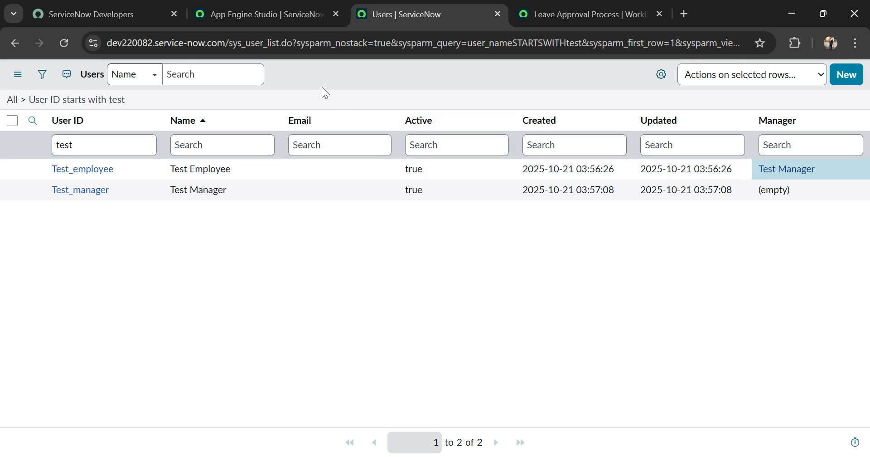
pyautogui.click(18, 75)
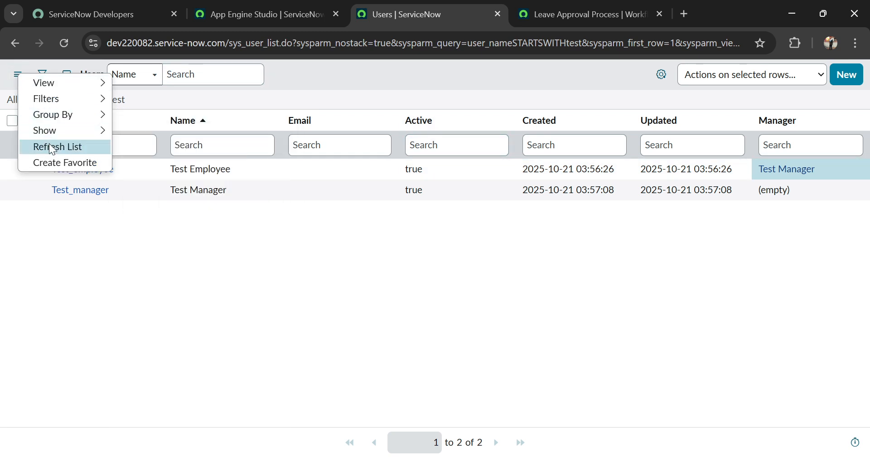
pyautogui.click(89, 260)
pyautogui.click(479, 41)
pyautogui.press('Return')
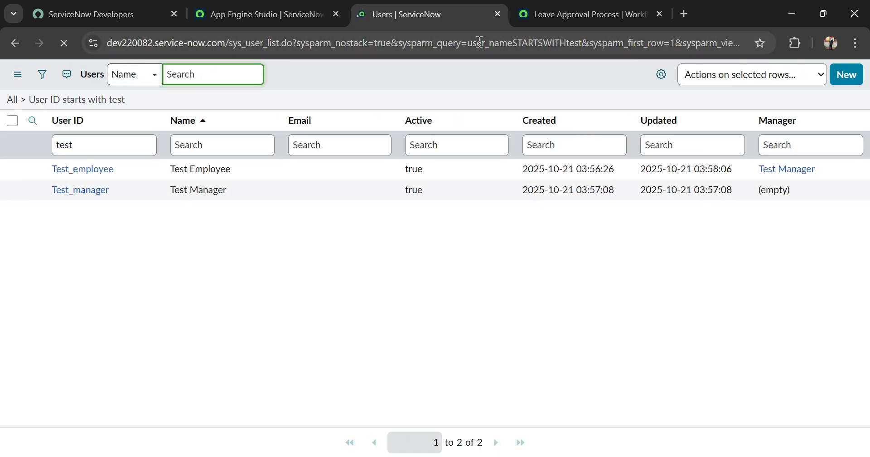
# Open the instance's home page in place of the user list
pyautogui.click(291, 21)
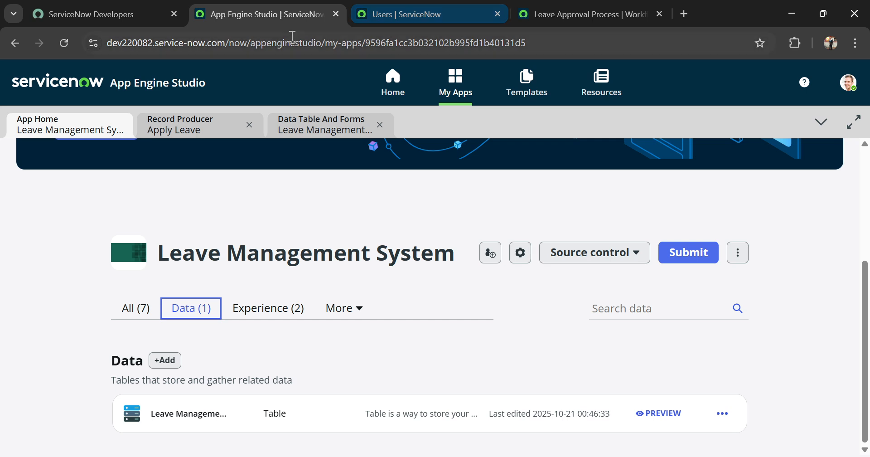
pyautogui.click(408, 15)
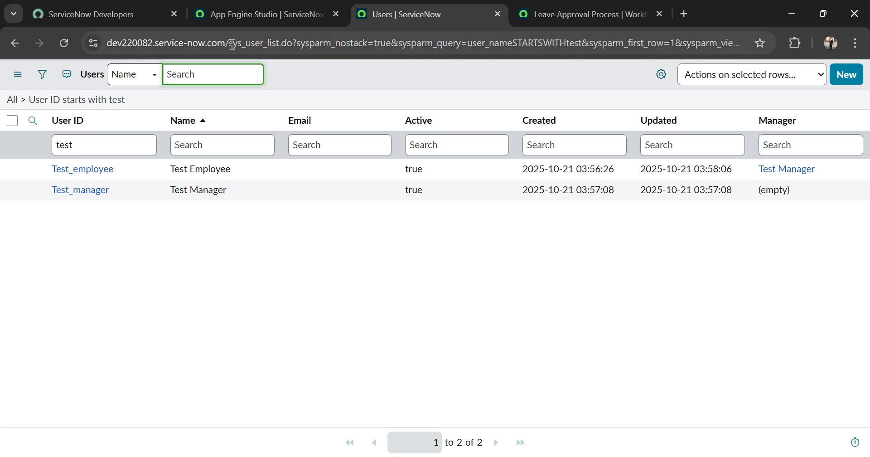
pyautogui.moveTo(230, 43); pyautogui.dragTo(761, 48)
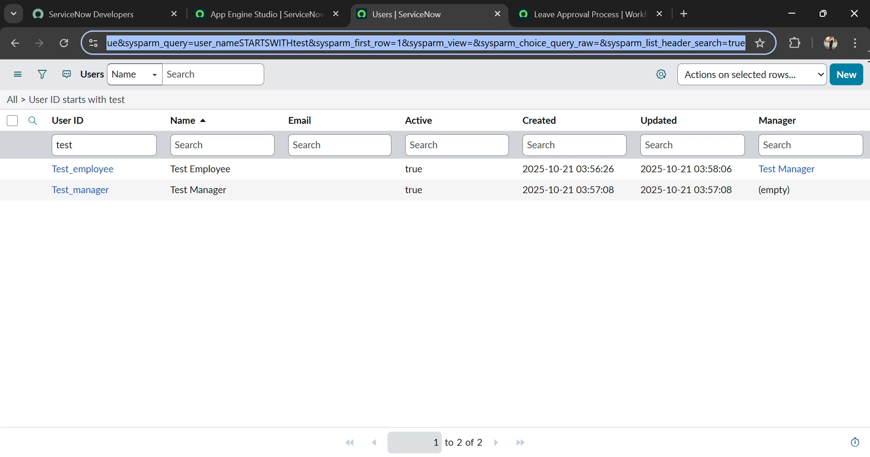
pyautogui.press('BackSpace')
pyautogui.press('Return')
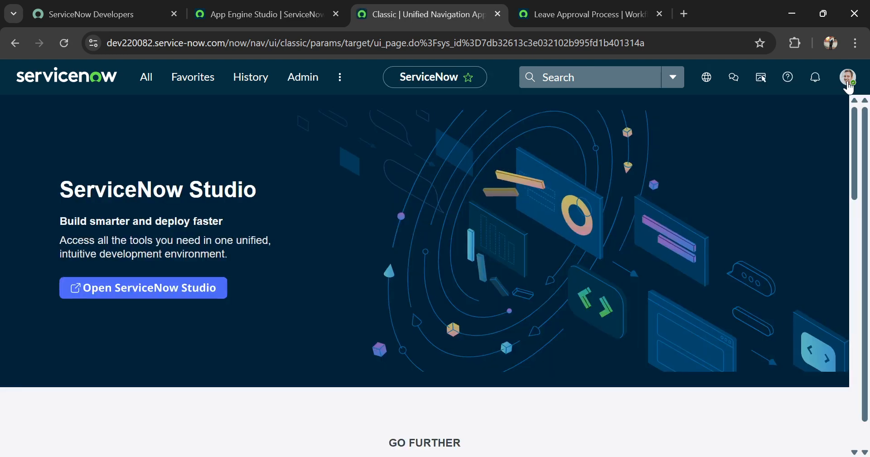
# Impersonate the Test Employee user
pyautogui.click(849, 85)
pyautogui.click(743, 255)
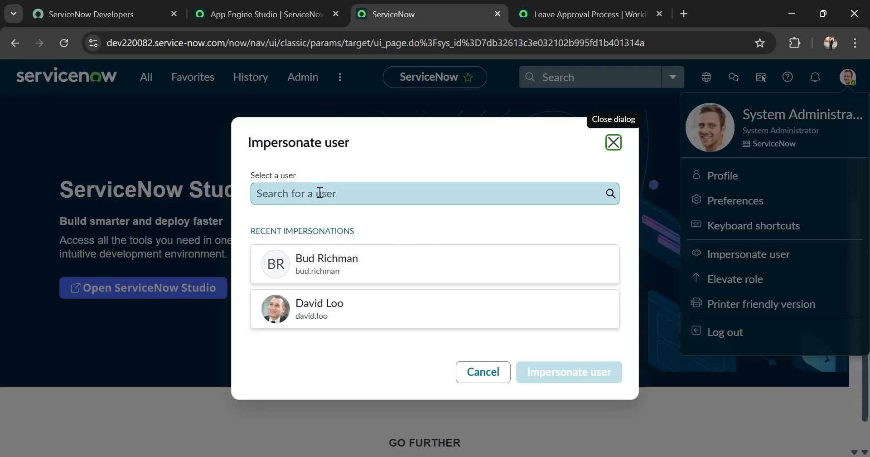
pyautogui.click(320, 193)
pyautogui.write('test')
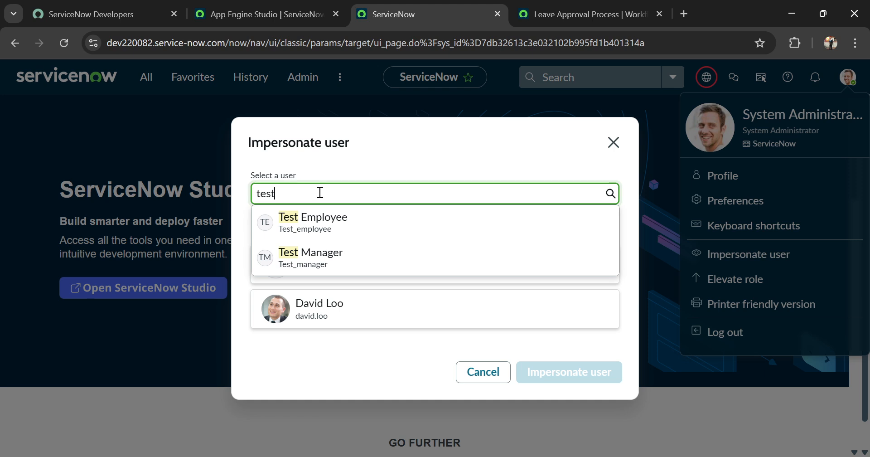
pyautogui.click(317, 220)
pyautogui.click(596, 393)
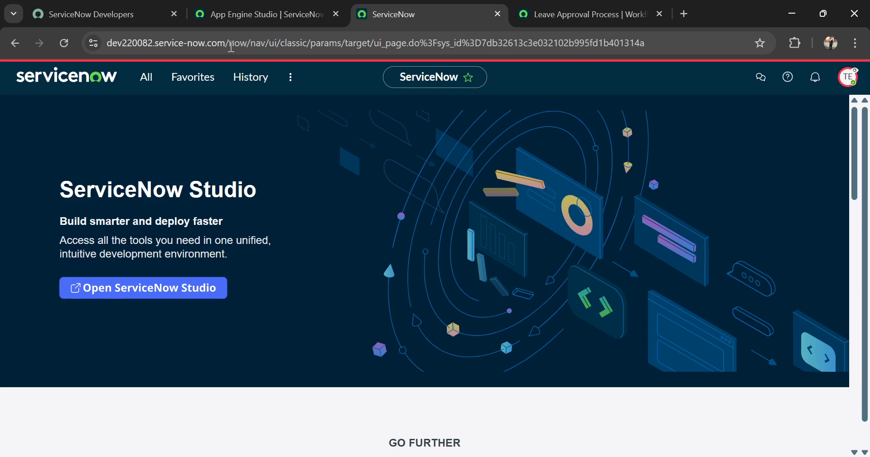
# Open the instance's sp Service Portal and browse its service catalog by categories
pyautogui.moveTo(231, 46); pyautogui.dragTo(693, 117)
pyautogui.write('sp')
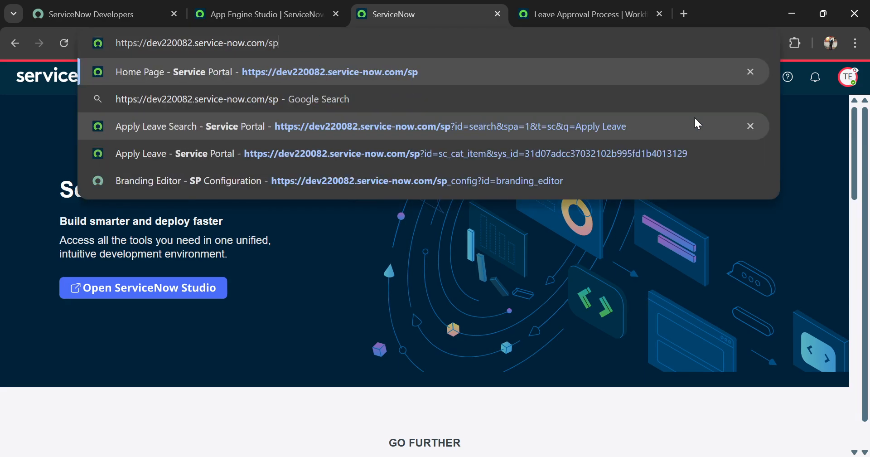
pyautogui.press('Return')
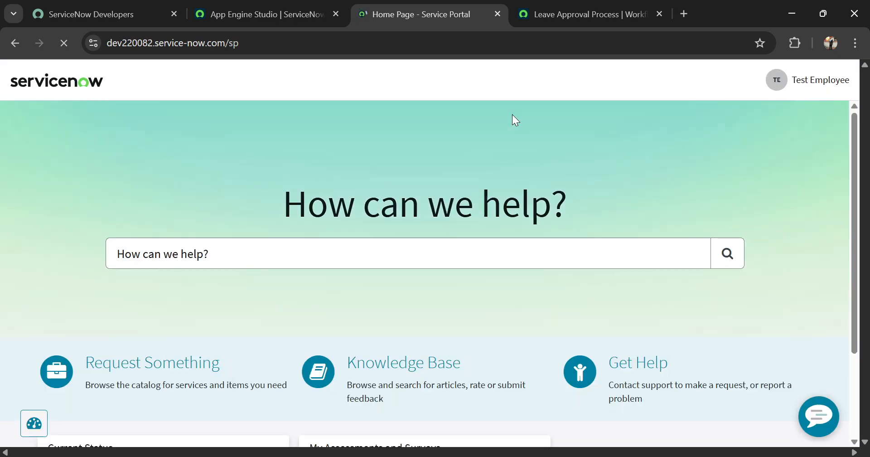
pyautogui.click(505, 80)
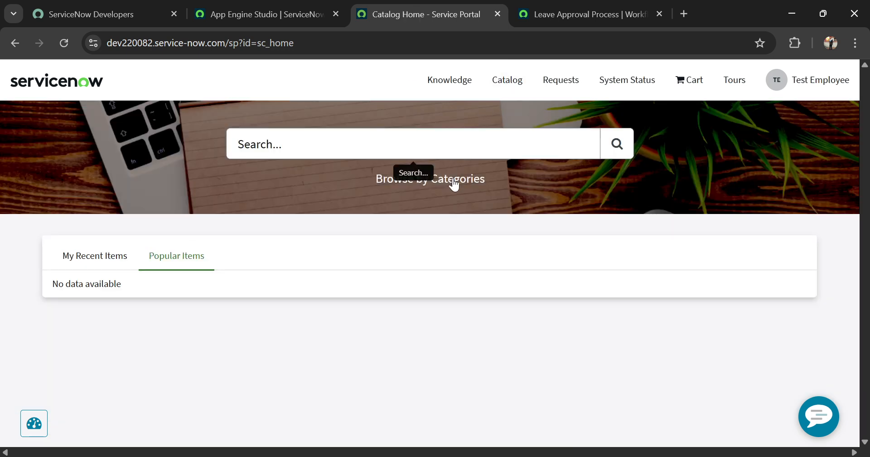
pyautogui.click(452, 181)
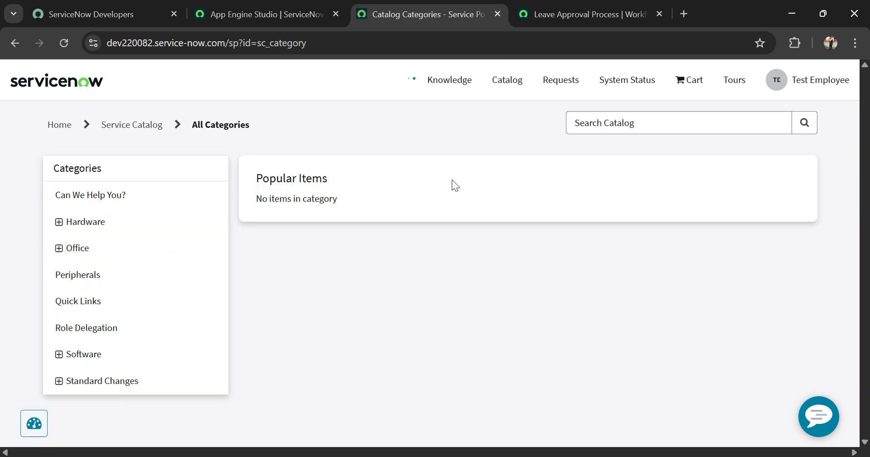
# Search the catalog for "apply leave" and open the Apply Leave form at its request fields
pyautogui.click(599, 130)
pyautogui.write('apply leave')
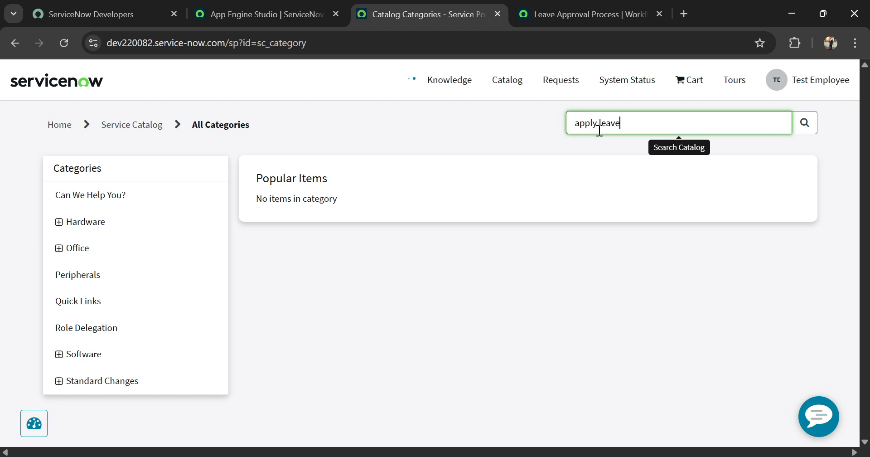
pyautogui.press('Return')
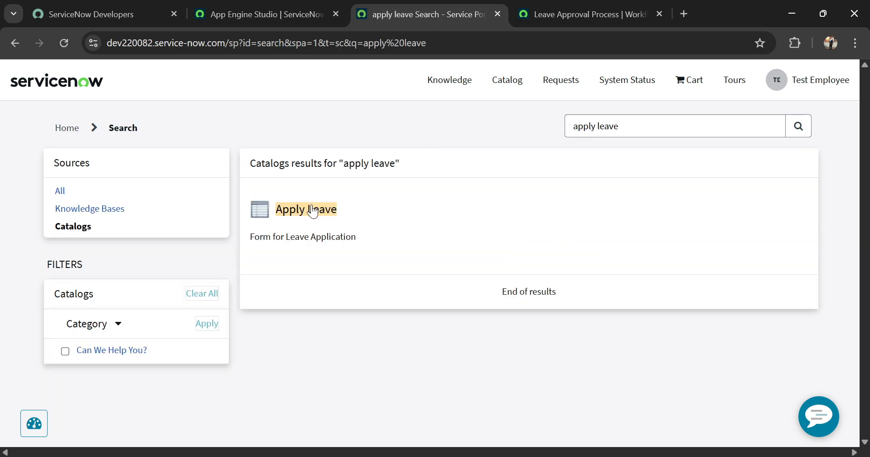
pyautogui.click(311, 212)
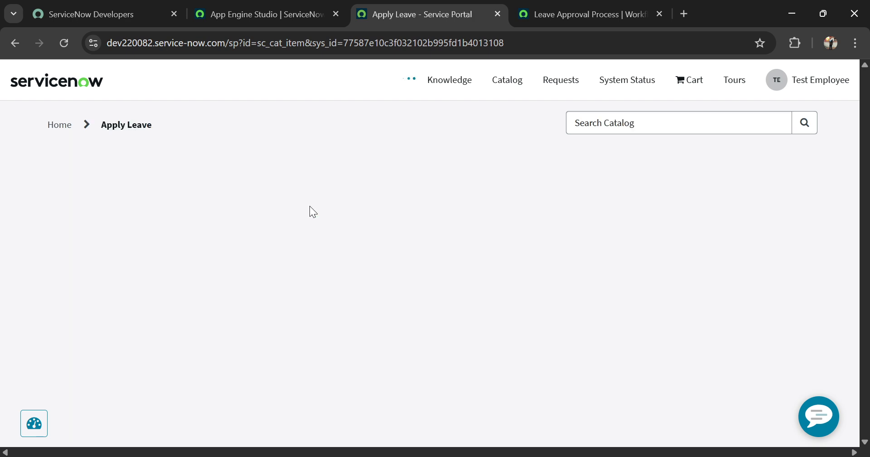
pyautogui.scroll(-2, 142, 203)
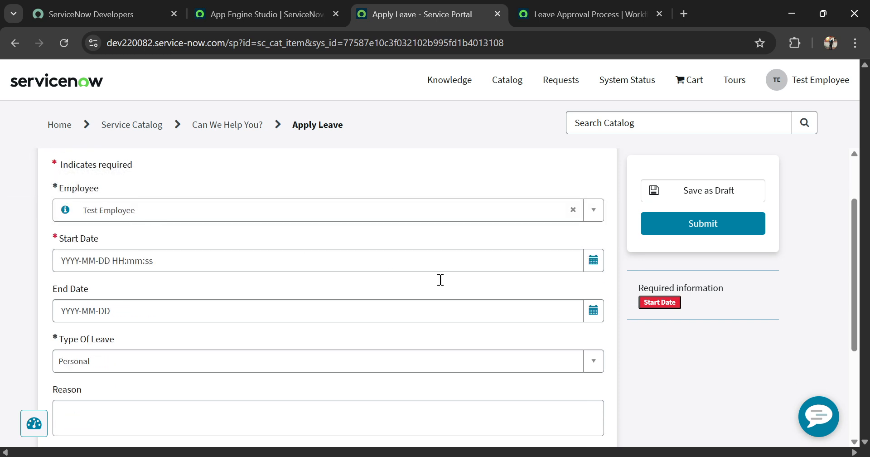
# Set the leave's start date to 2025-10-21 and its end date to 2025-10-24
pyautogui.click(592, 262)
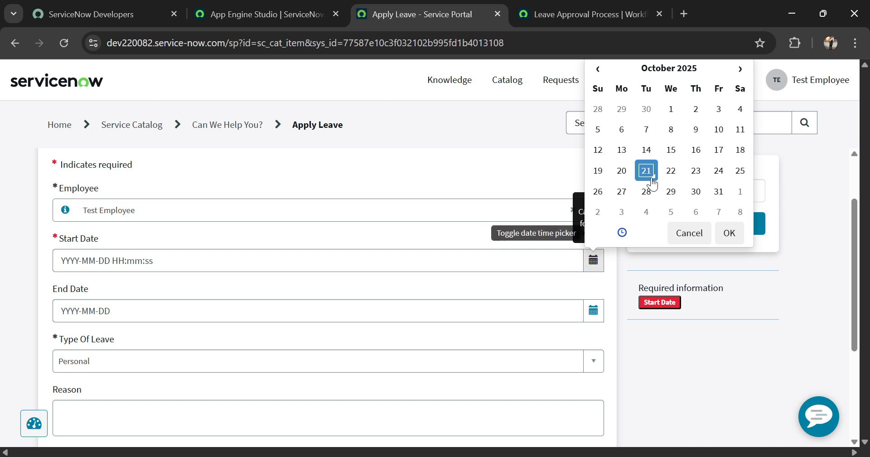
pyautogui.click(729, 232)
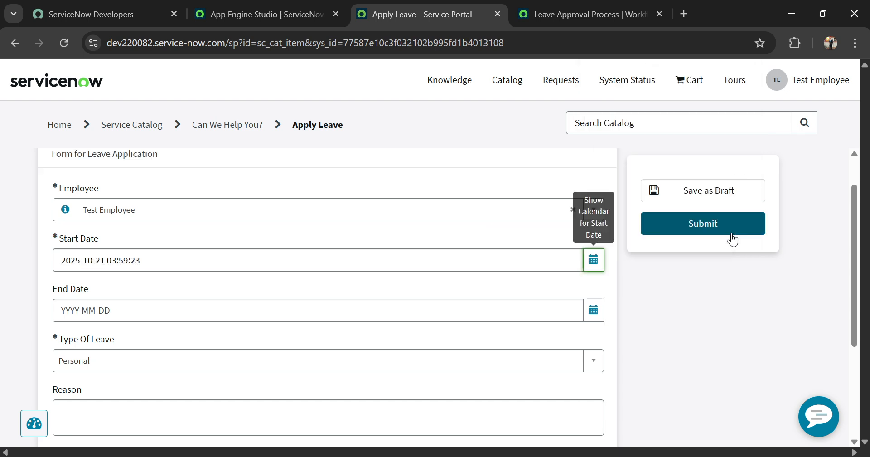
pyautogui.click(596, 311)
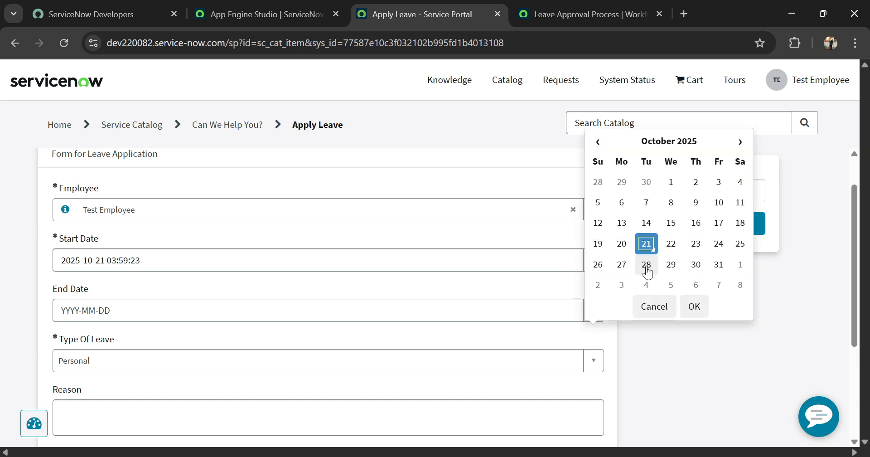
pyautogui.click(717, 244)
pyautogui.click(698, 308)
# Enter "testing the flow" as the leave reason and submit the Personal leave request
pyautogui.scroll(-2, 390, 342)
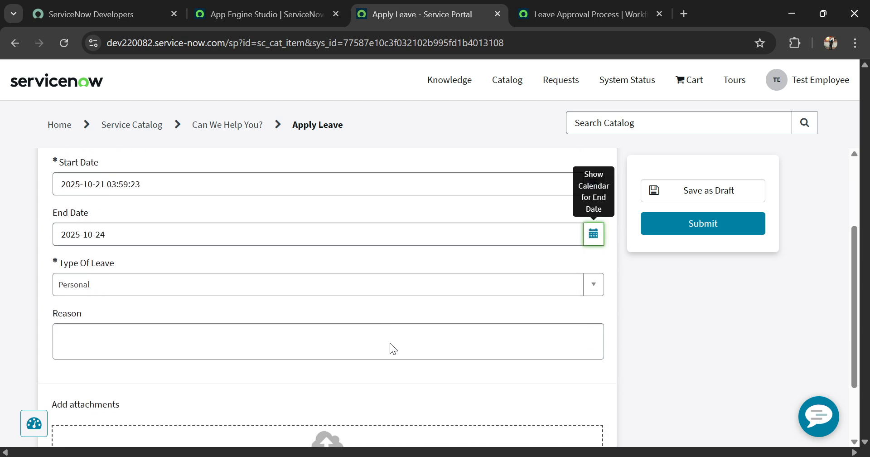
pyautogui.click(124, 331)
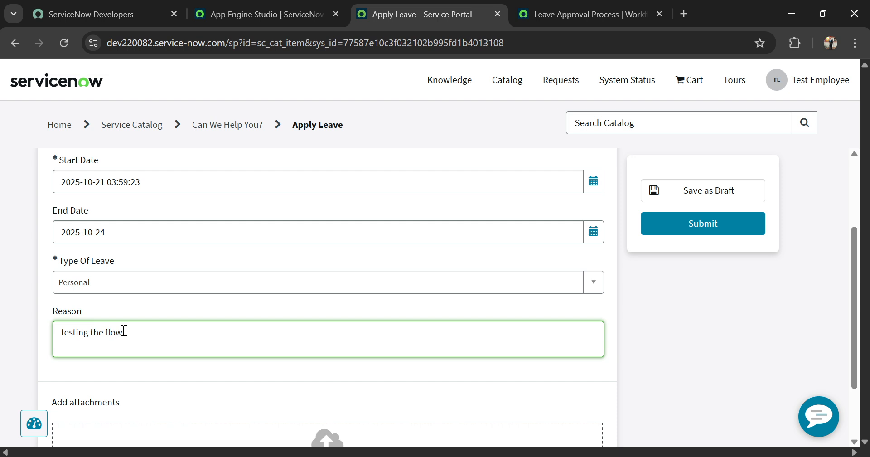
pyautogui.click(668, 229)
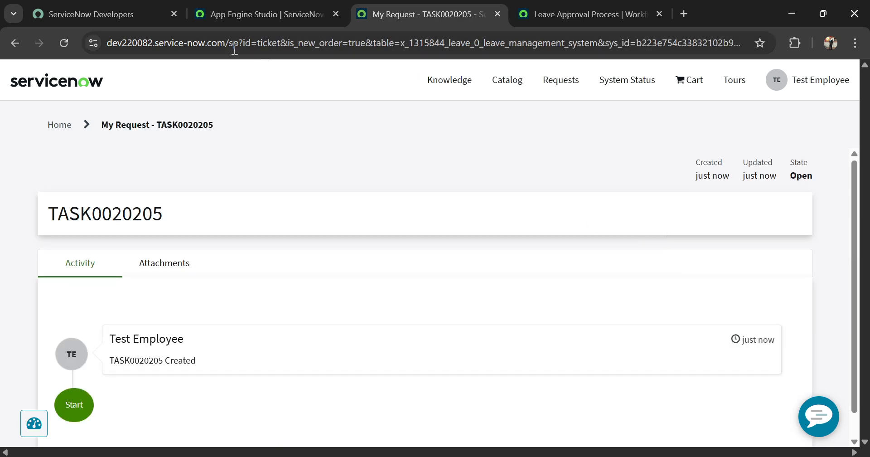
# Open the instance's home page in place of the submitted request's portal page
pyautogui.moveTo(229, 41); pyautogui.dragTo(788, 13)
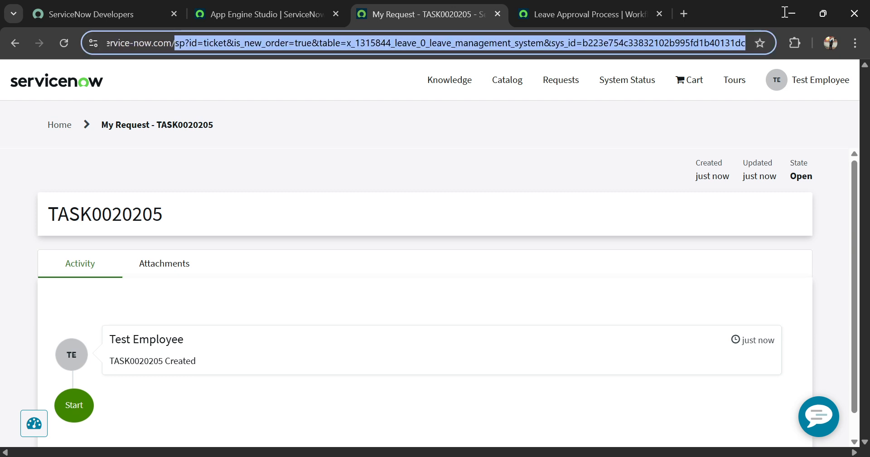
pyautogui.press('BackSpace')
pyautogui.press('Return')
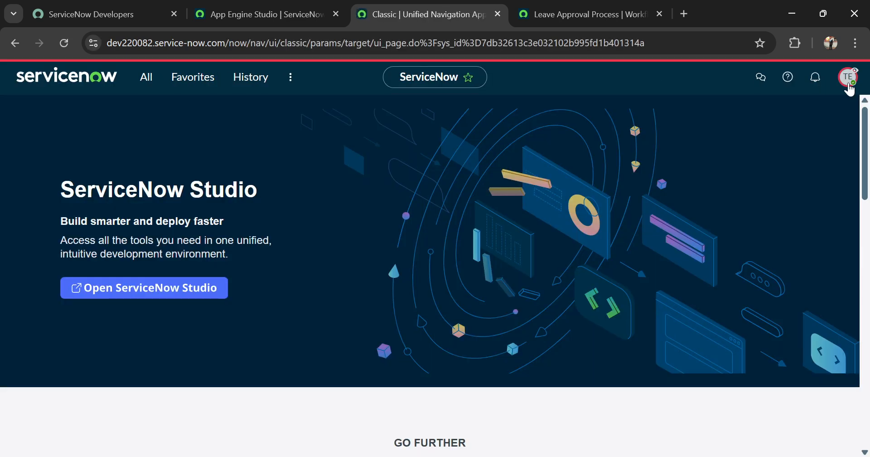
# Switch the impersonation from Test Employee to the Test Manager user
pyautogui.click(847, 85)
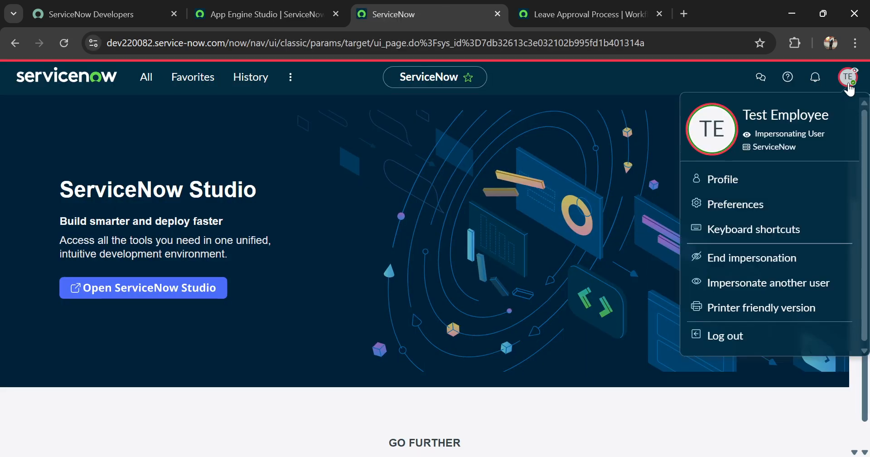
pyautogui.click(735, 288)
pyautogui.click(341, 169)
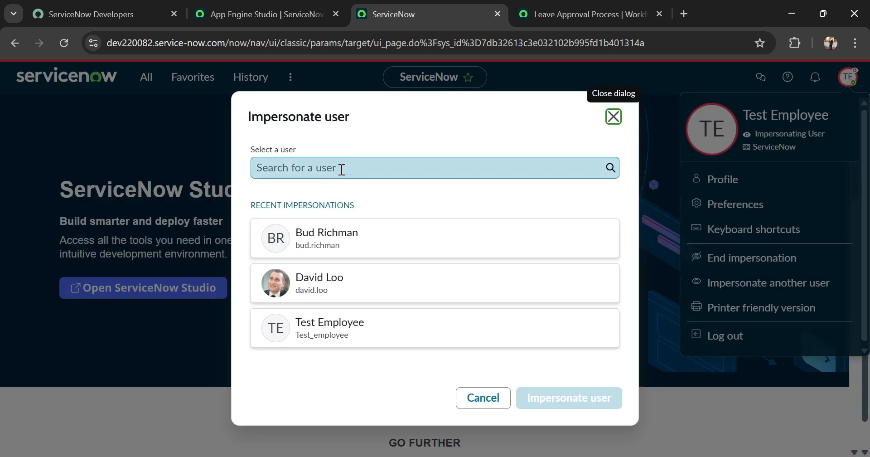
pyautogui.write('test')
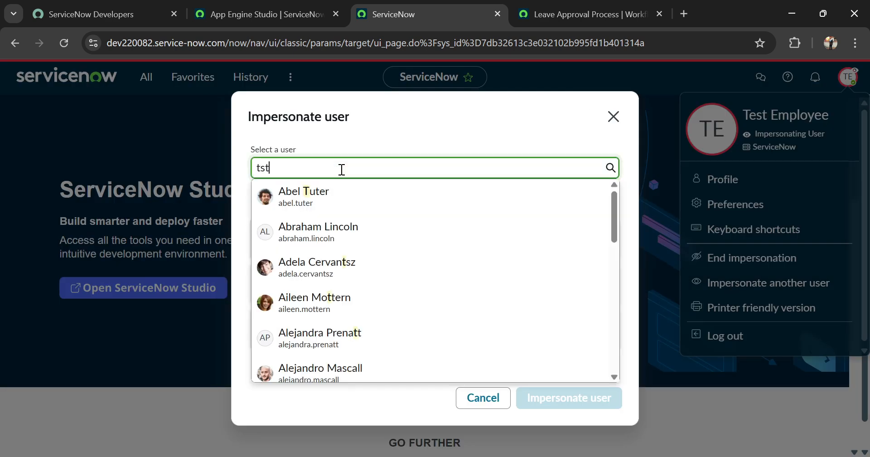
pyautogui.press('BackSpace')
pyautogui.press('BackSpace')
pyautogui.press('BackSpace')
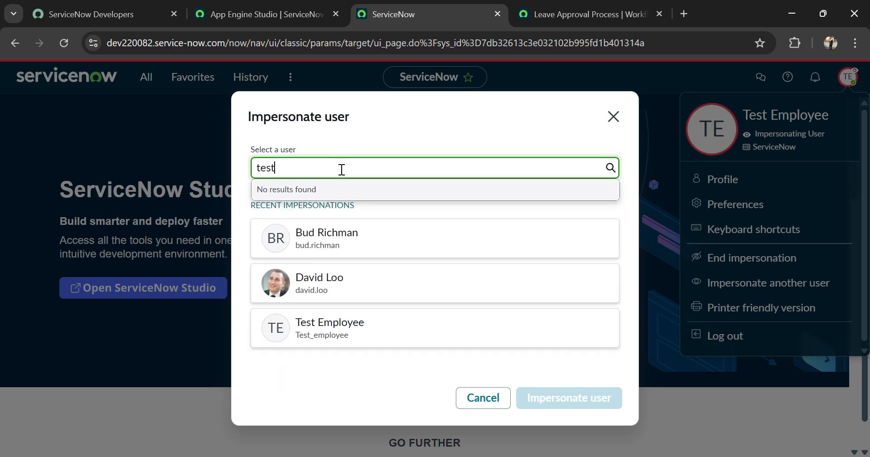
pyautogui.click(323, 232)
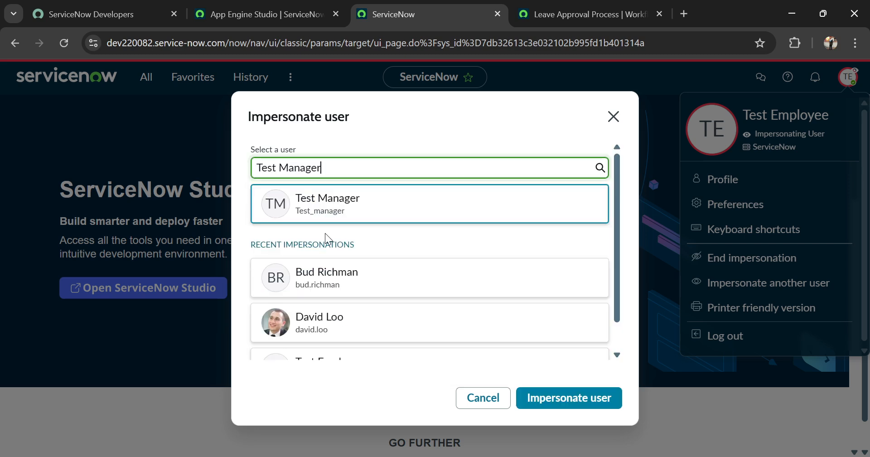
pyautogui.click(575, 400)
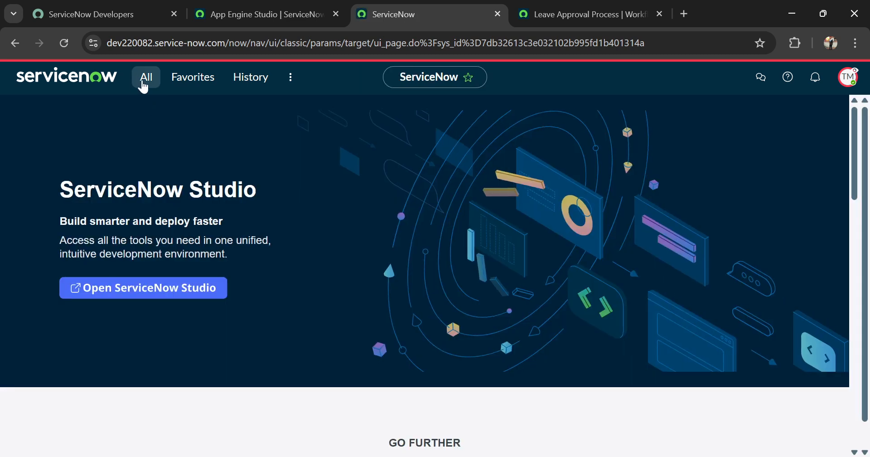
# Filter the application navigator for "my ap", dismiss the introductory tour, and open My Approvals
pyautogui.click(144, 84)
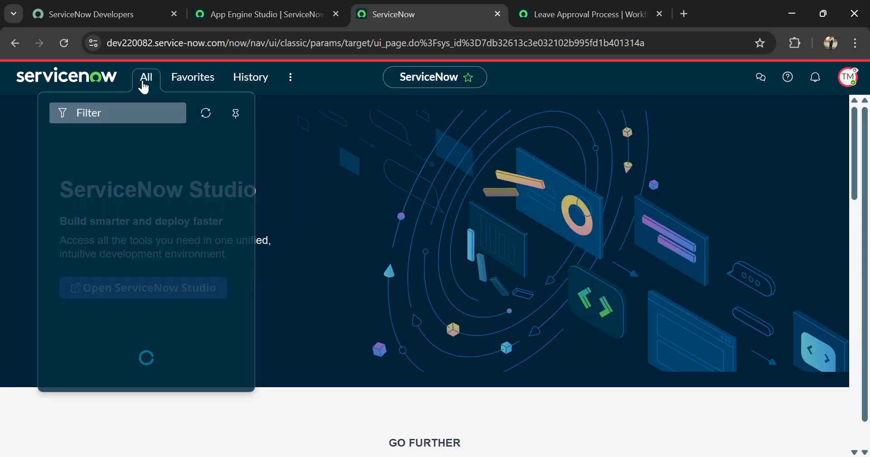
pyautogui.click(122, 113)
pyautogui.write('my')
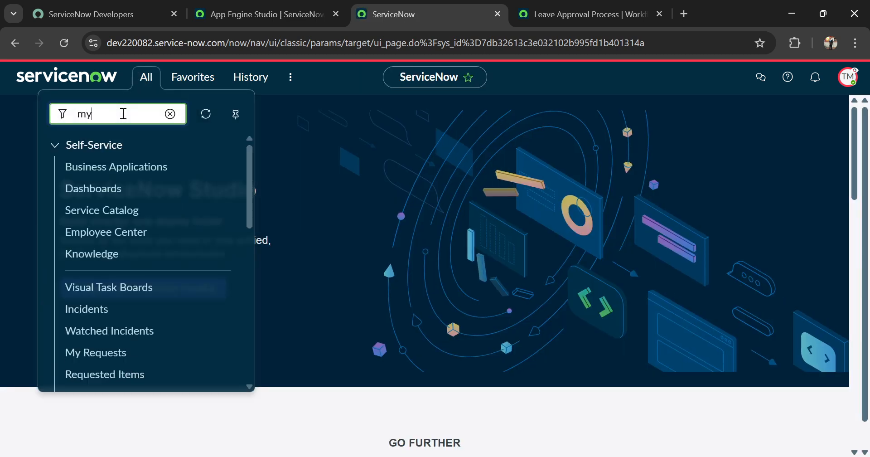
pyautogui.write(' a')
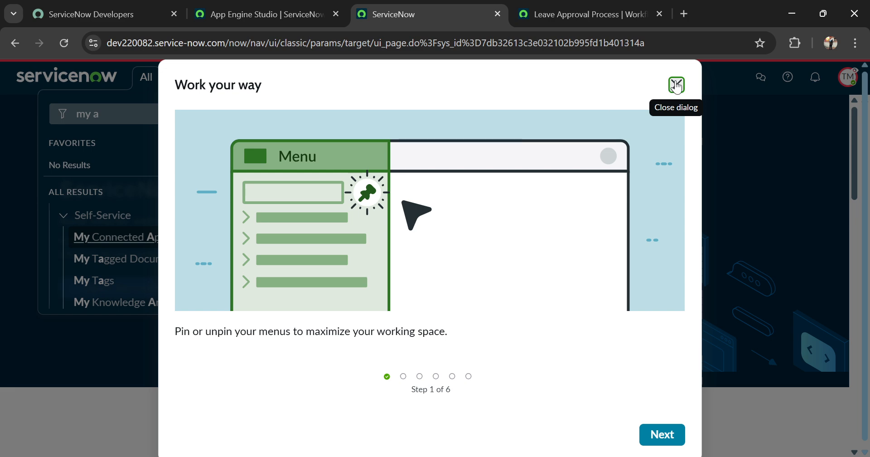
pyautogui.click(676, 85)
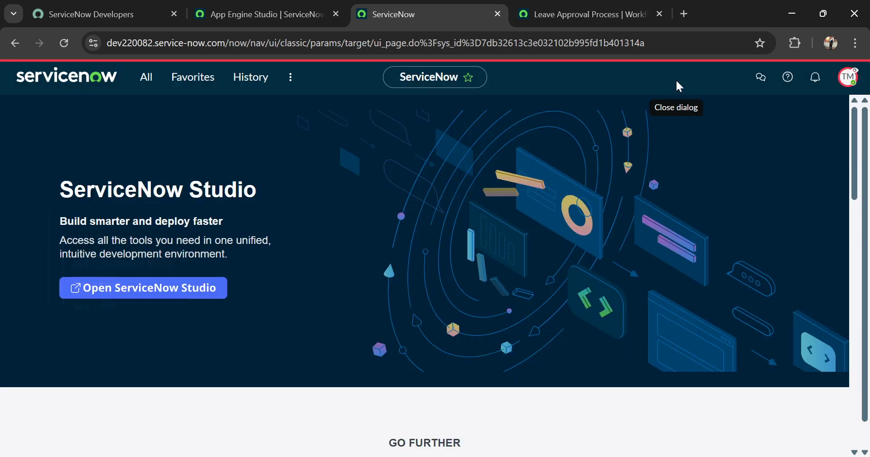
pyautogui.click(157, 83)
pyautogui.scroll(-2, 134, 238)
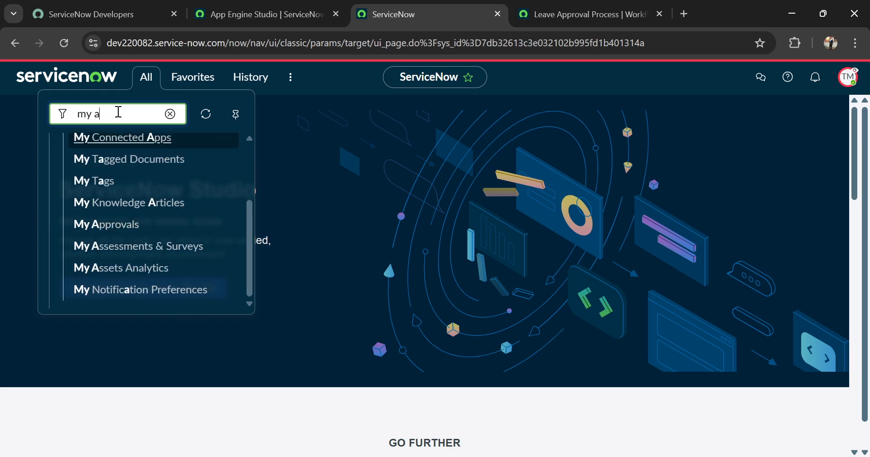
pyautogui.write('p')
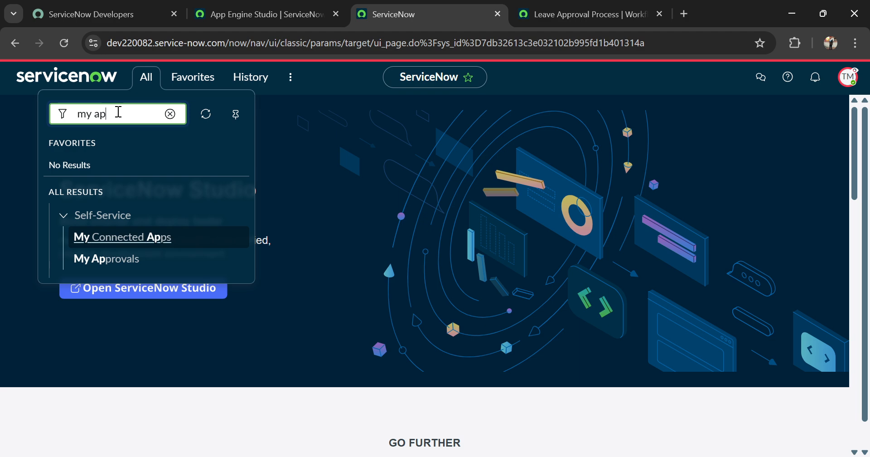
pyautogui.click(115, 256)
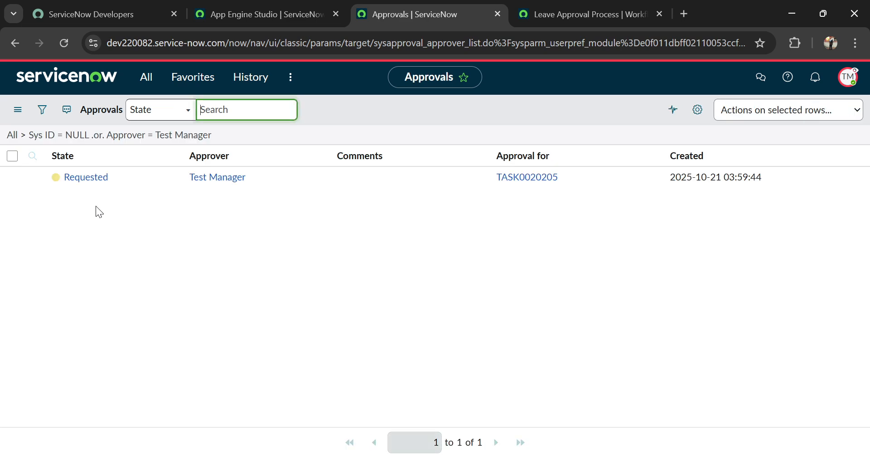
# Open the requested leave approval assigned to Test Manager and approve it
pyautogui.click(98, 179)
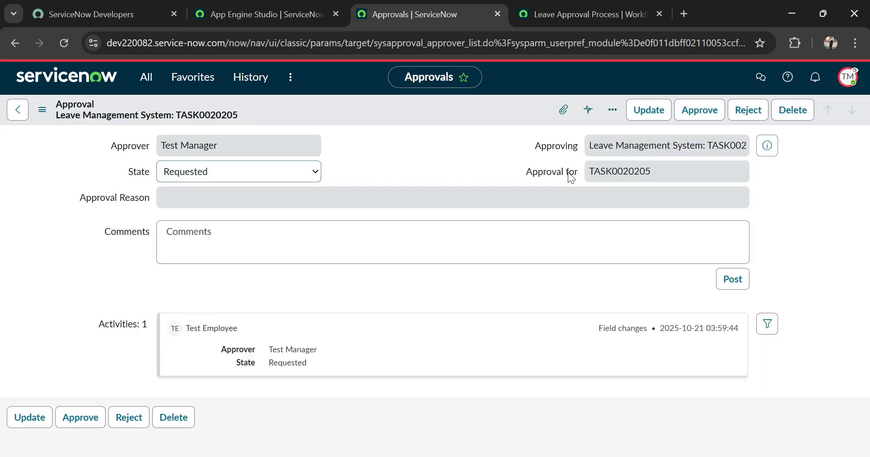
pyautogui.click(705, 114)
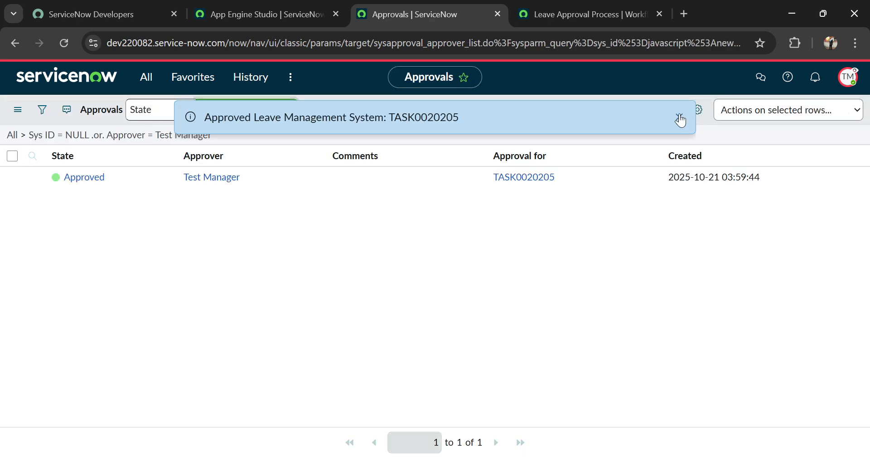
pyautogui.click(680, 118)
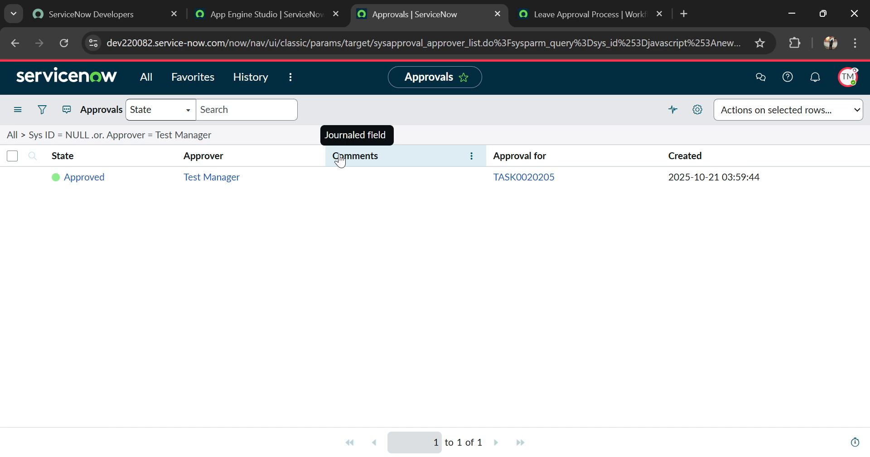
# End the Test Manager impersonation and return to the instance's home page after a glance at the Leave Approval Process flow
pyautogui.click(848, 78)
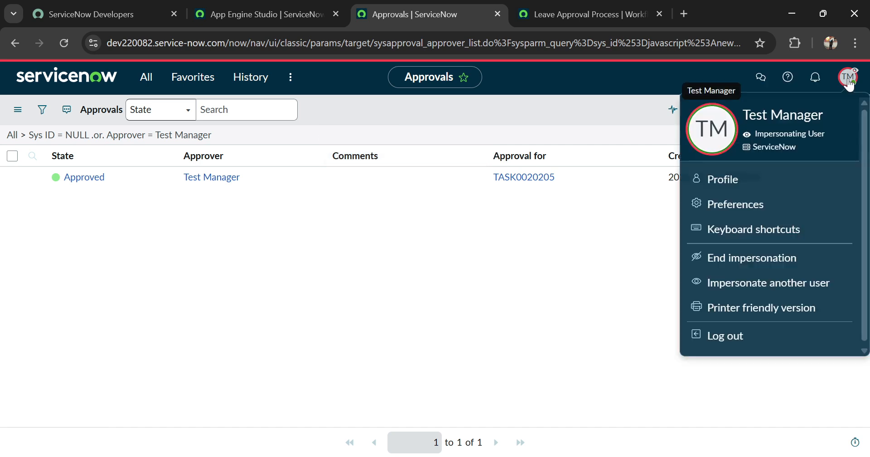
pyautogui.click(738, 260)
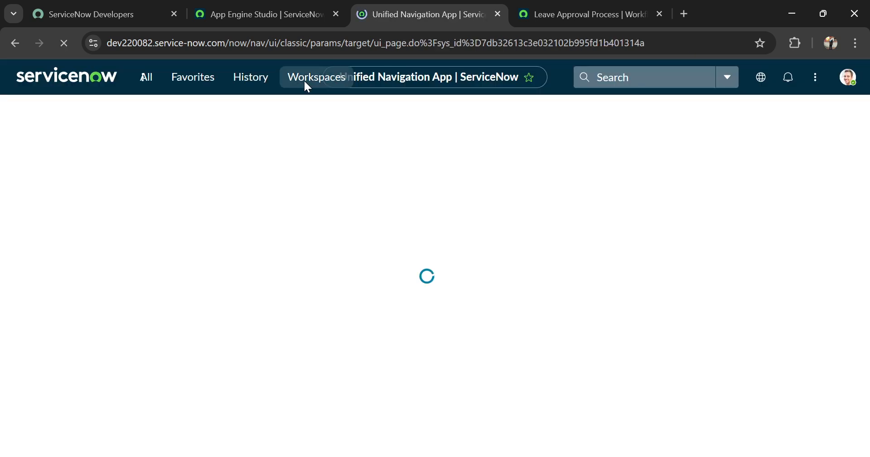
pyautogui.click(553, 19)
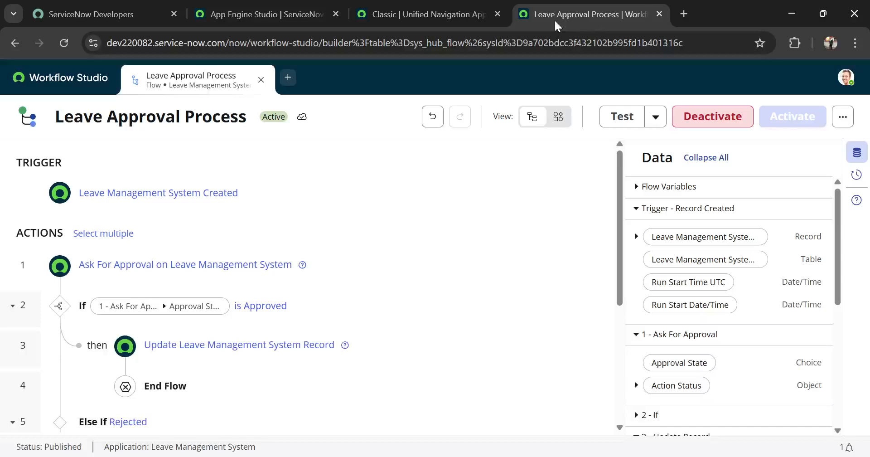
pyautogui.click(400, 17)
# Filter the application navigator for "system def" and open the Tables list under System Definition
pyautogui.click(142, 77)
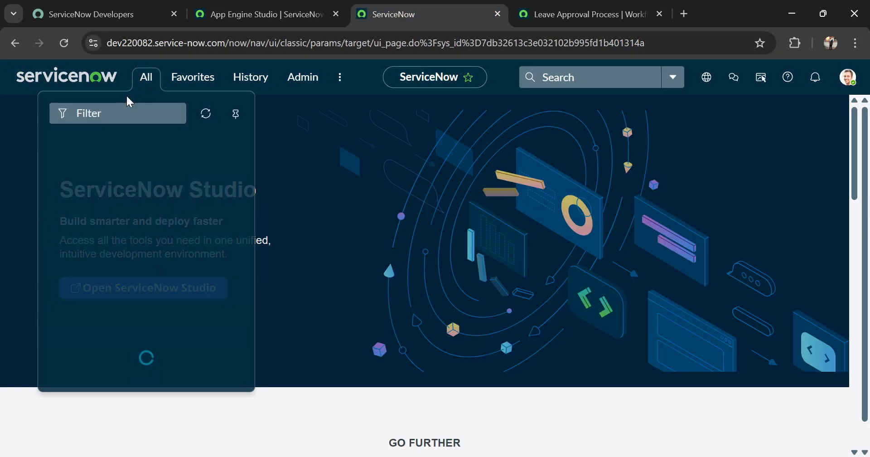
pyautogui.click(121, 114)
pyautogui.write('system')
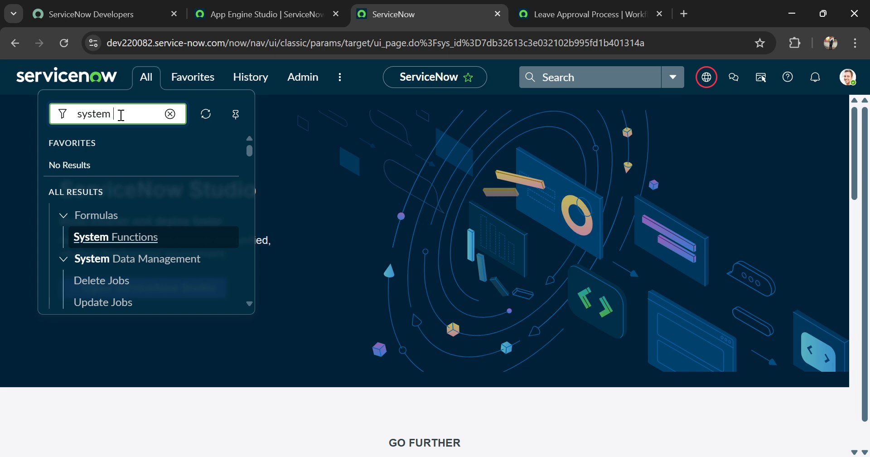
pyautogui.write('def')
pyautogui.scroll(-1, 104, 213)
pyautogui.click(72, 209)
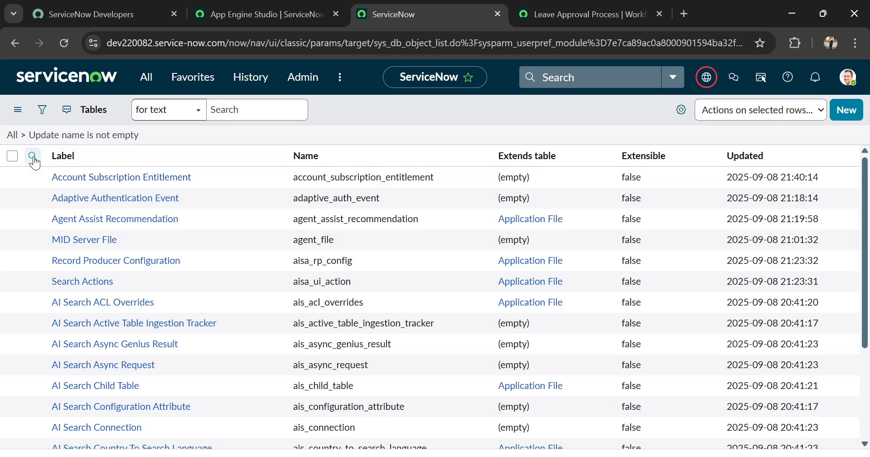
# Search the table labels for "leave" and open the Leave Management System table record
pyautogui.click(32, 156)
pyautogui.click(75, 178)
pyautogui.write('leave')
pyautogui.press('Return')
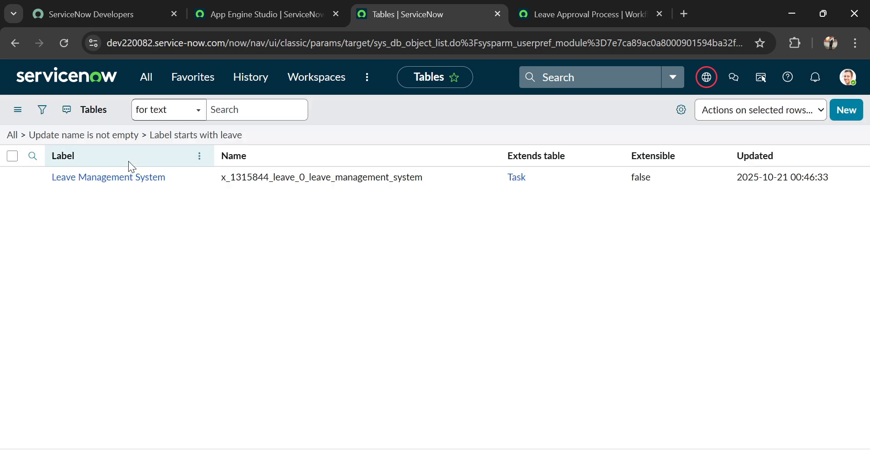
pyautogui.click(98, 179)
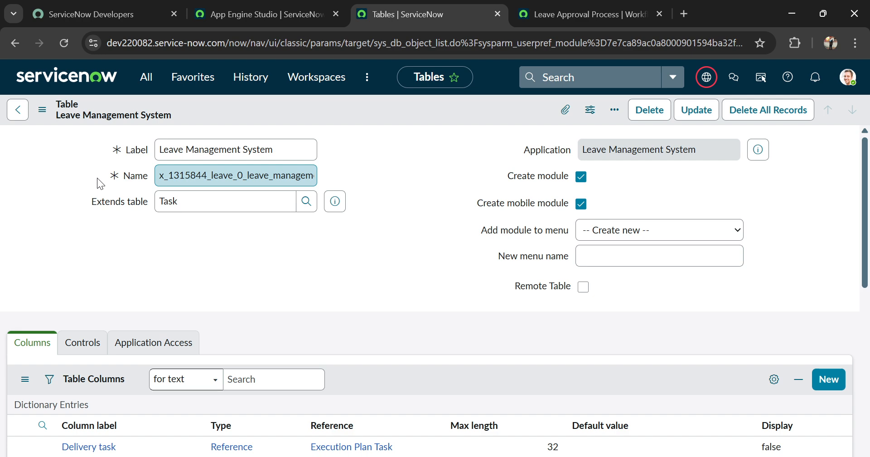
# Show the list of records in the Leave Management System table
pyautogui.scroll(-5, 96, 231)
pyautogui.scroll(-10, 97, 236)
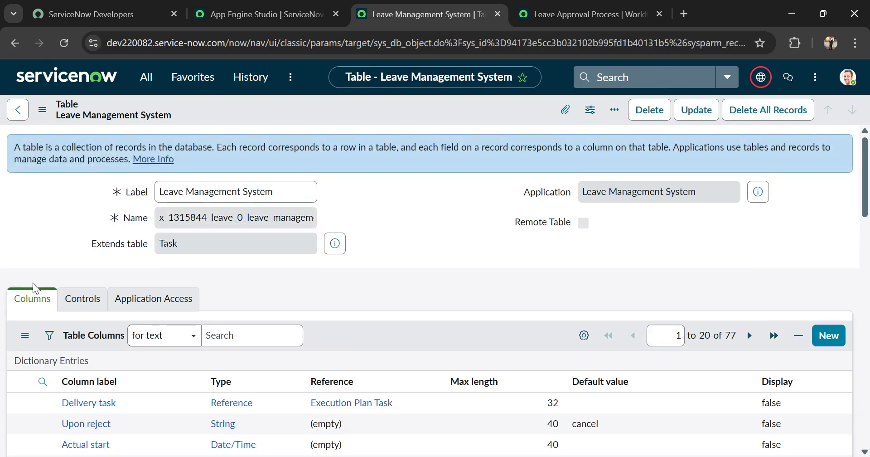
pyautogui.scroll(-11, 33, 282)
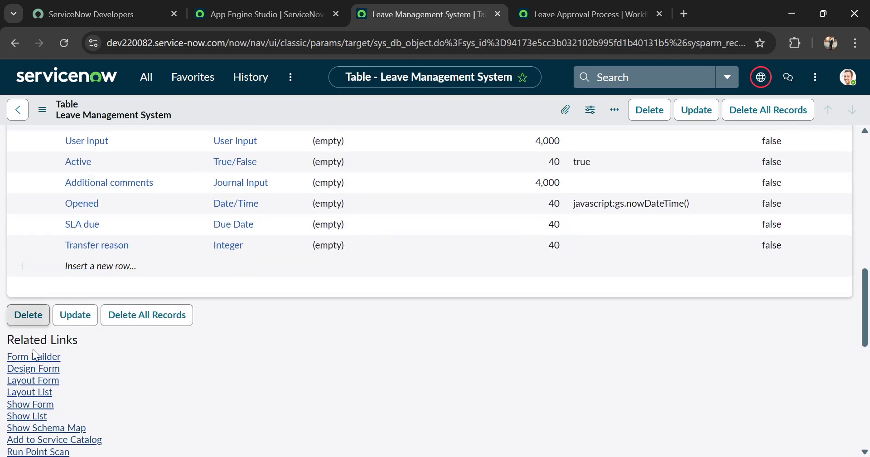
pyautogui.click(36, 416)
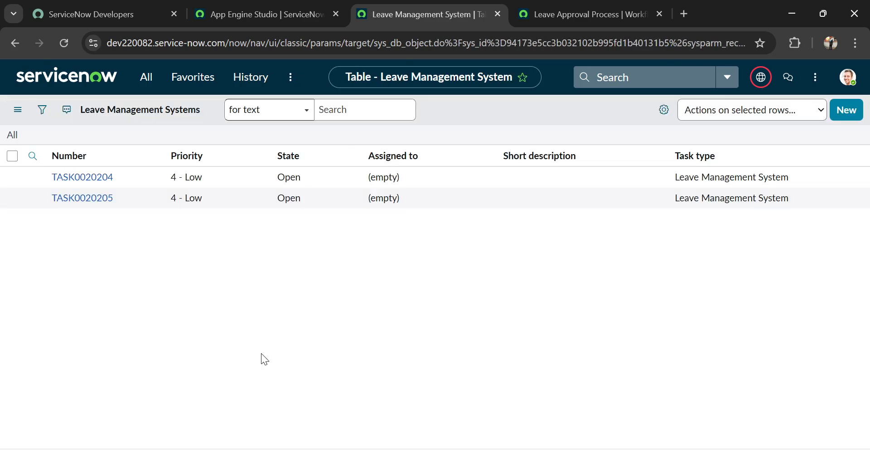
# Personalize the Leave Management Systems list columns by adding Employee and Status to the selected columns
pyautogui.click(661, 110)
pyautogui.click(279, 223)
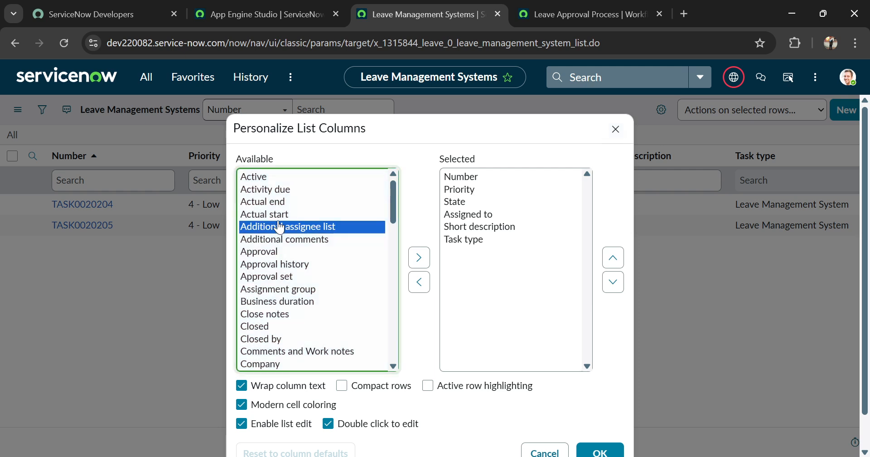
pyautogui.write('em')
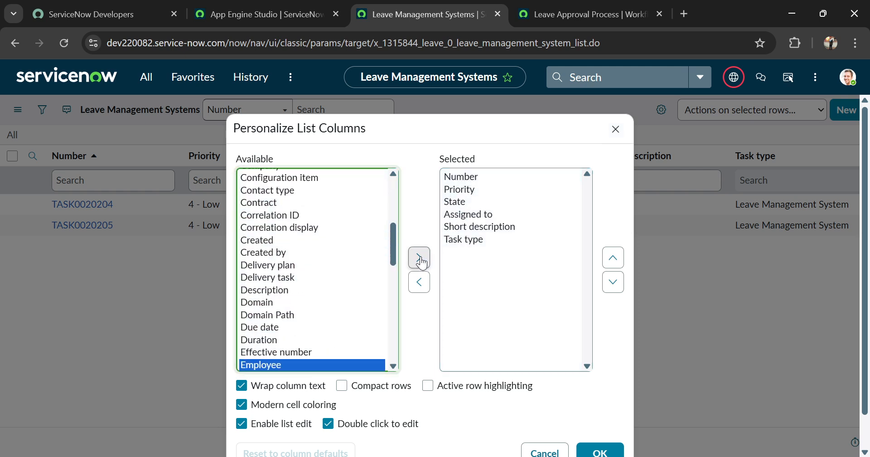
pyautogui.click(419, 257)
pyautogui.click(267, 319)
pyautogui.write('st')
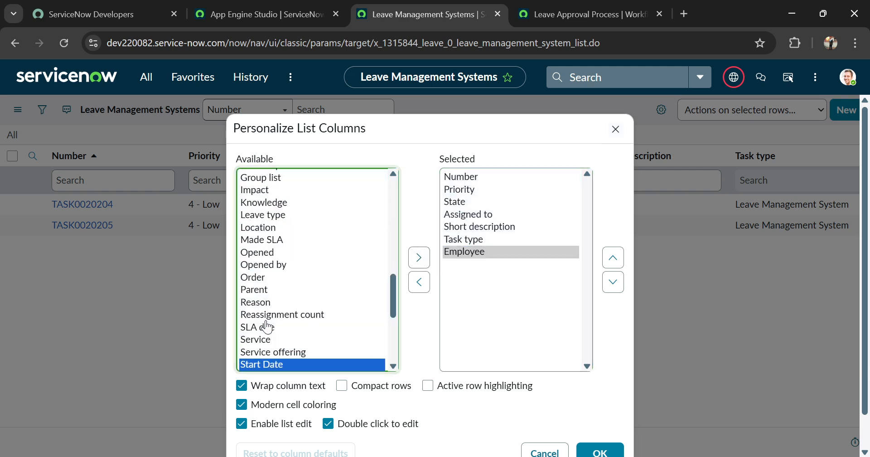
pyautogui.click(264, 303)
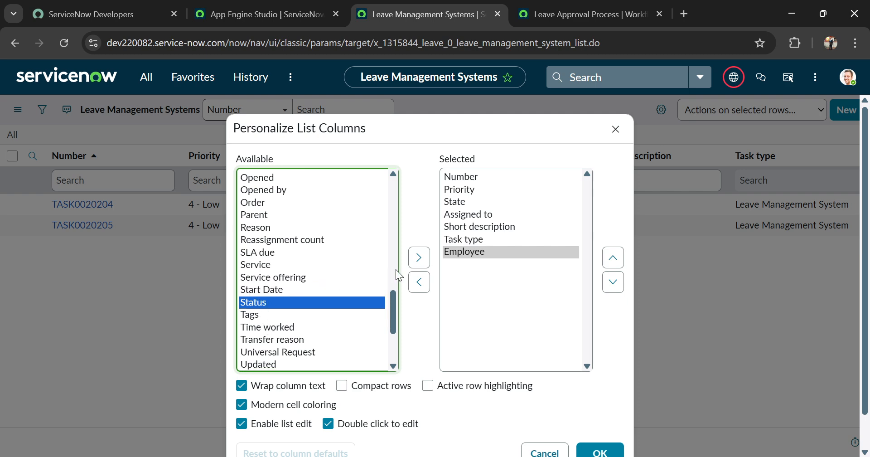
pyautogui.click(419, 258)
# Remove Task type, Short description, Assigned to, Priority, State and Number from the selected list columns
pyautogui.click(471, 239)
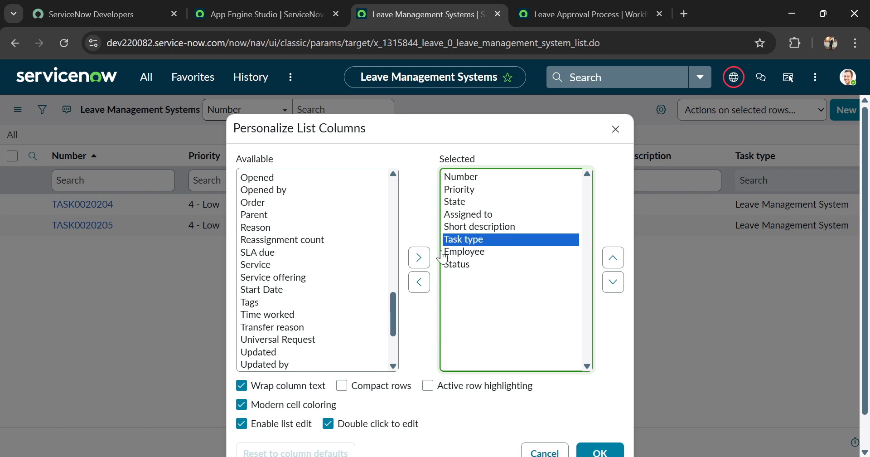
pyautogui.click(419, 282)
pyautogui.click(469, 227)
pyautogui.click(419, 282)
pyautogui.click(464, 213)
pyautogui.click(419, 282)
pyautogui.click(462, 193)
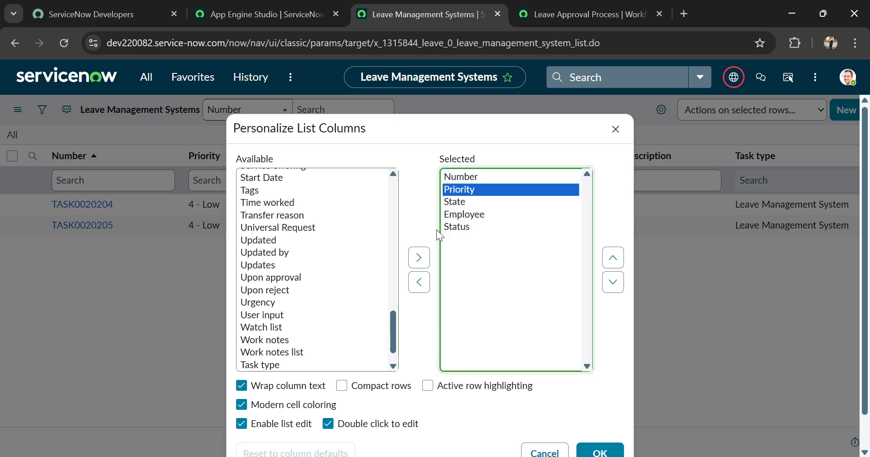
pyautogui.click(419, 282)
pyautogui.click(453, 190)
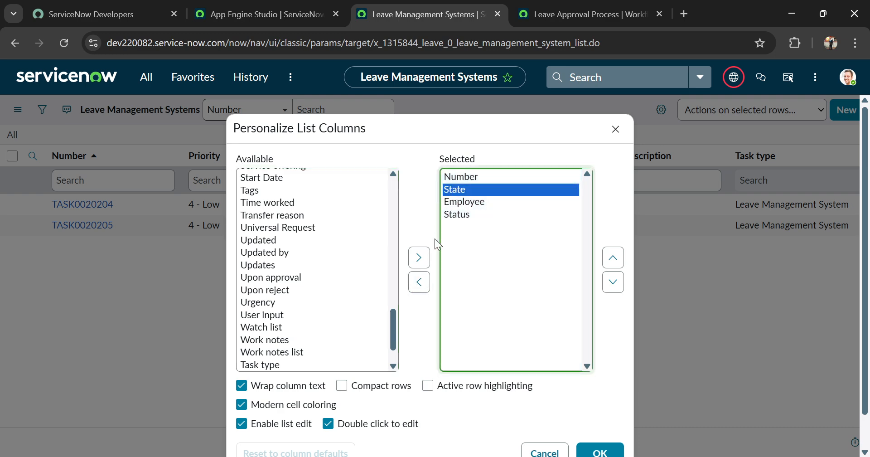
pyautogui.click(420, 282)
pyautogui.click(461, 176)
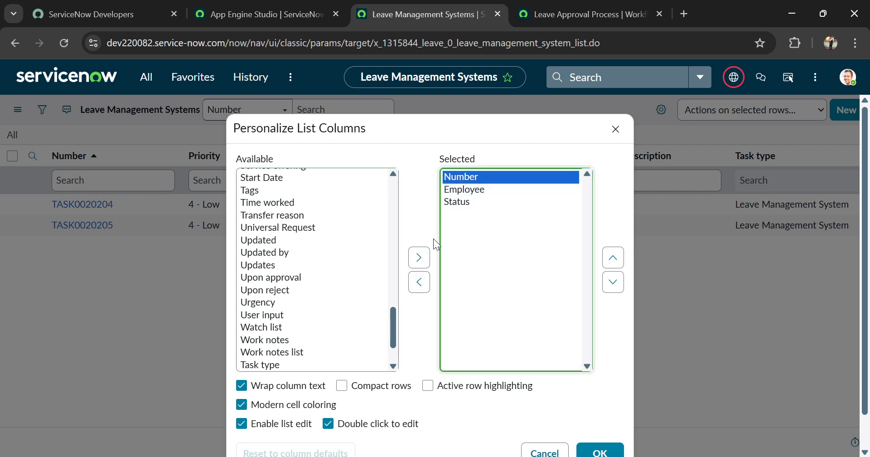
pyautogui.click(419, 282)
# Find Start Date among the available columns and add it to the selected columns
pyautogui.click(272, 268)
pyautogui.write('st')
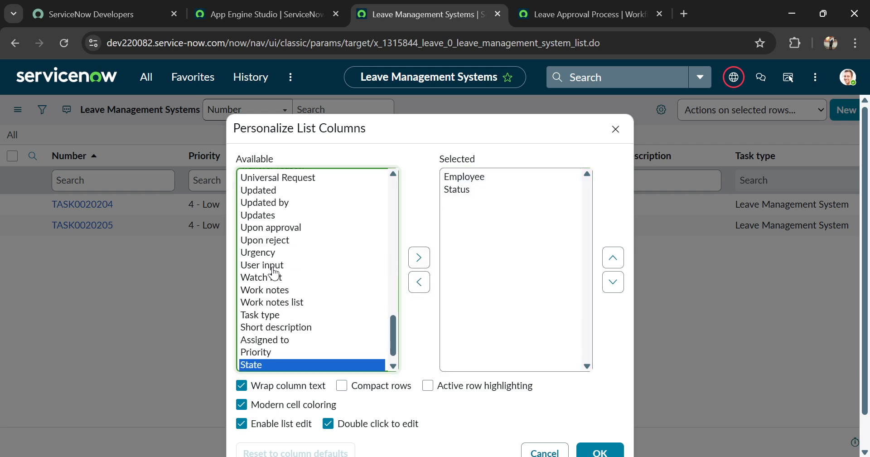
pyautogui.scroll(-1, 272, 269)
pyautogui.scroll(5, 277, 283)
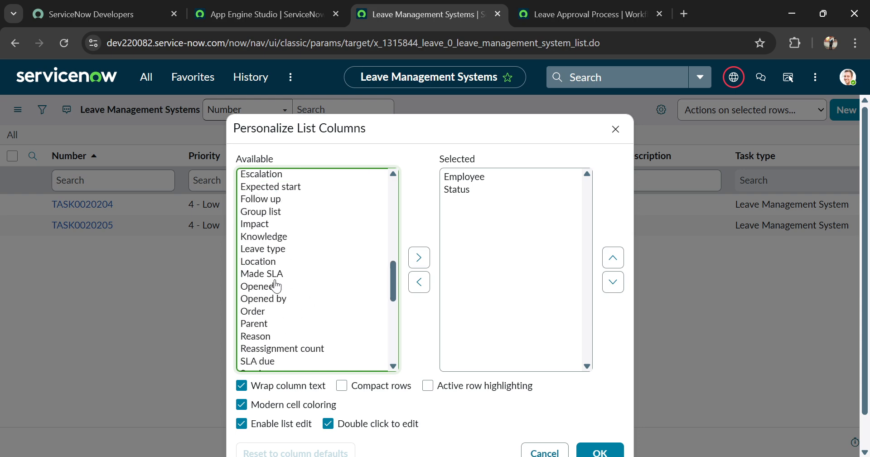
pyautogui.scroll(8, 275, 286)
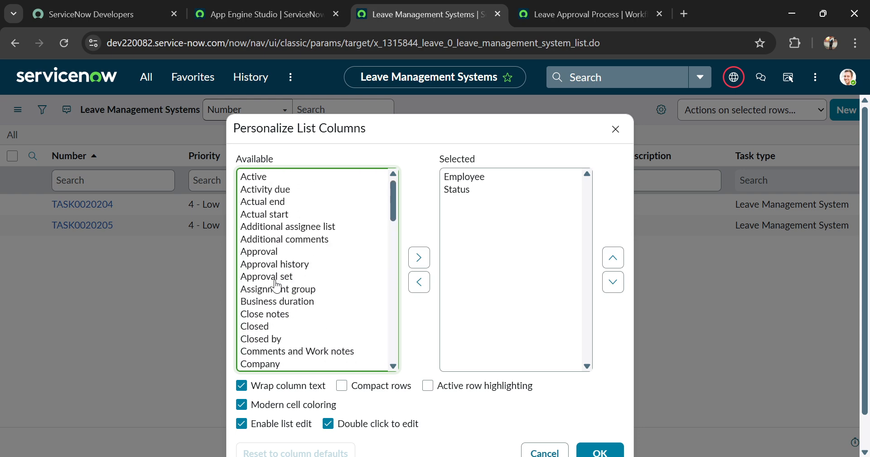
pyautogui.click(267, 220)
pyautogui.write('st')
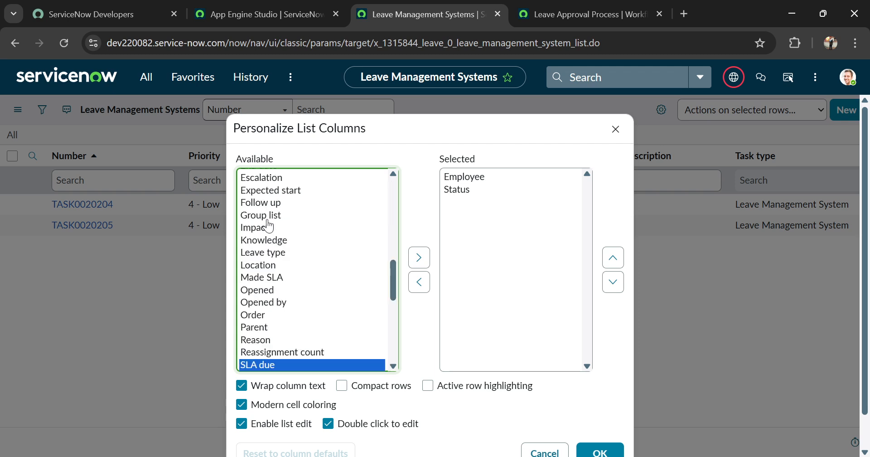
pyautogui.click(418, 256)
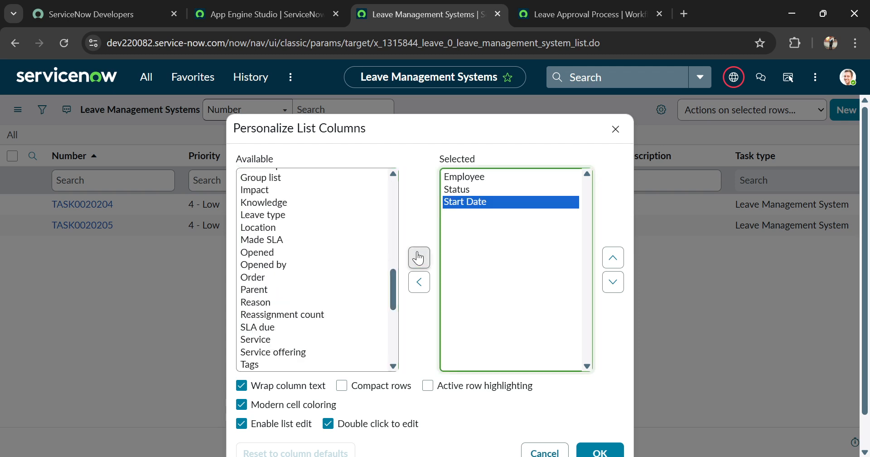
# Add the End date and Reason columns and apply the personalized column layout to the list
pyautogui.click(256, 315)
pyautogui.write('en')
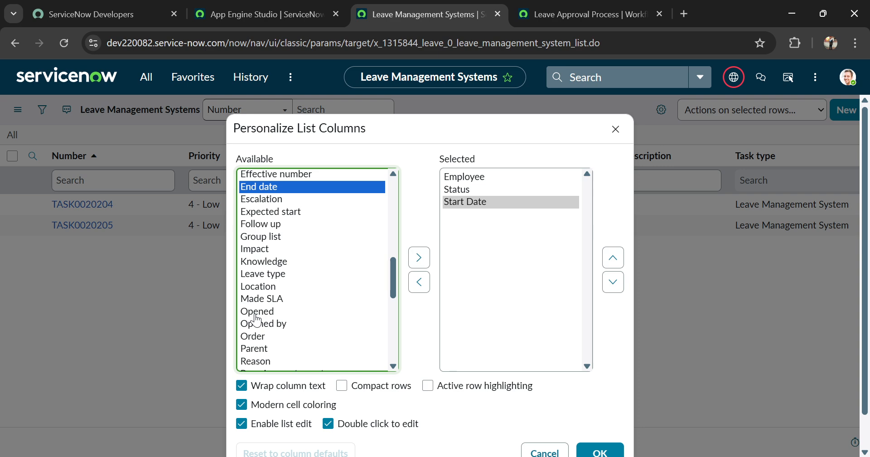
pyautogui.click(419, 258)
pyautogui.click(266, 262)
pyautogui.write('r')
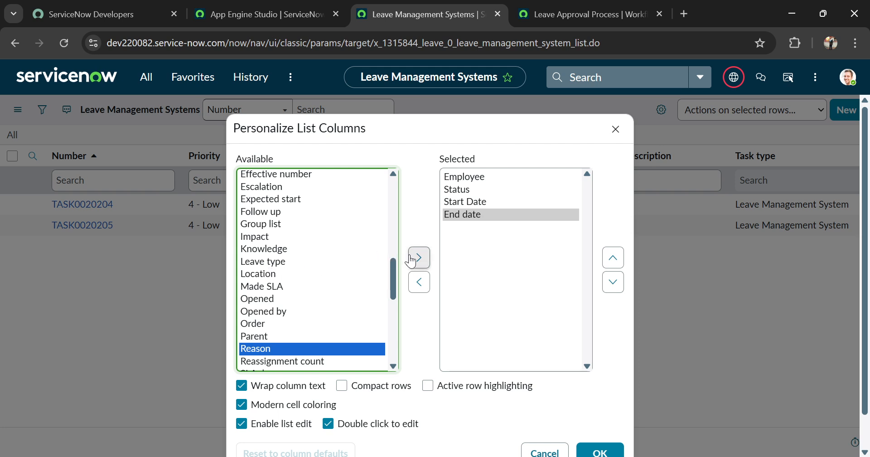
pyautogui.click(418, 257)
pyautogui.click(598, 451)
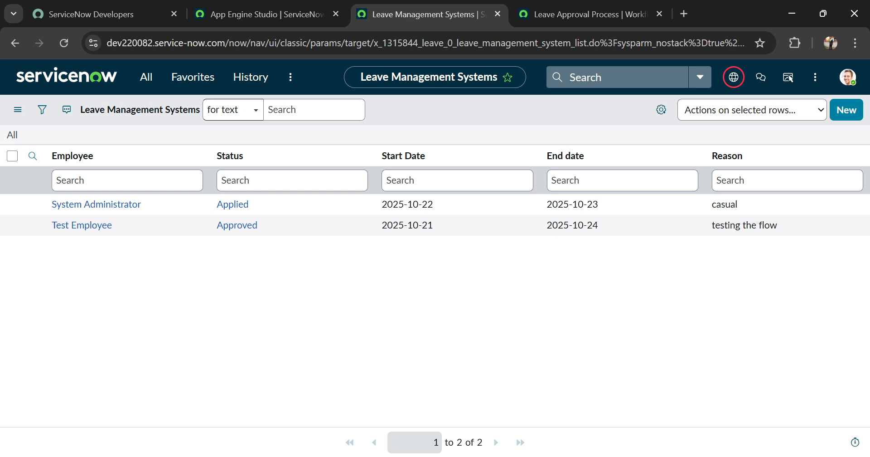
pyautogui.click(574, 394)
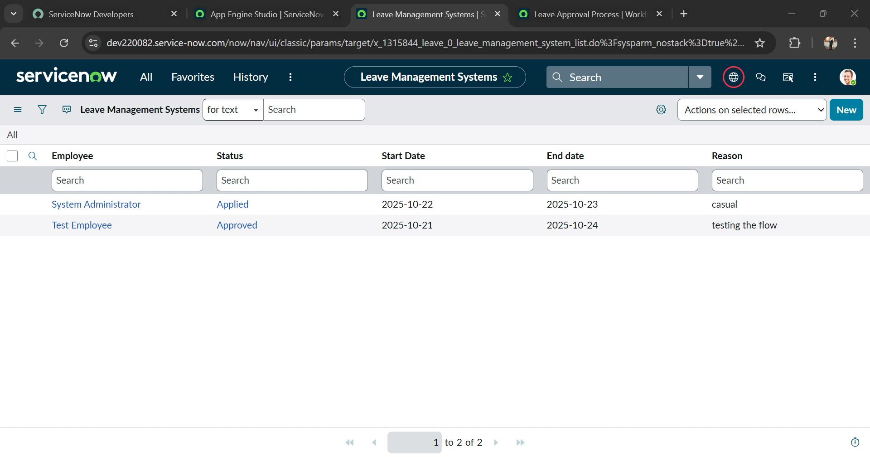